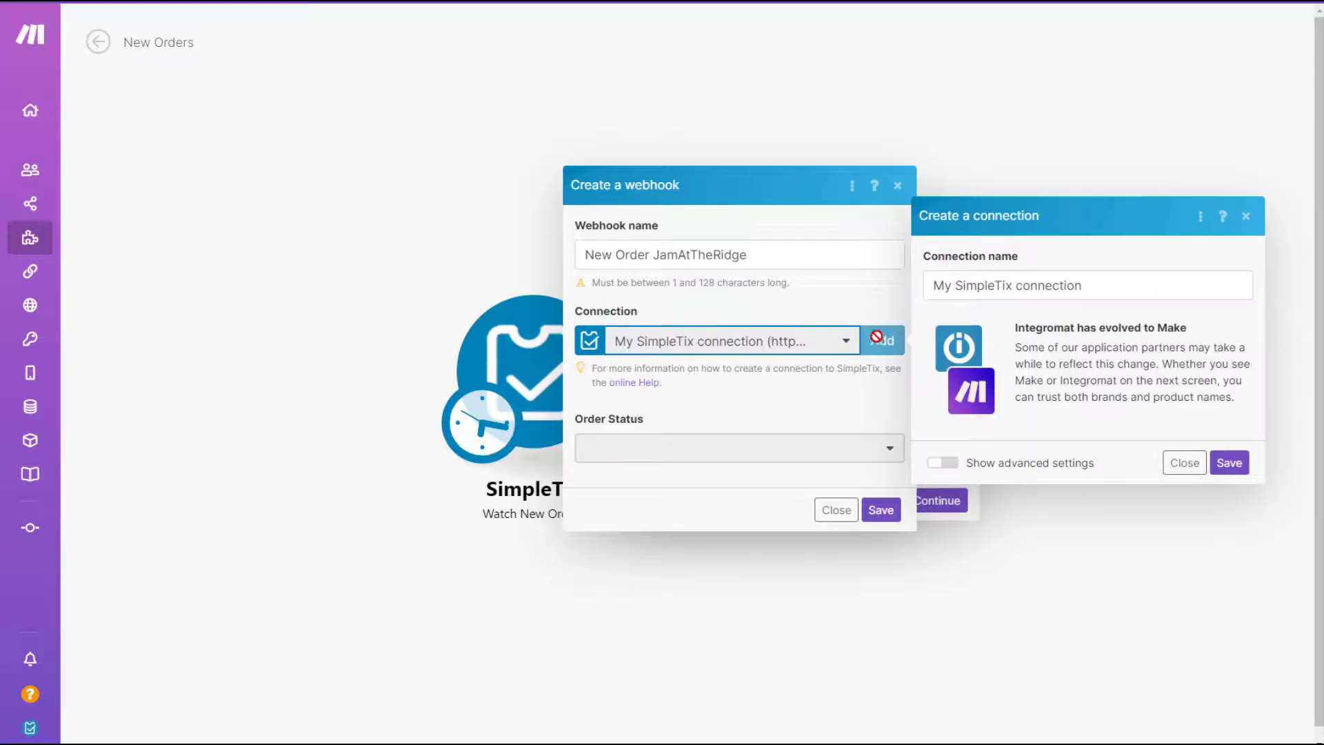
Rename the connection to 'SimpleTix JamAtTheRidge' and save it to begin SimpleTix authorization.
double_click(1031, 286)
text(JamAtTheRidge)
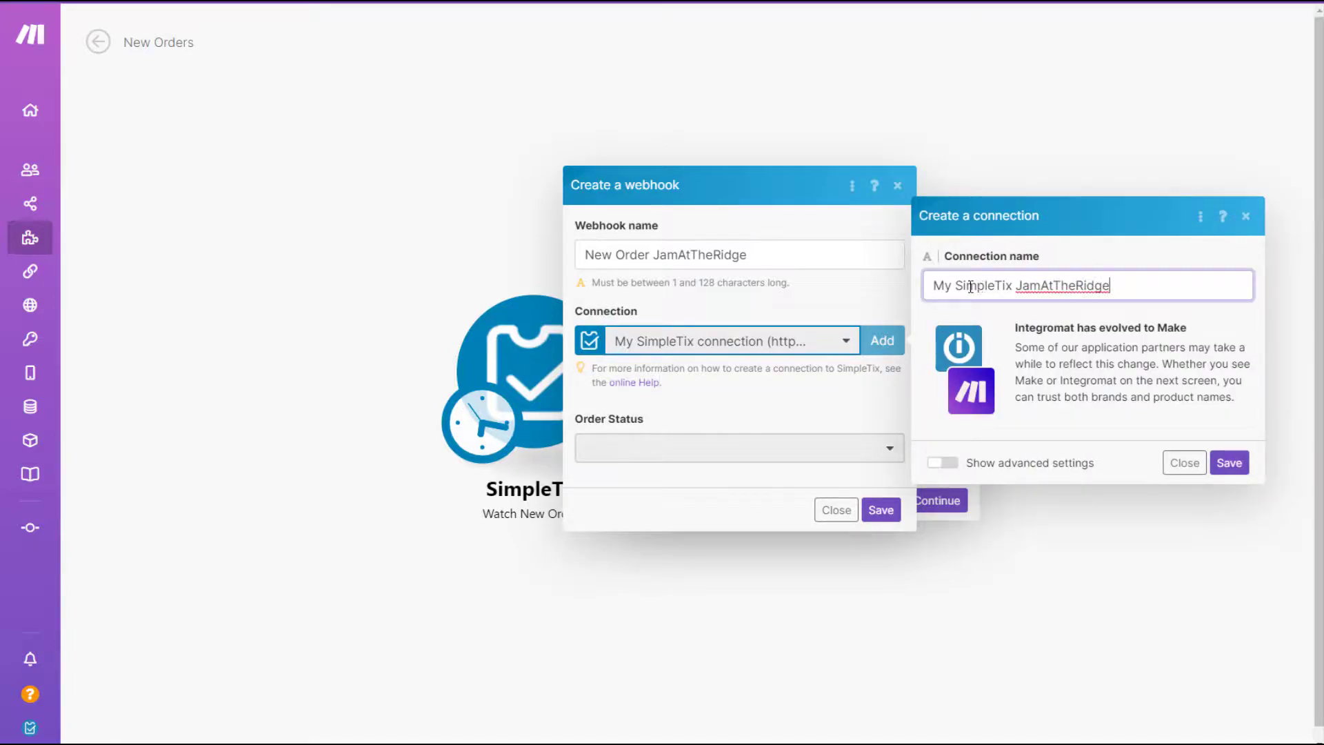
double_click(954, 285)
key(BackSpace)
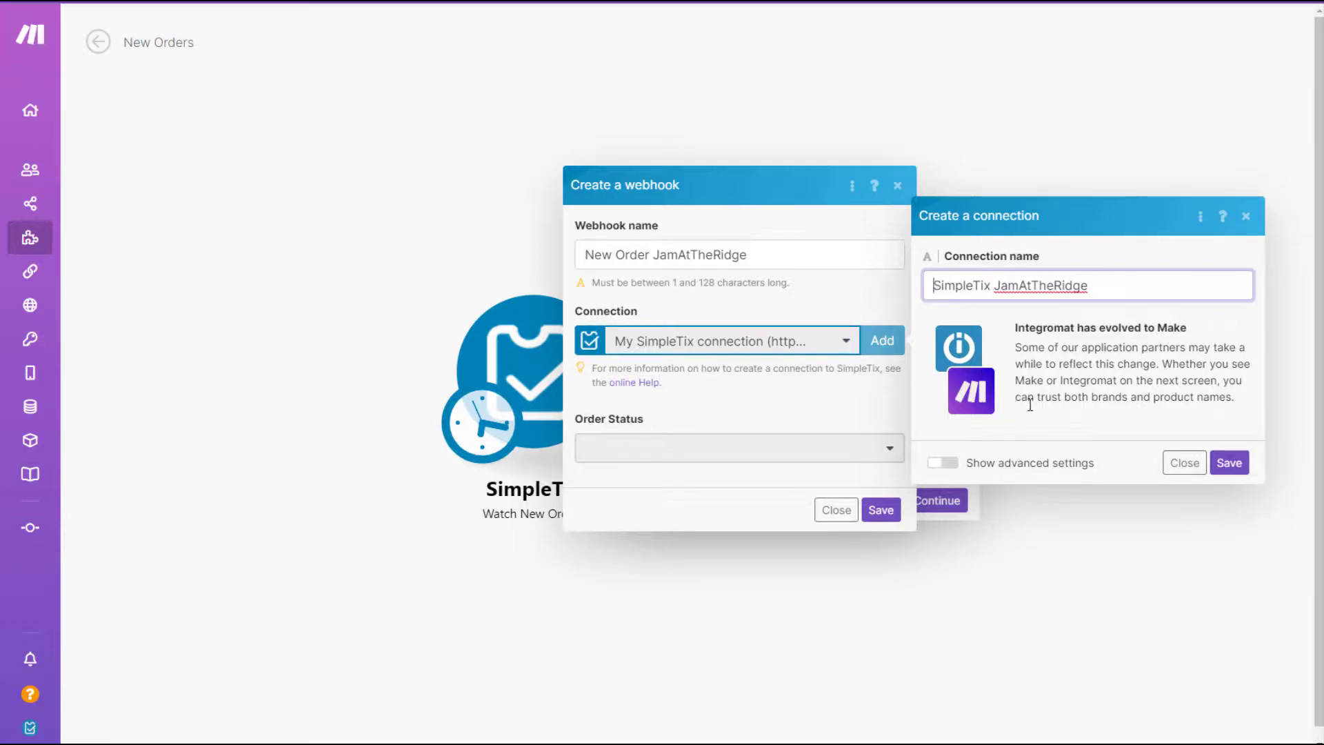
click(1224, 465)
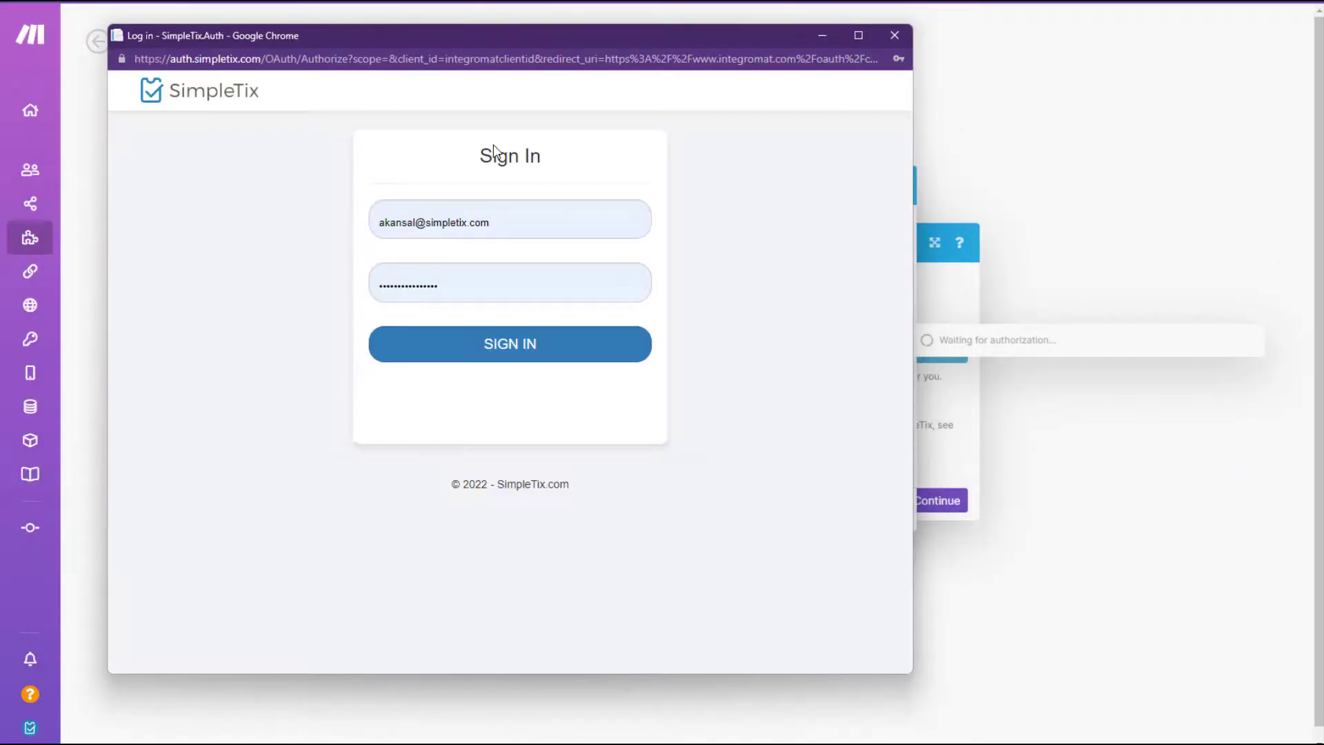
Sign in to SimpleTix and grant Make access to the JamAtTheRidge.simpletix.com site.
click(472, 344)
scroll(323, 453, down, 20)
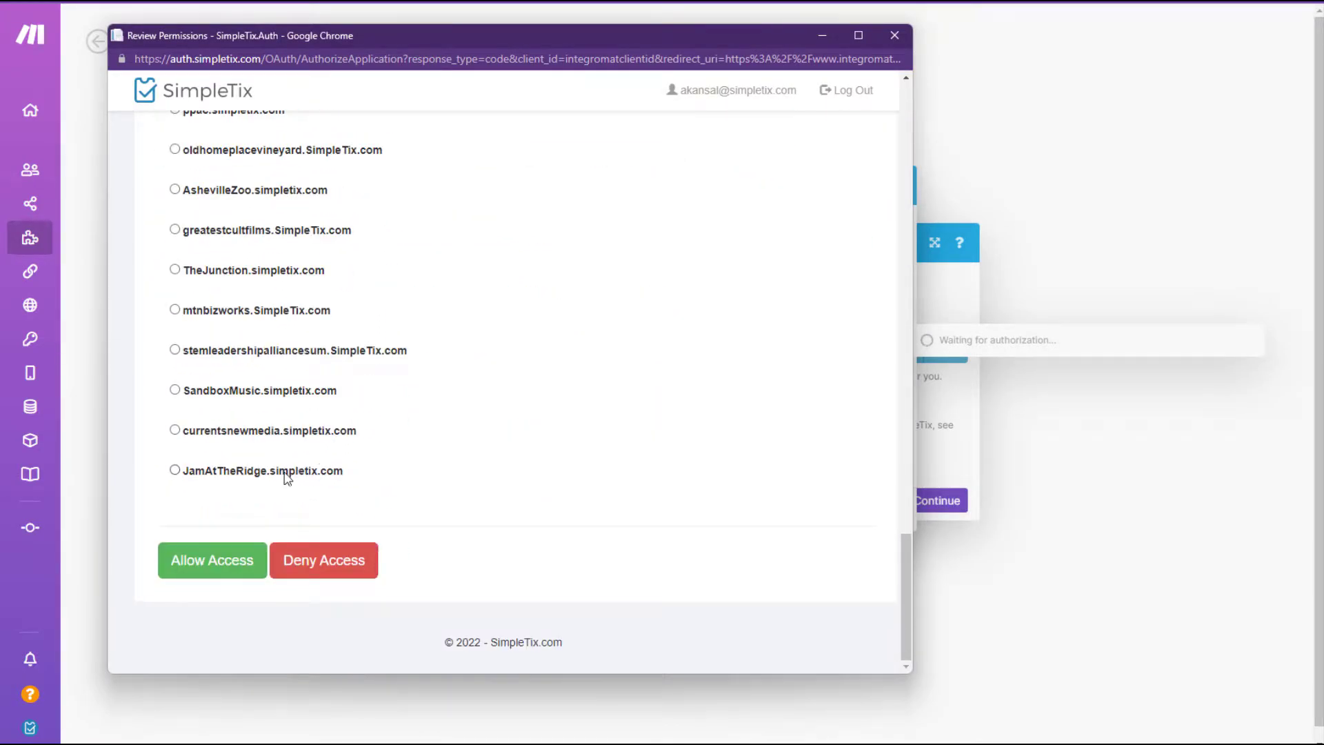
click(284, 476)
click(242, 569)
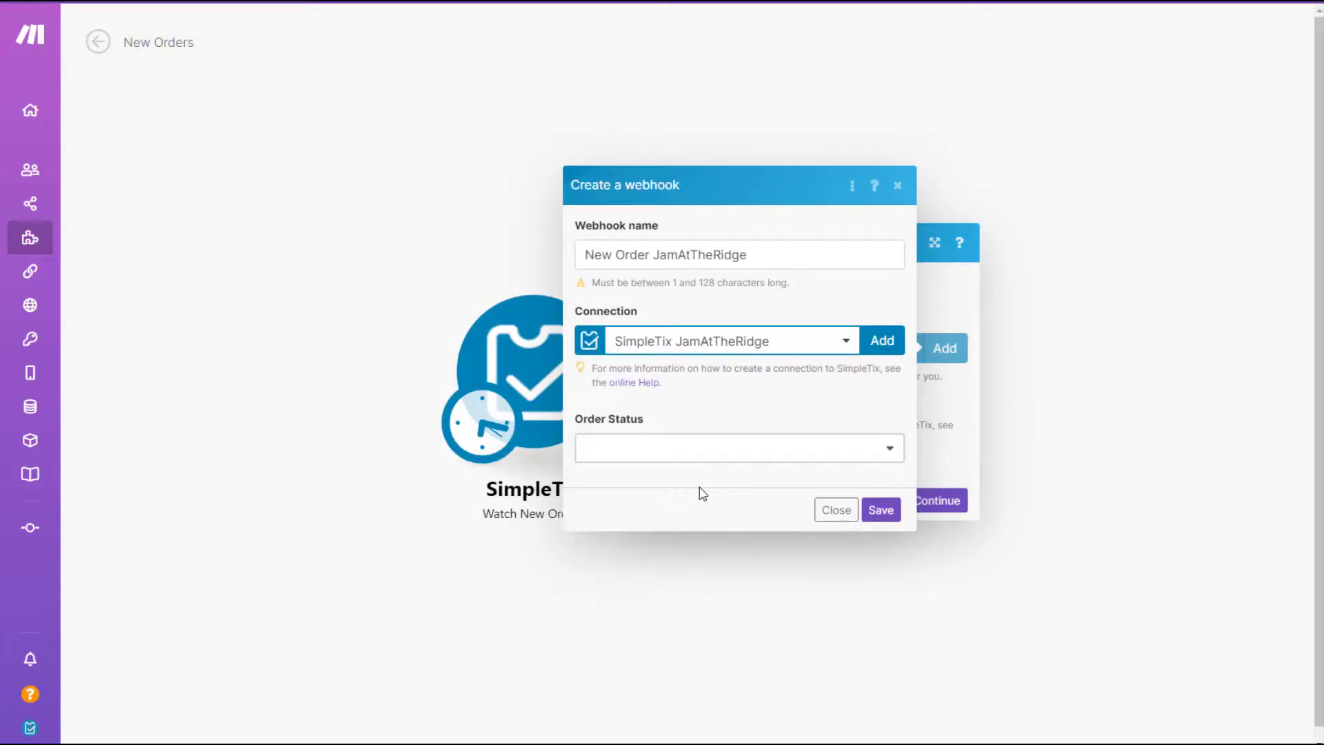
Save the webhook with Order Status 'Order Complete' and finish the Watch New Orders trigger.
click(729, 457)
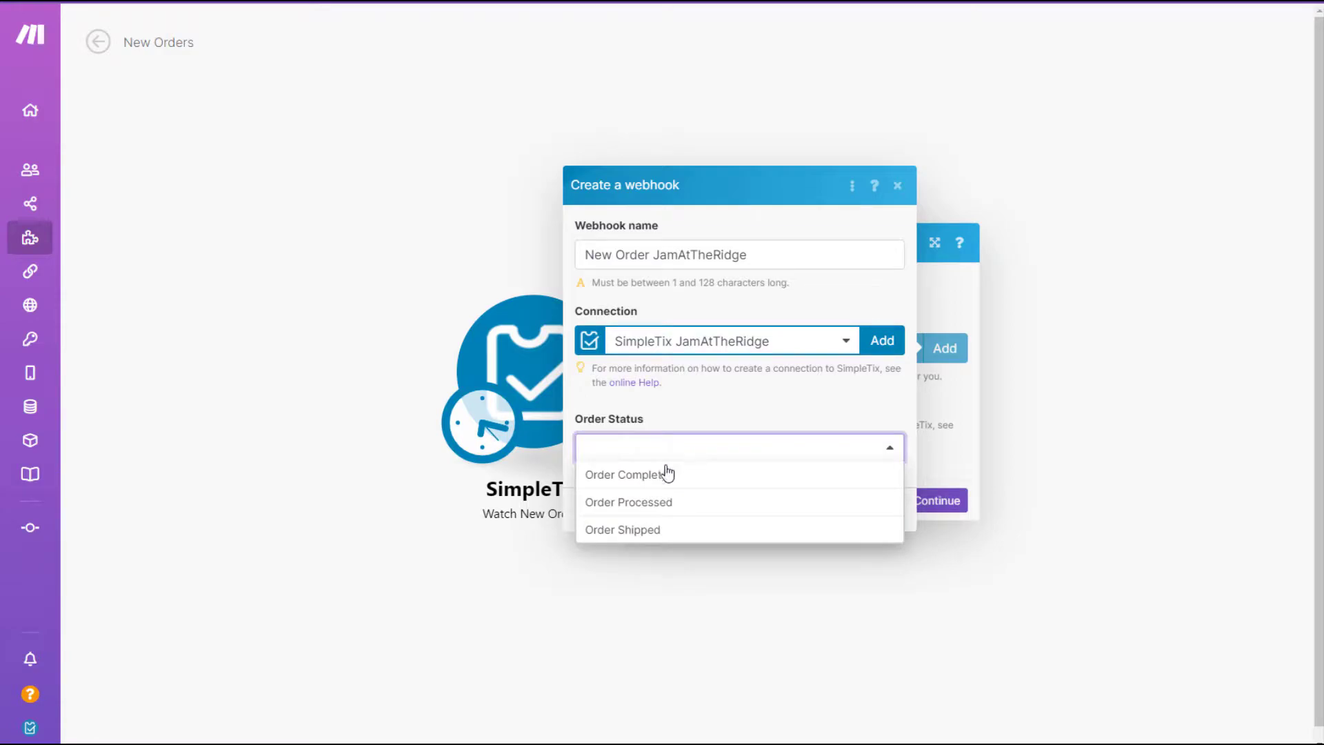
click(645, 475)
click(877, 510)
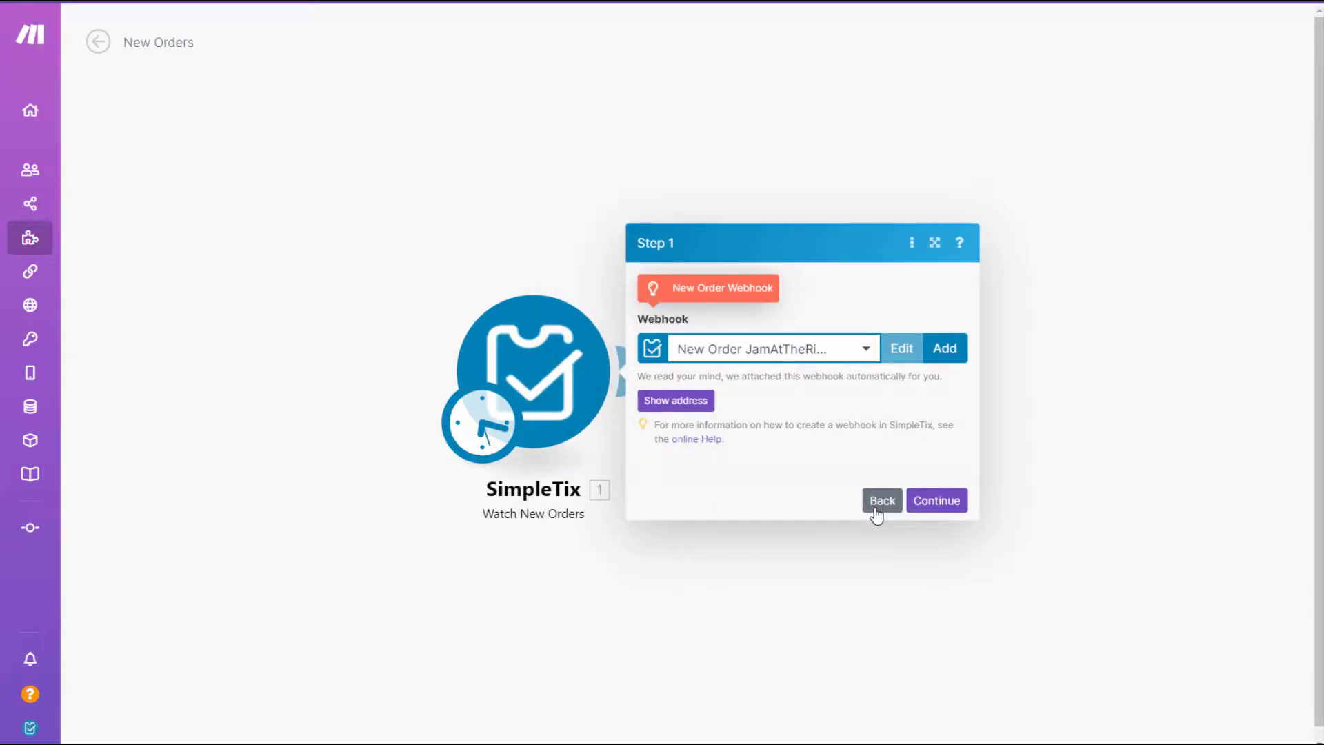
click(932, 502)
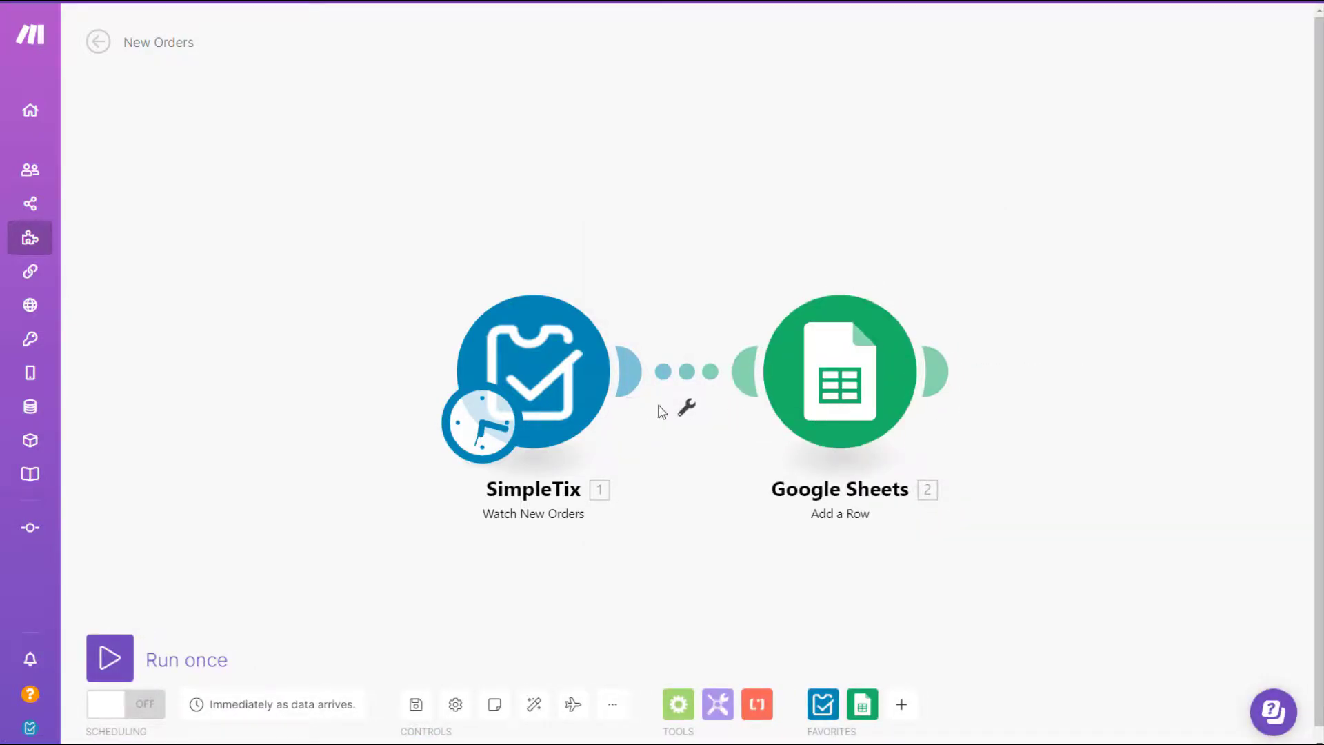
click(686, 407)
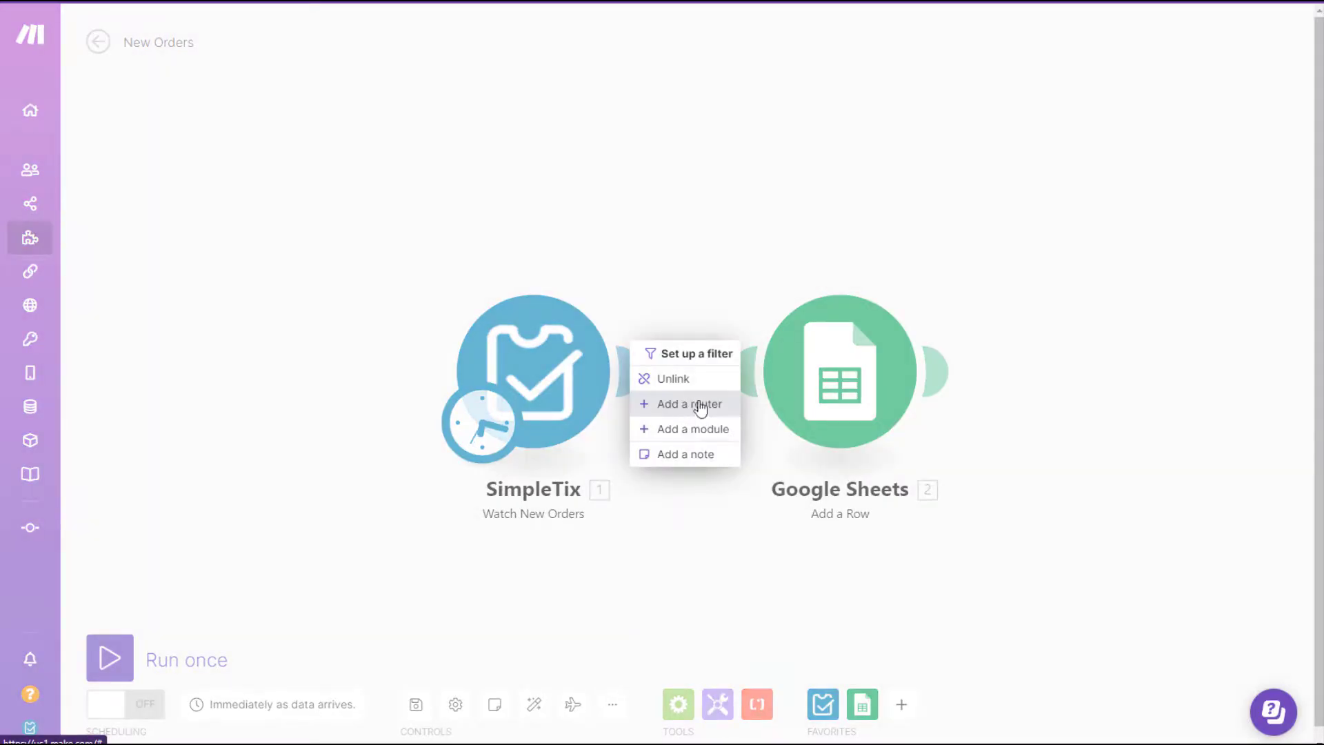
Unlink the Google Sheets module from SimpleTix and delete it.
click(700, 379)
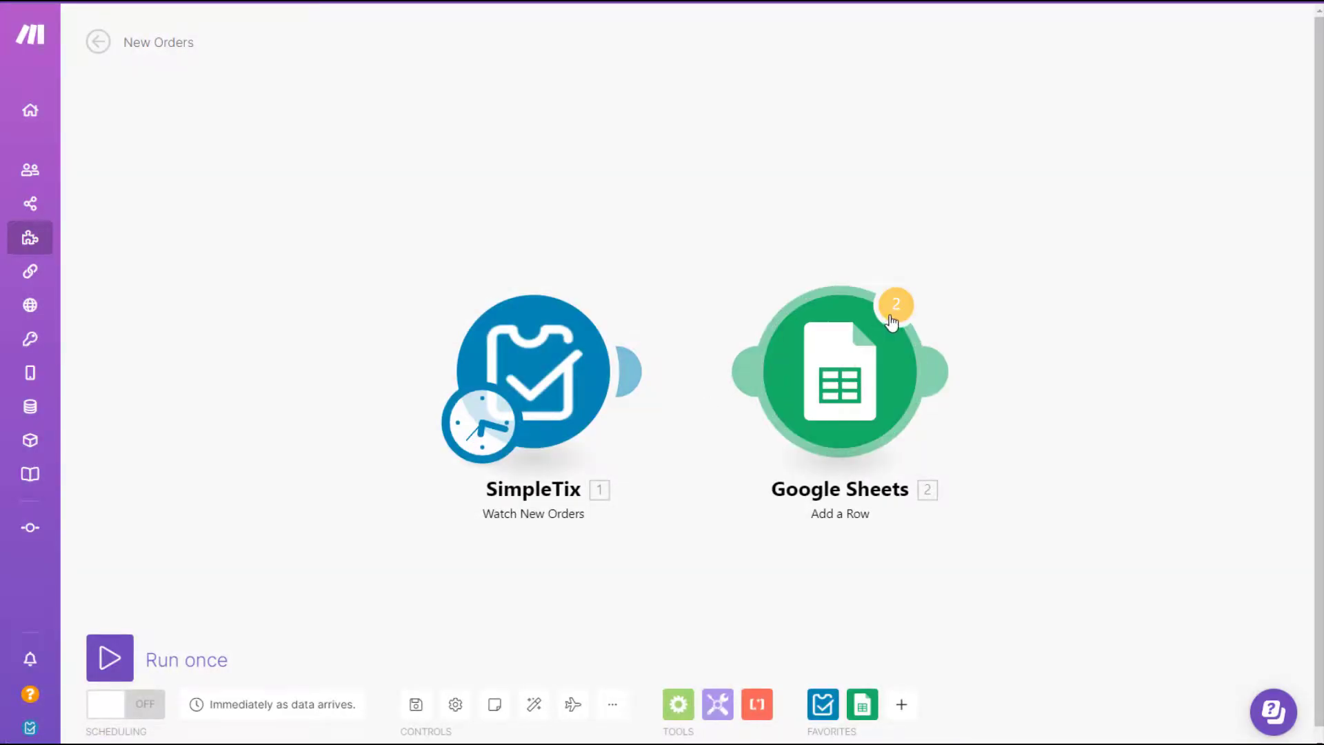
drag(852, 371, 895, 262)
click(719, 355)
click(732, 334)
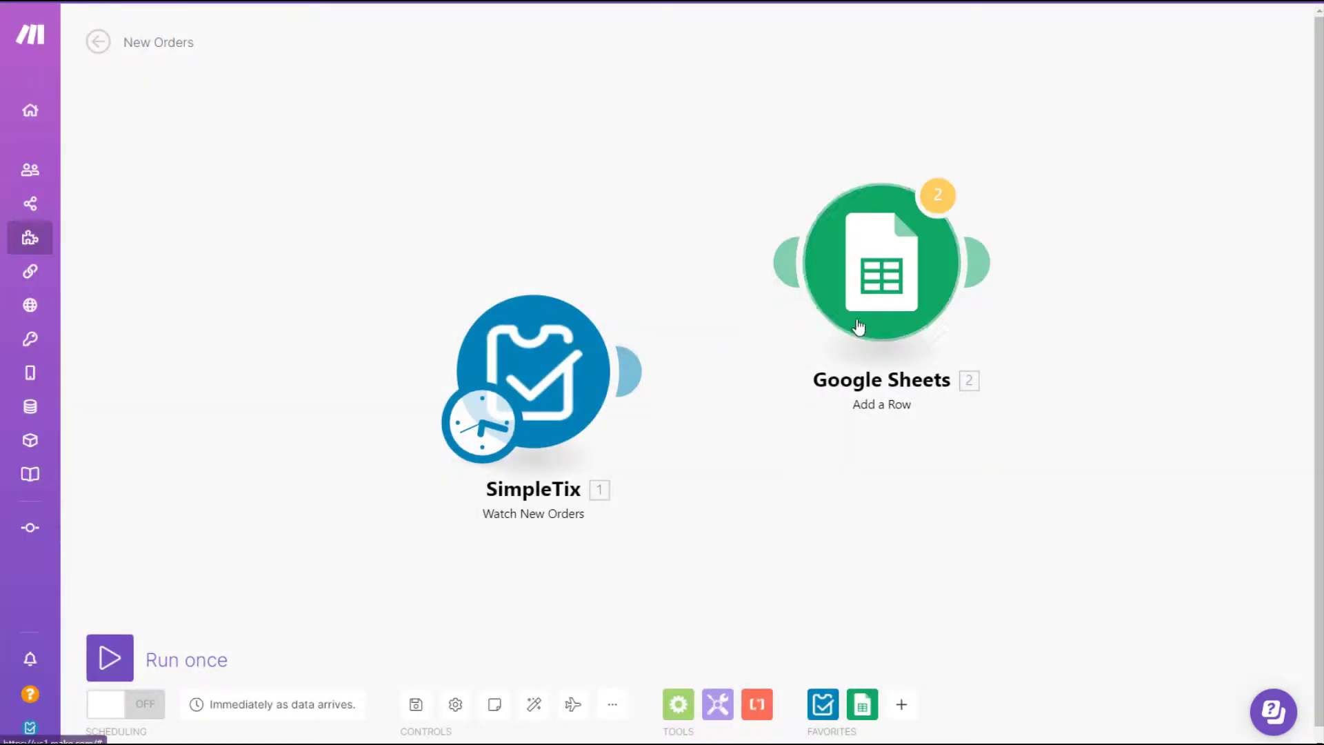
right_click(858, 301)
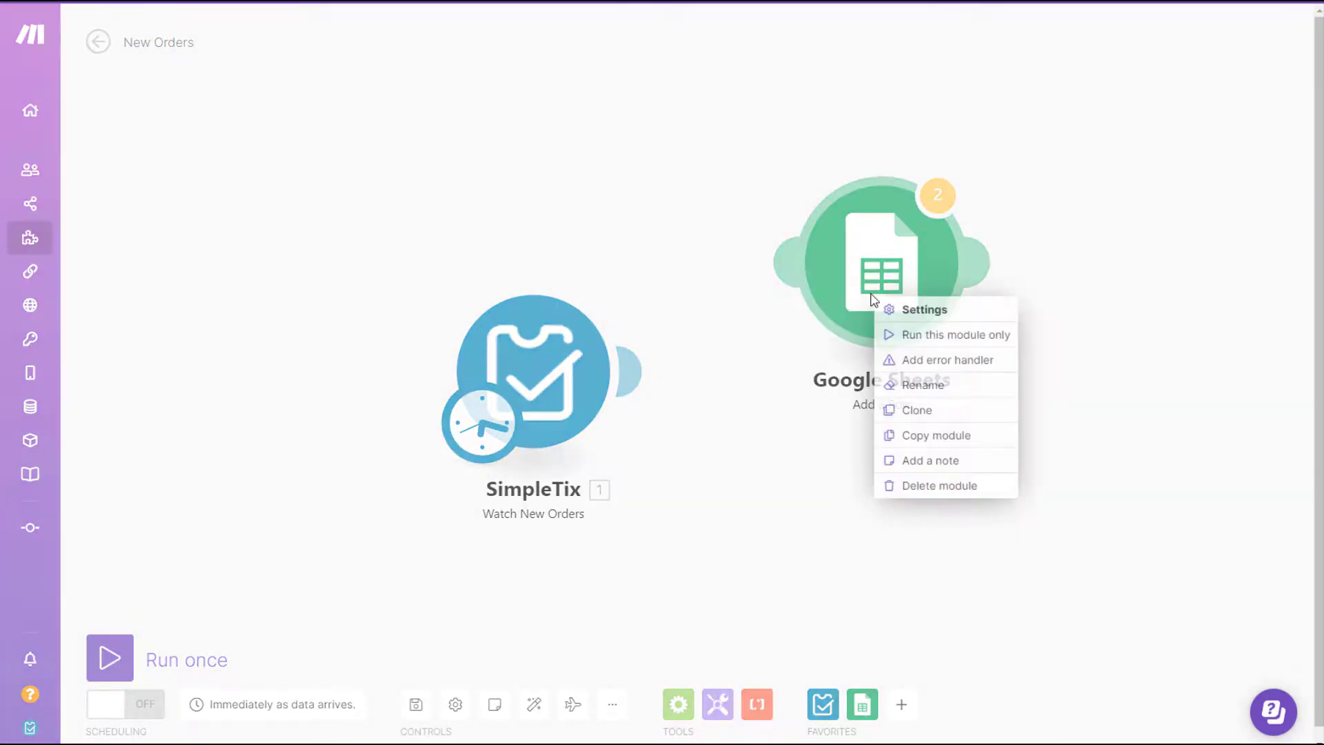
click(941, 486)
Add a Mailgun 'Send an Email' module after the SimpleTix trigger.
click(629, 372)
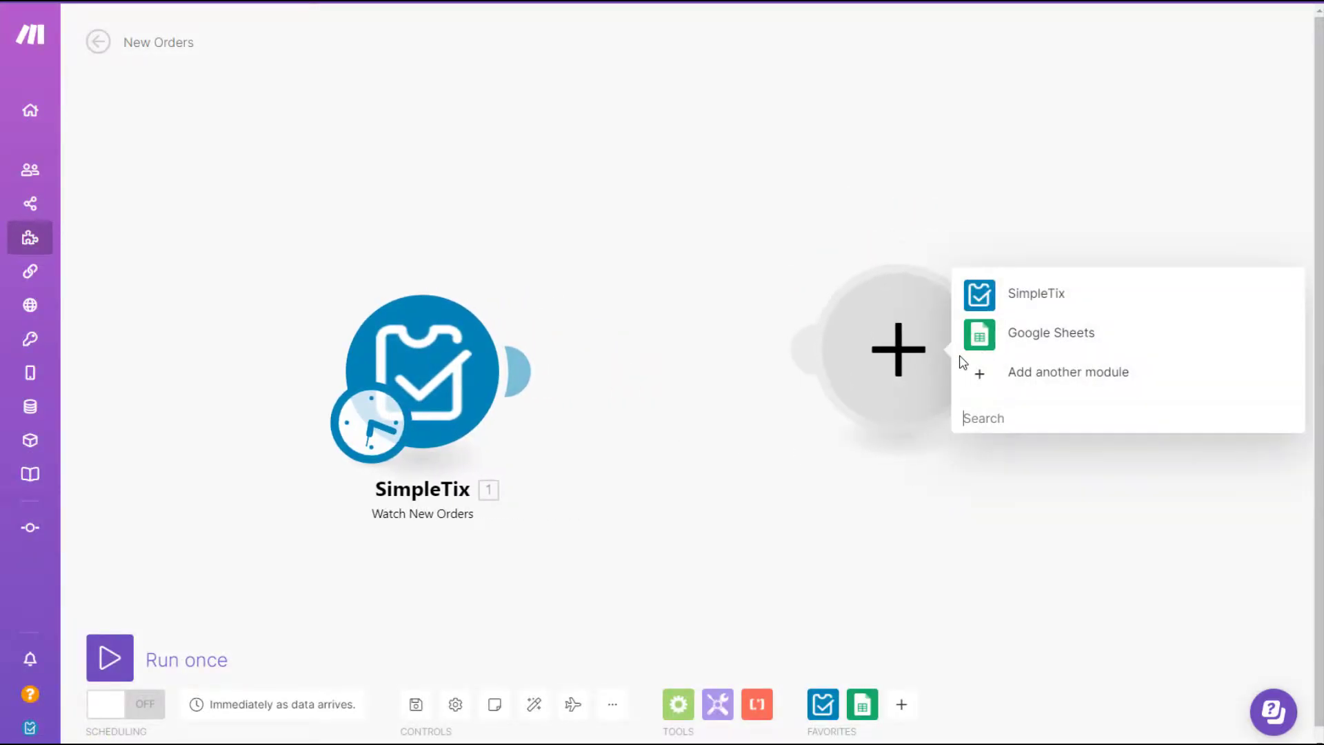
click(617, 376)
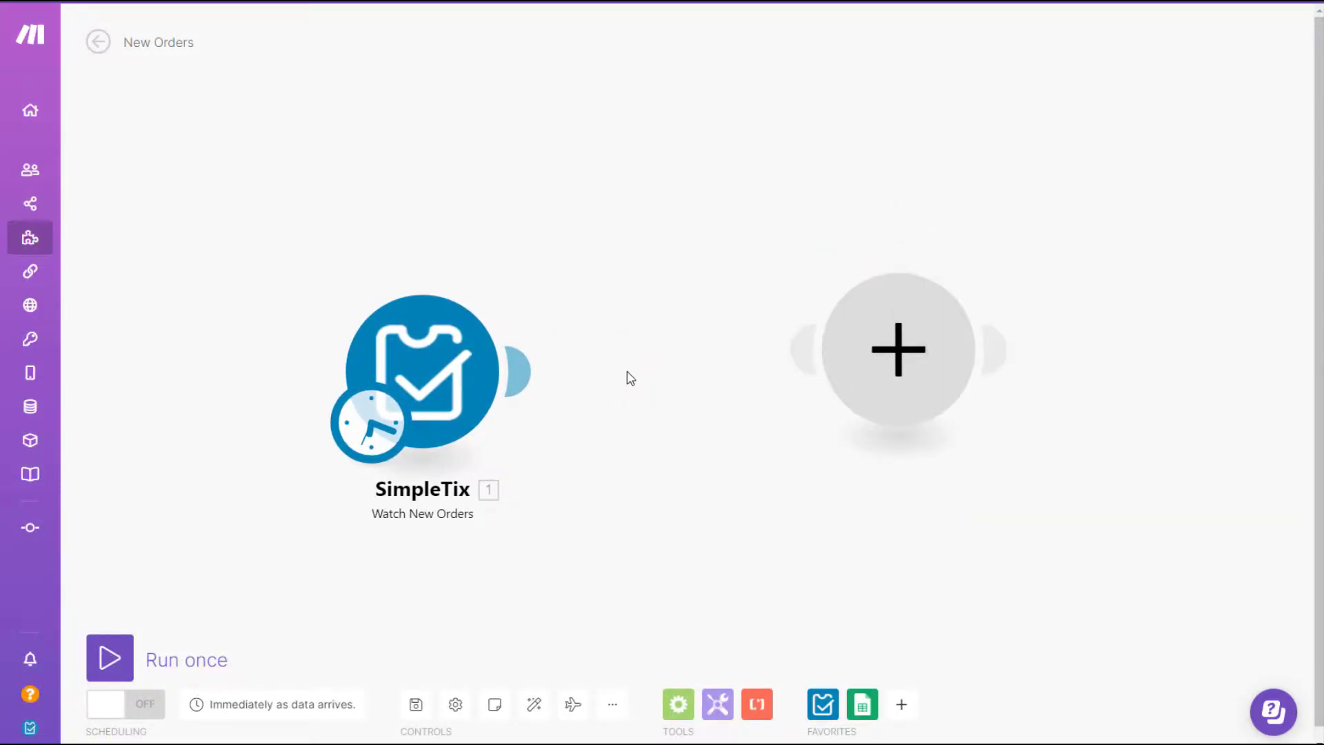
click(877, 362)
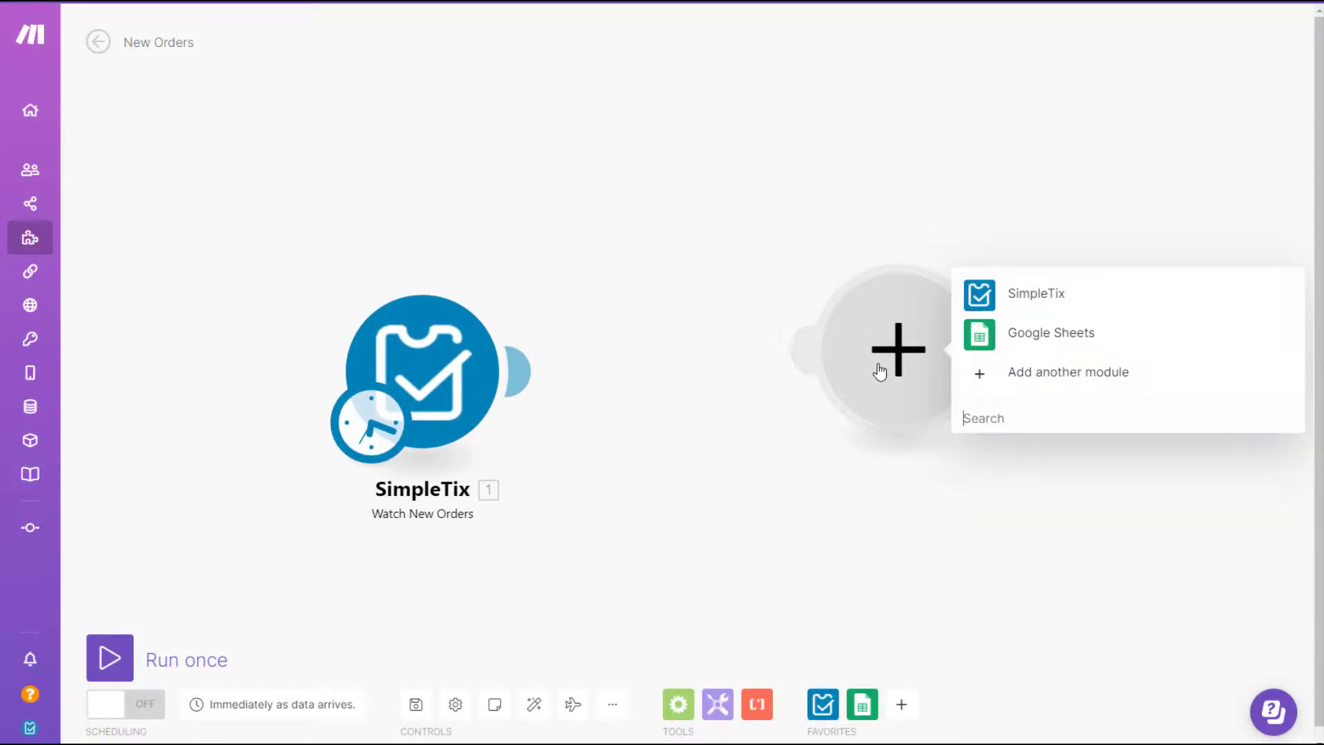
click(948, 399)
text(mailgu)
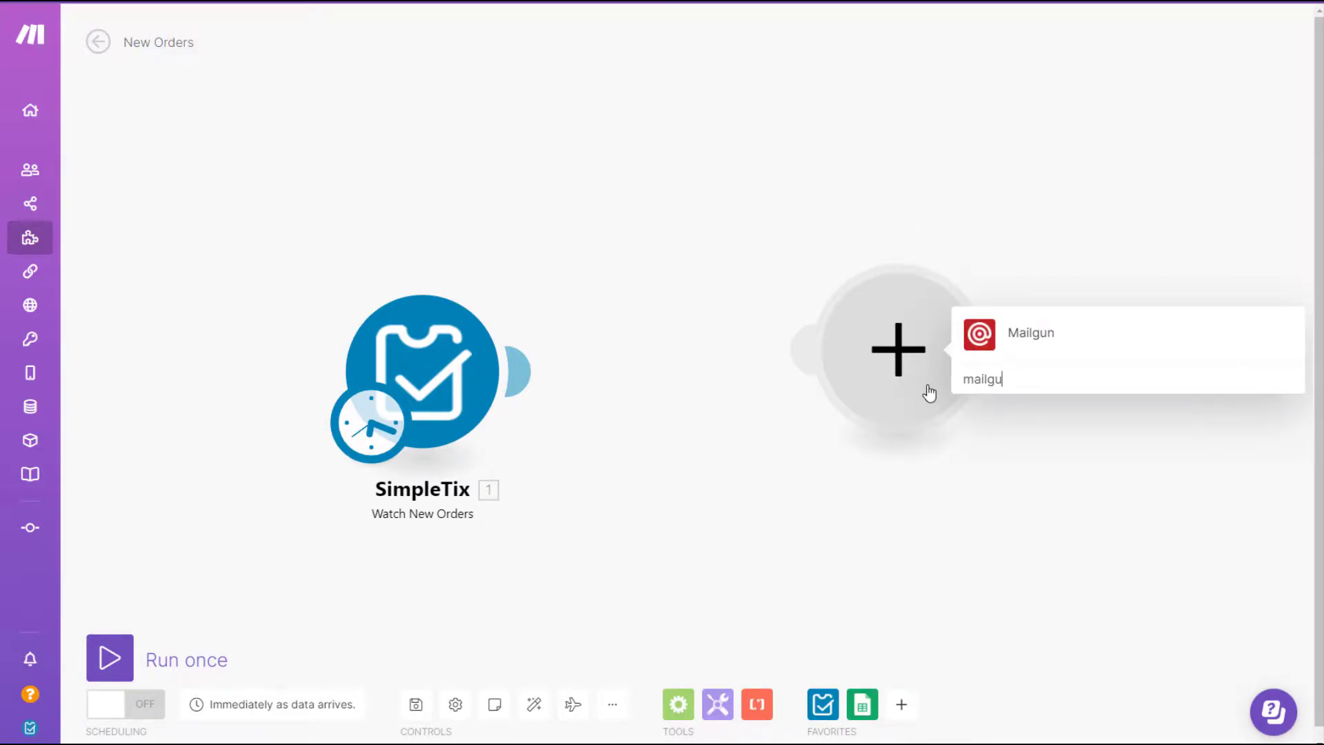
click(1023, 349)
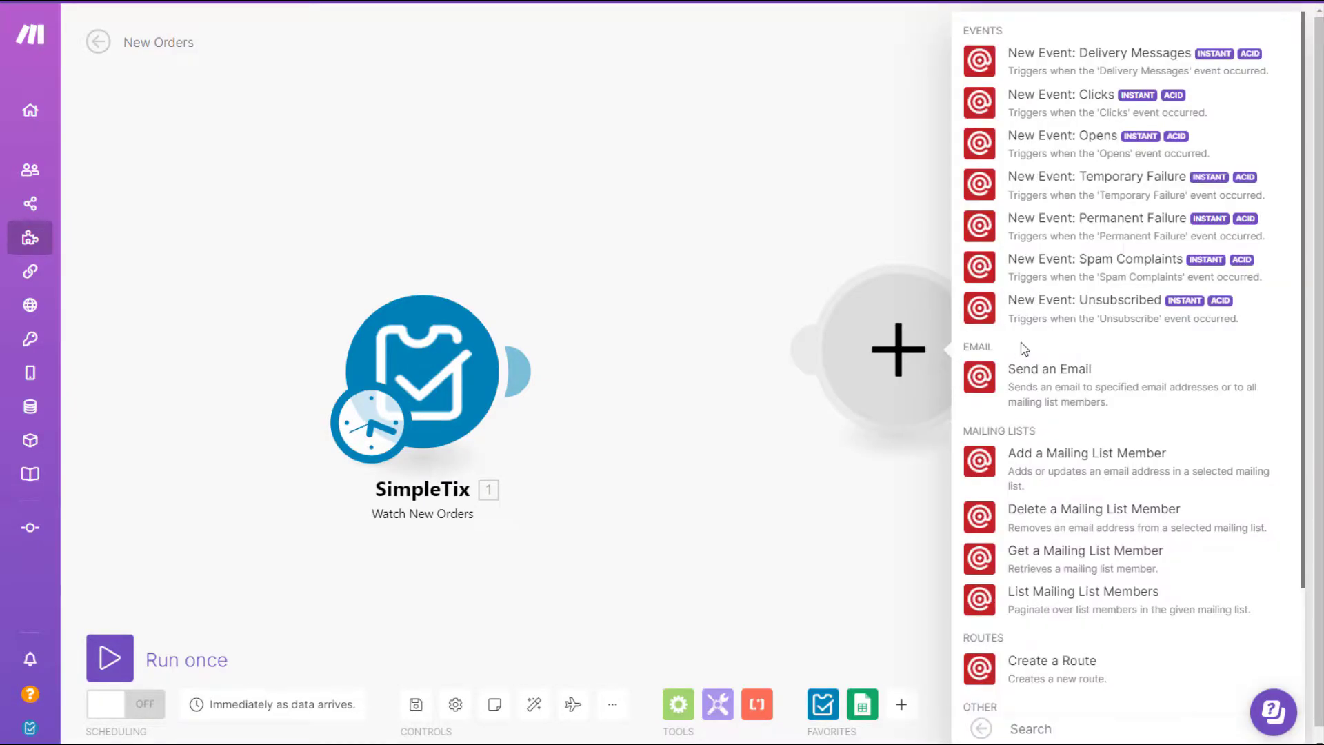
click(1035, 390)
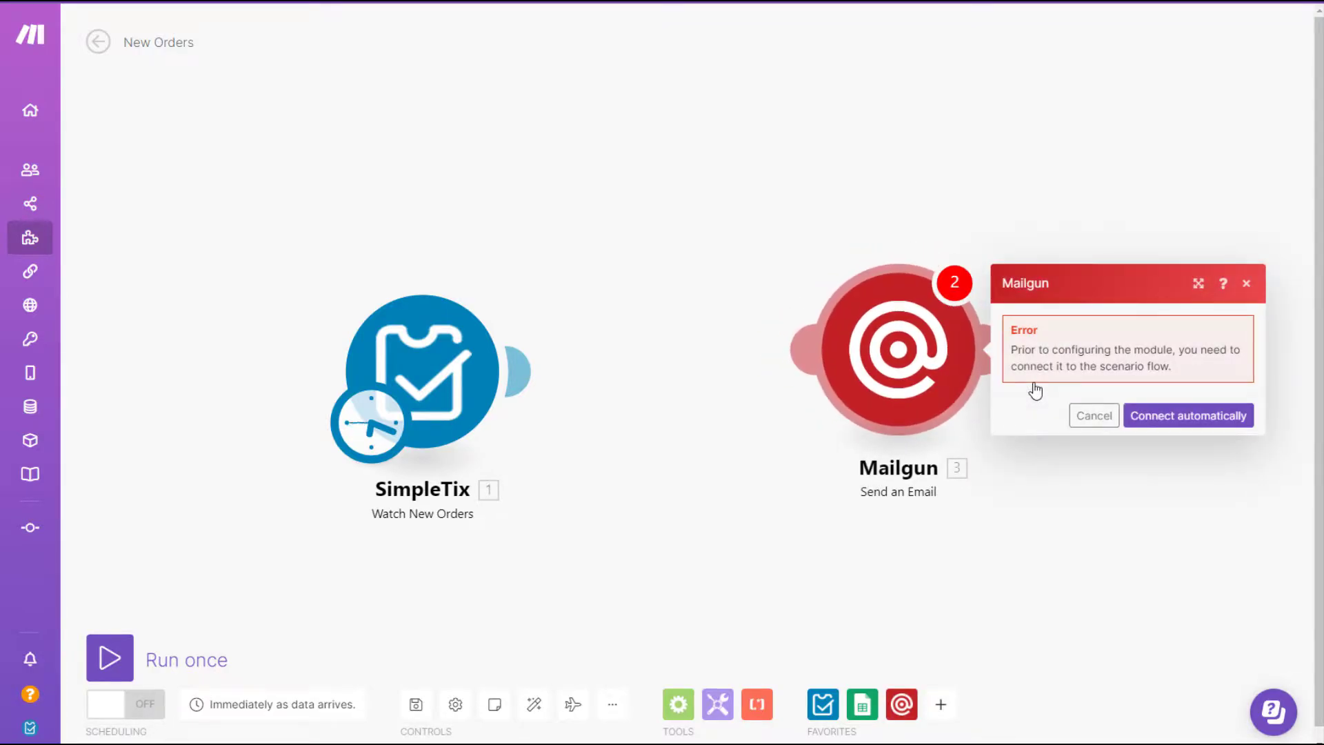
Link SimpleTix to Mailgun automatically and start a new Mailgun connection.
click(1168, 415)
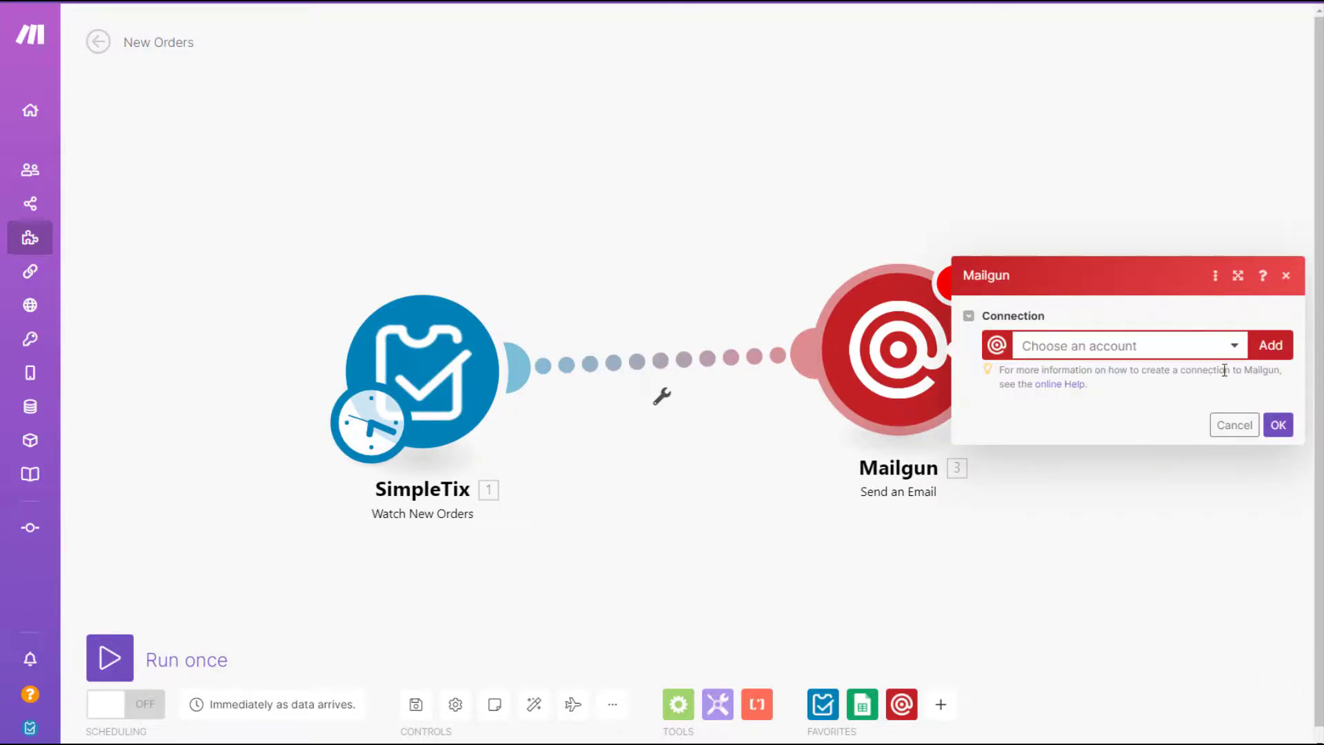
click(1278, 345)
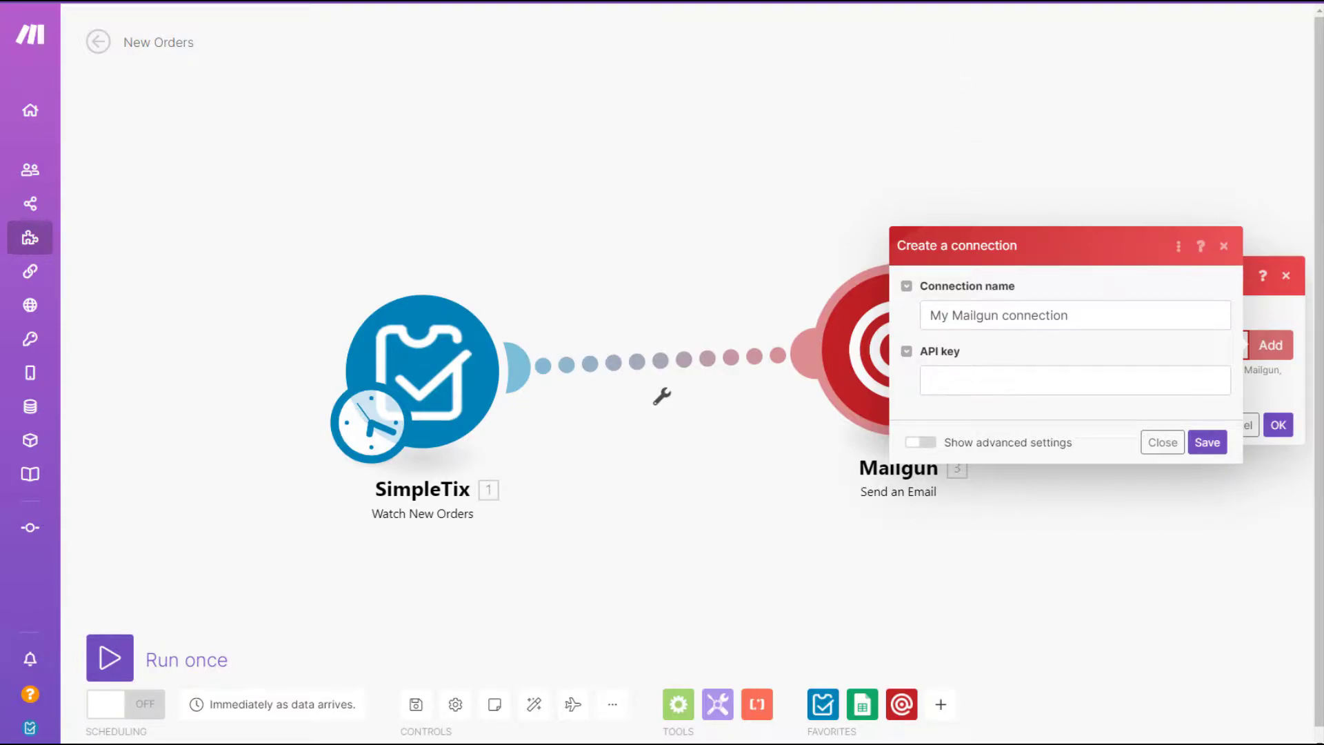
key(ctrl+Tab)
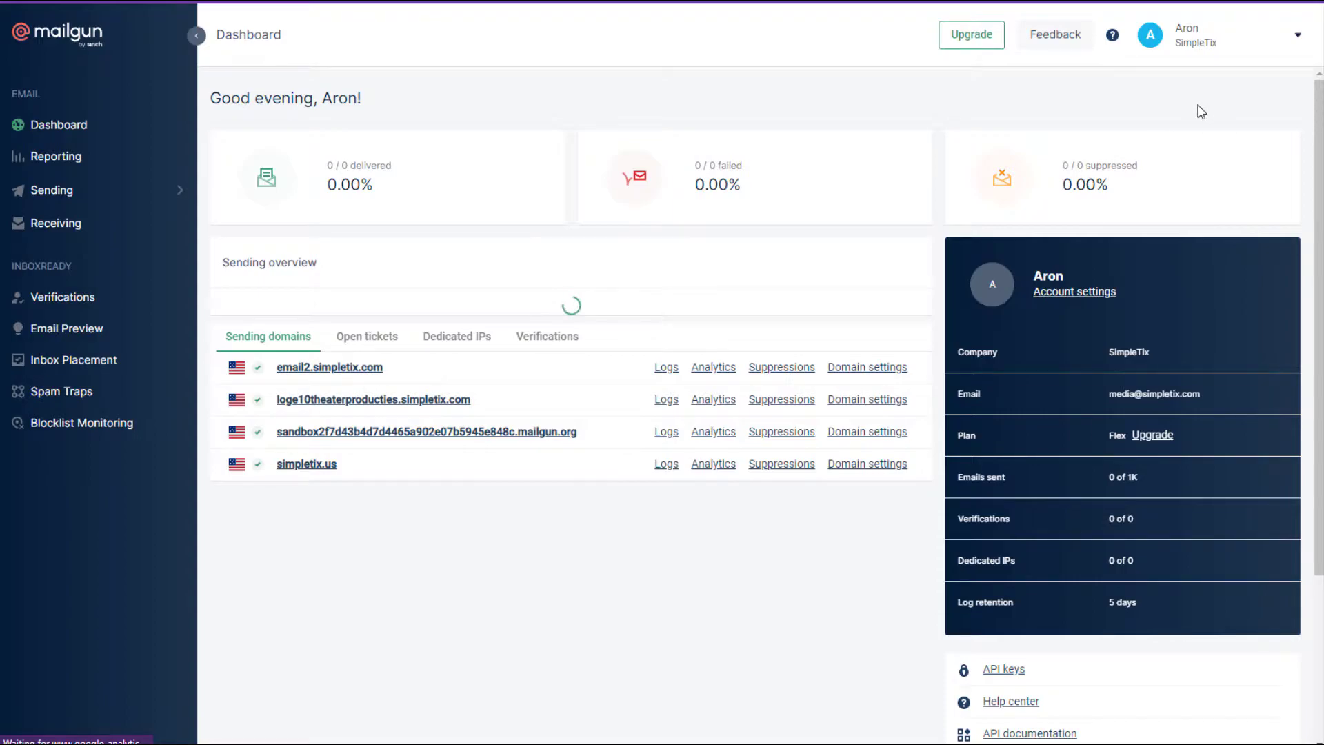
Reveal and select Mailgun's private API key on the API Keys page, then return to Make's connection dialog.
click(1297, 36)
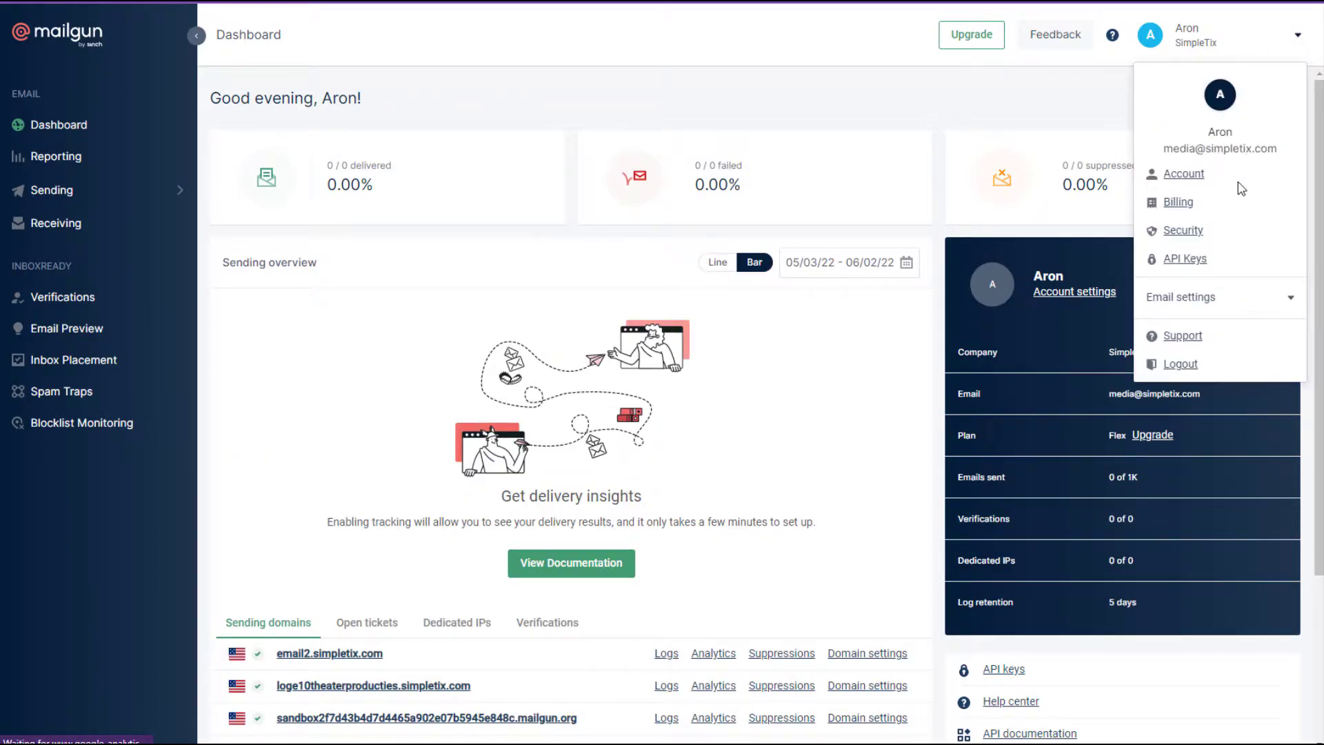
click(1185, 260)
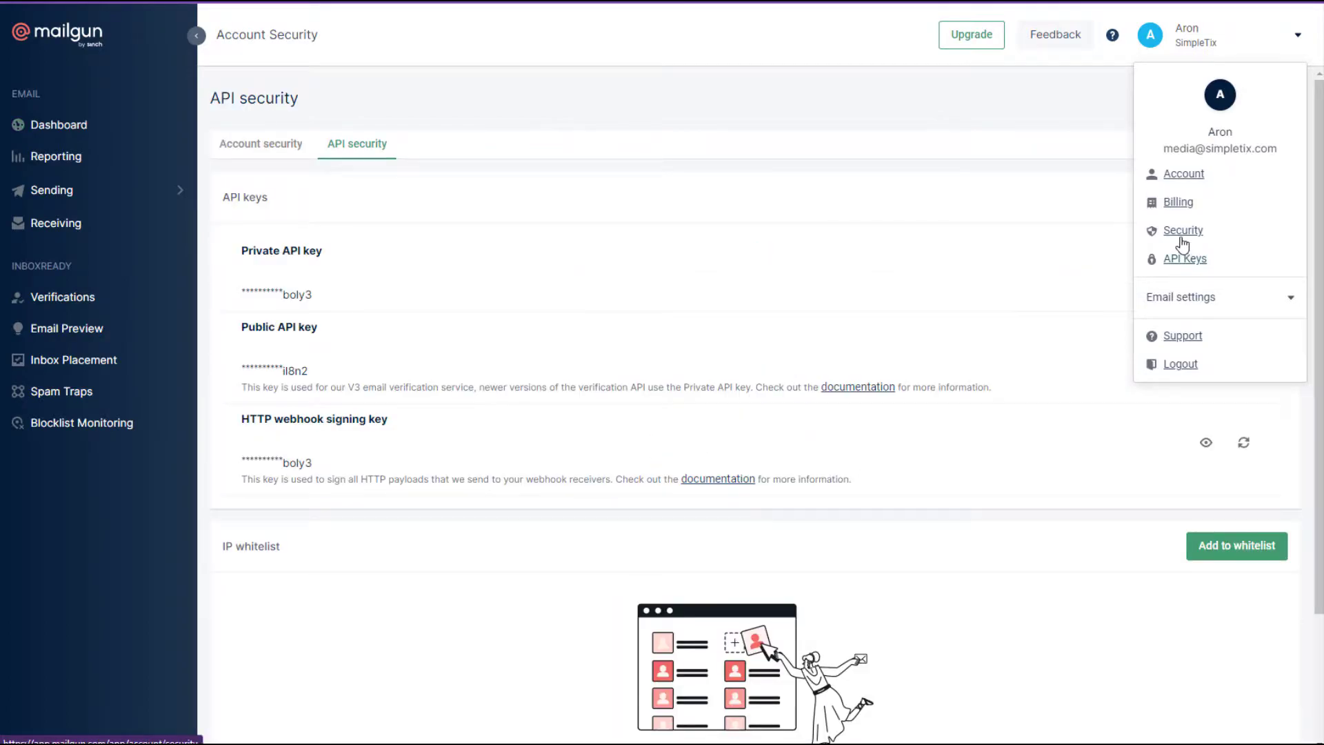
click(547, 494)
click(1205, 274)
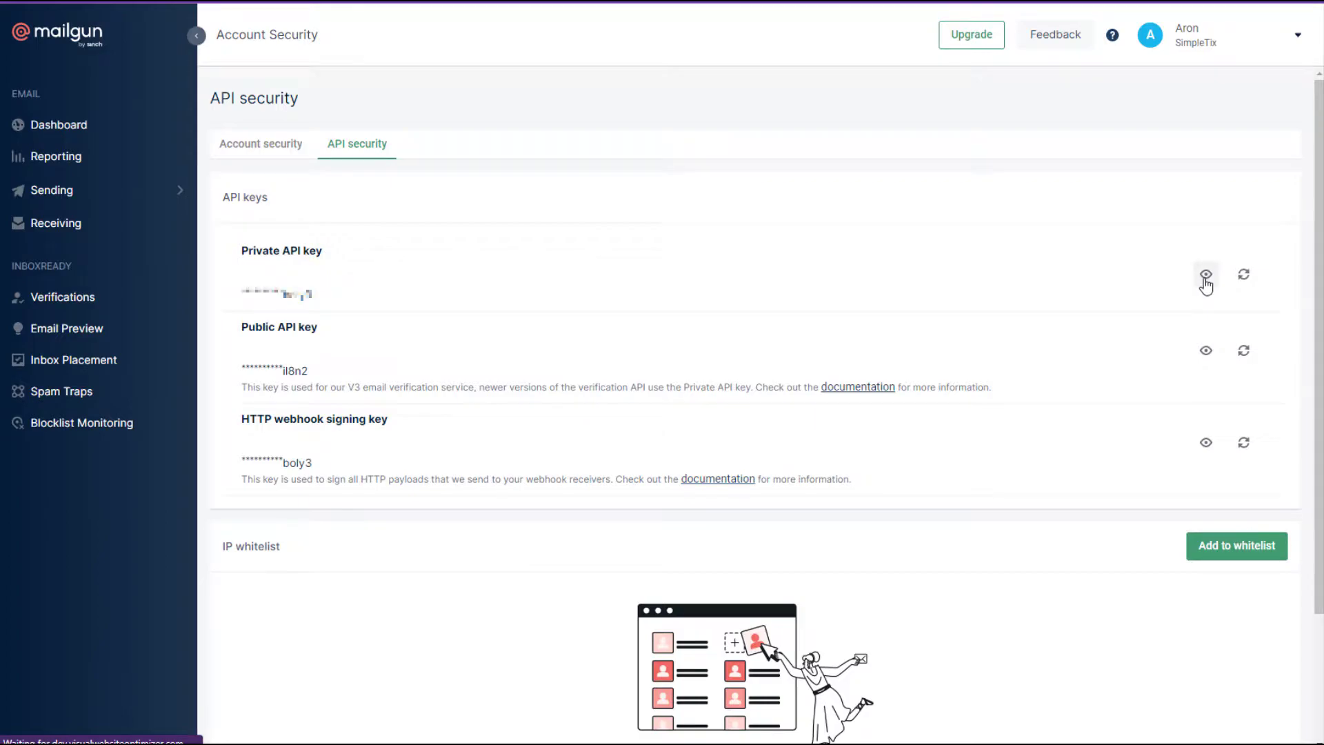
triple_click(420, 294)
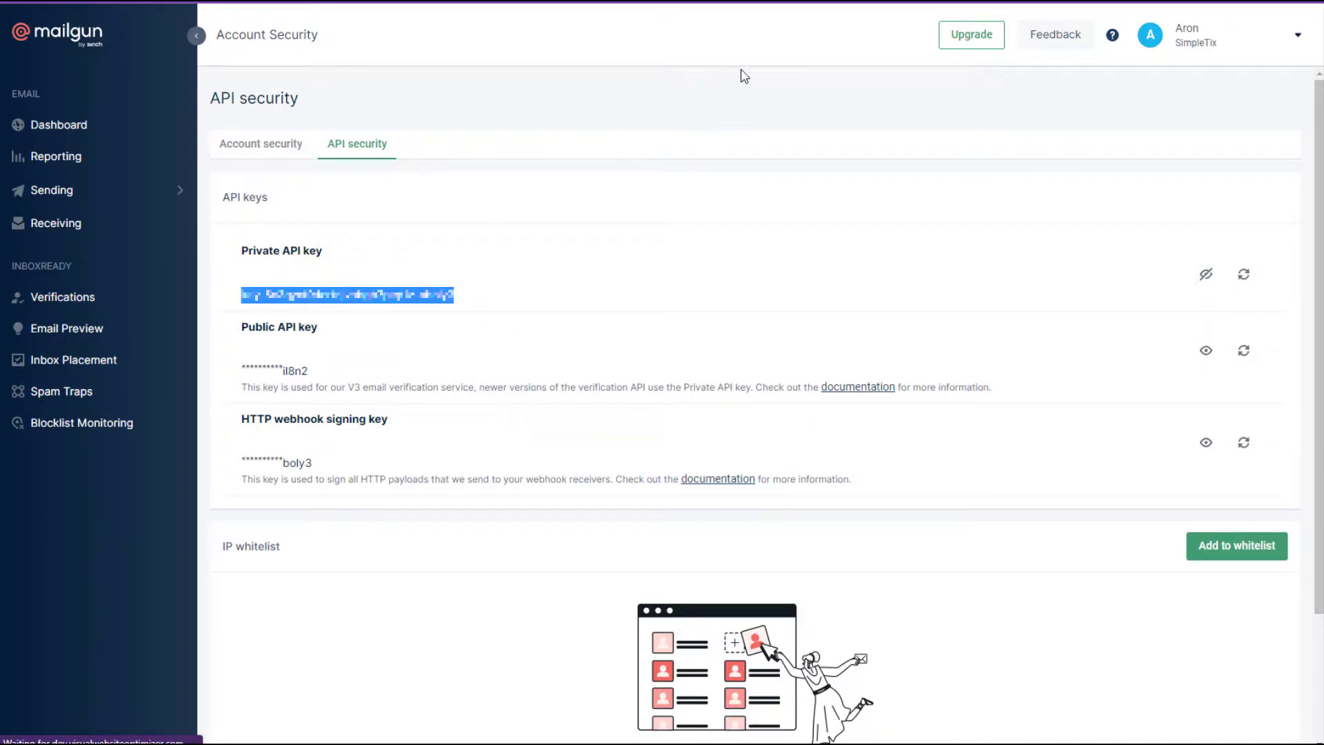
key(alt+Tab)
click(996, 385)
Save the Mailgun connection with the pasted API key and choose domain email2.simpletix.com with no template.
key(ctrl+v)
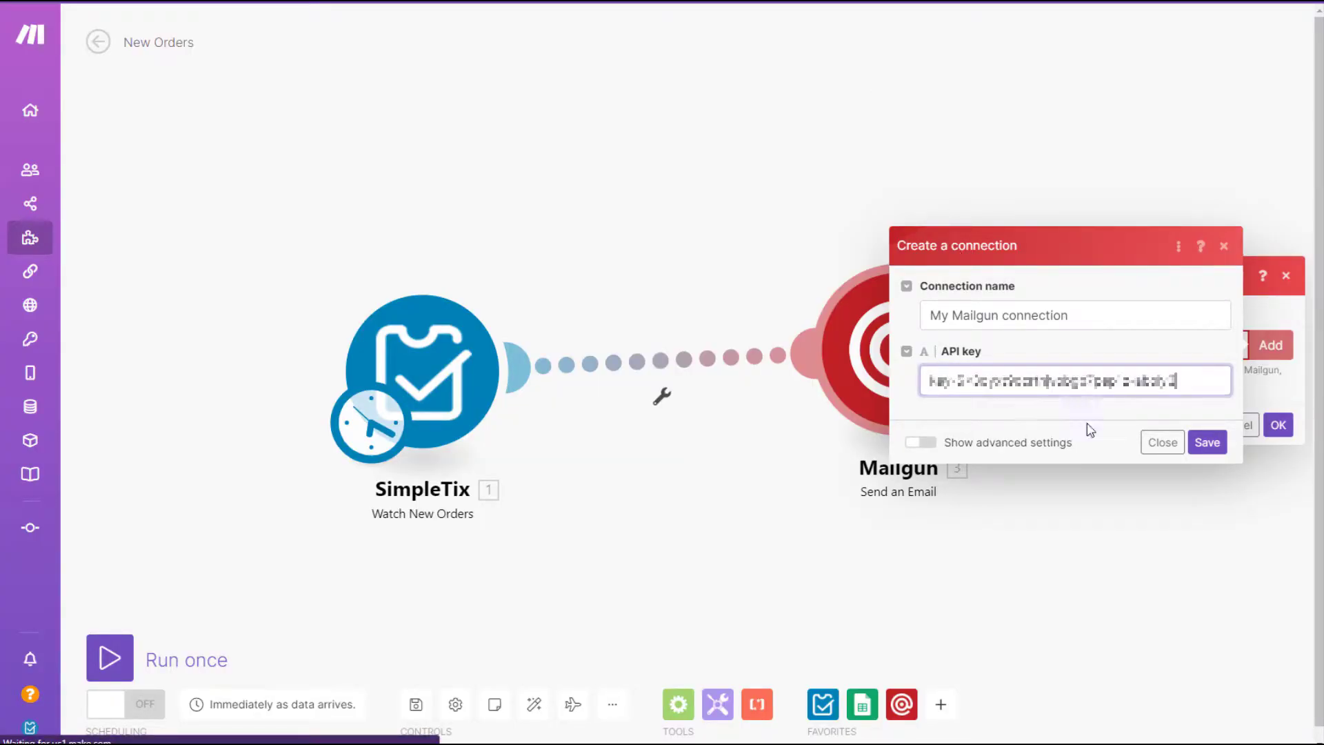
click(1207, 442)
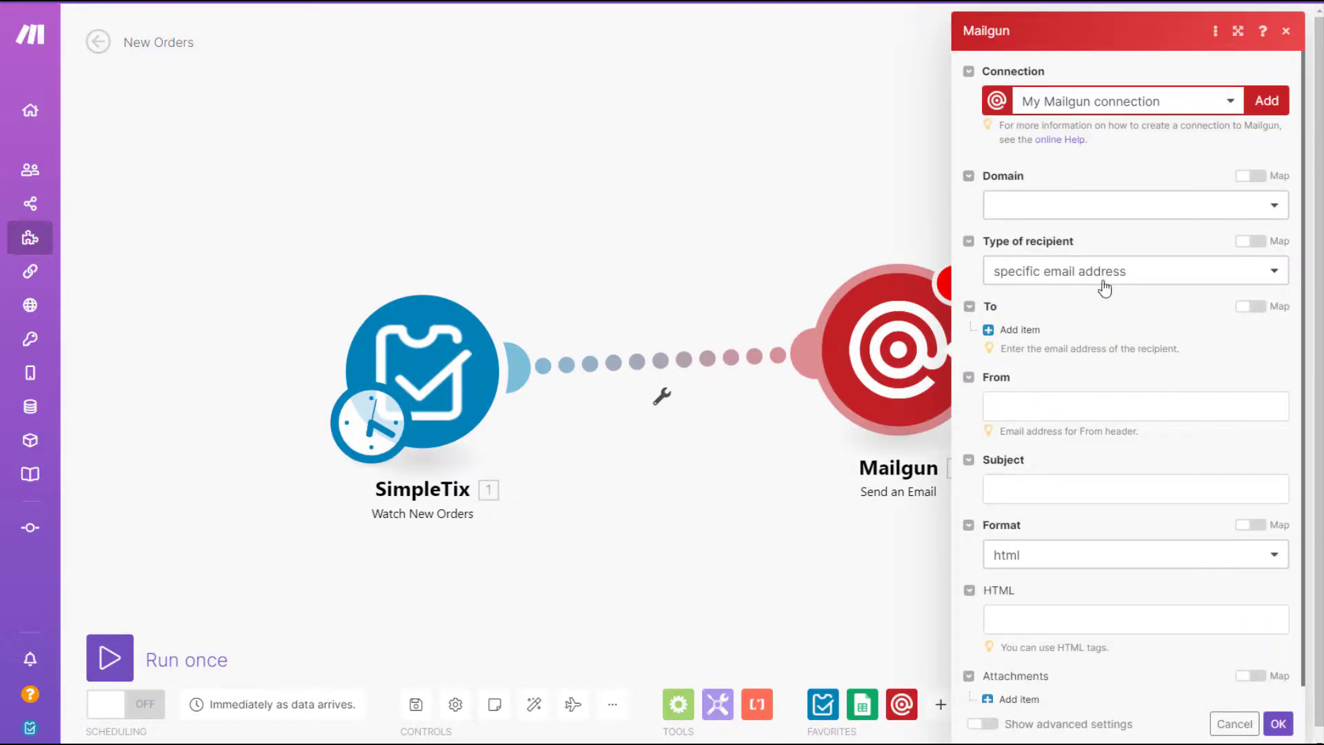
click(1051, 207)
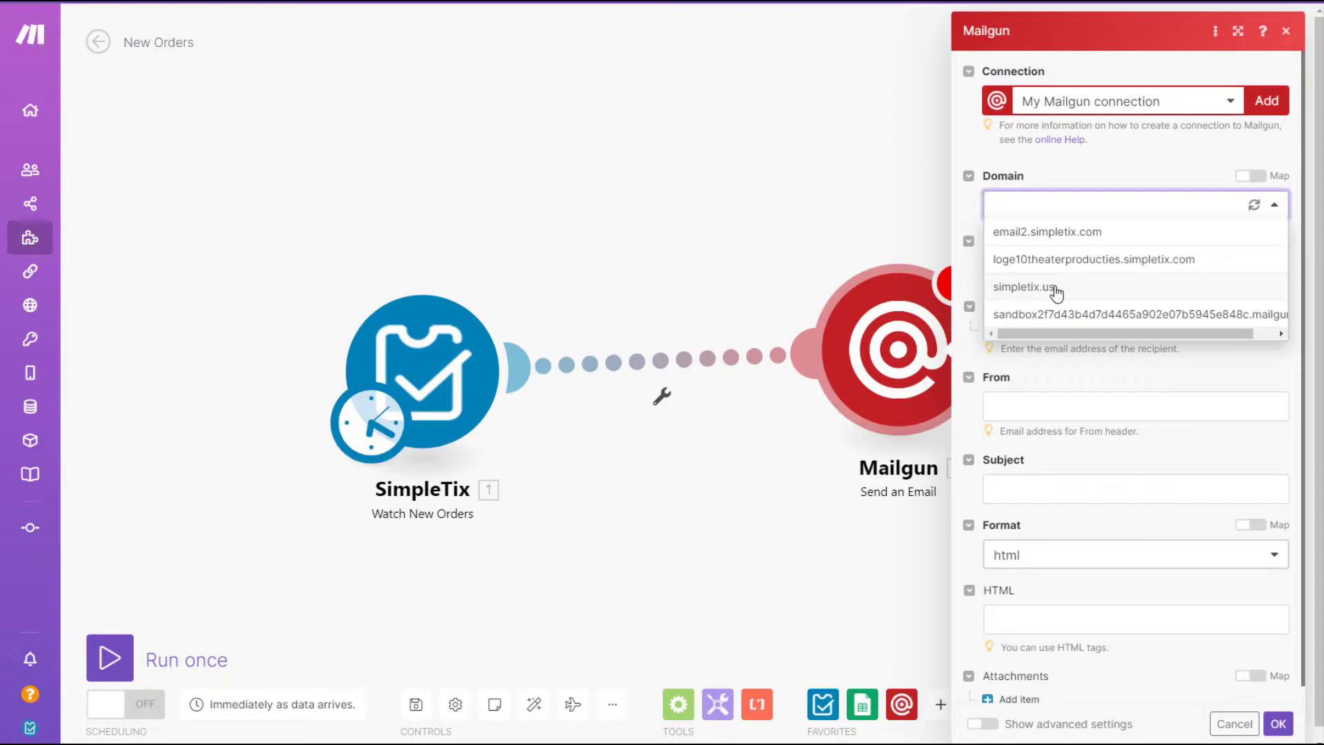
click(1049, 235)
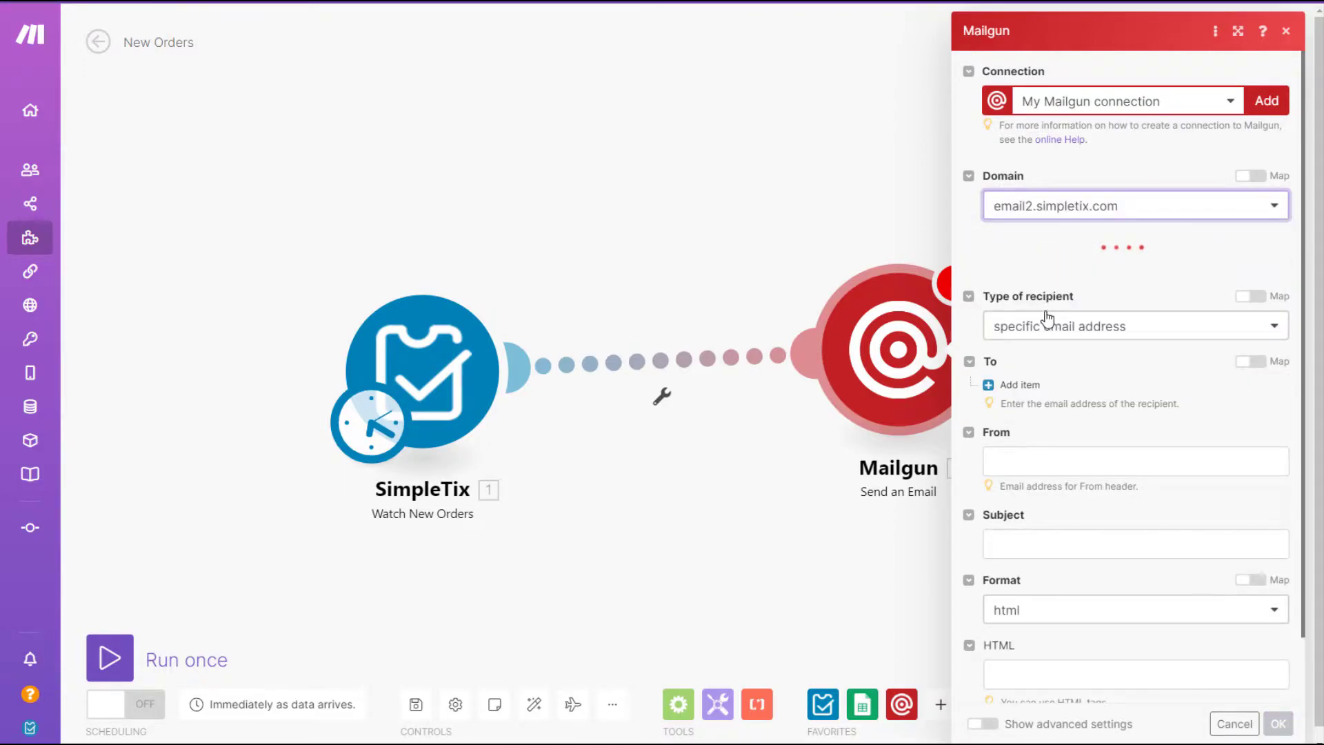
click(1209, 277)
click(1204, 275)
click(1190, 275)
click(1073, 310)
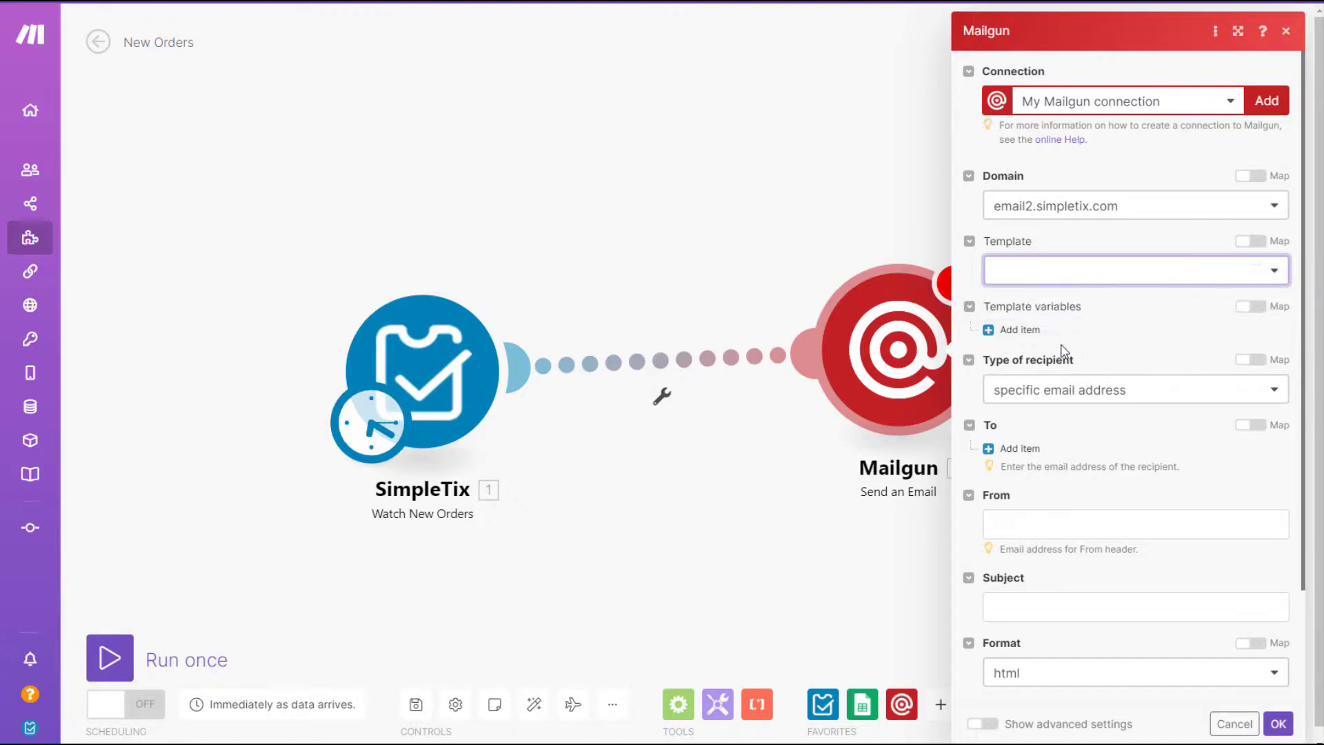
Add a specific-address recipient to the To list and fill in the sender address.
click(1086, 398)
click(1082, 417)
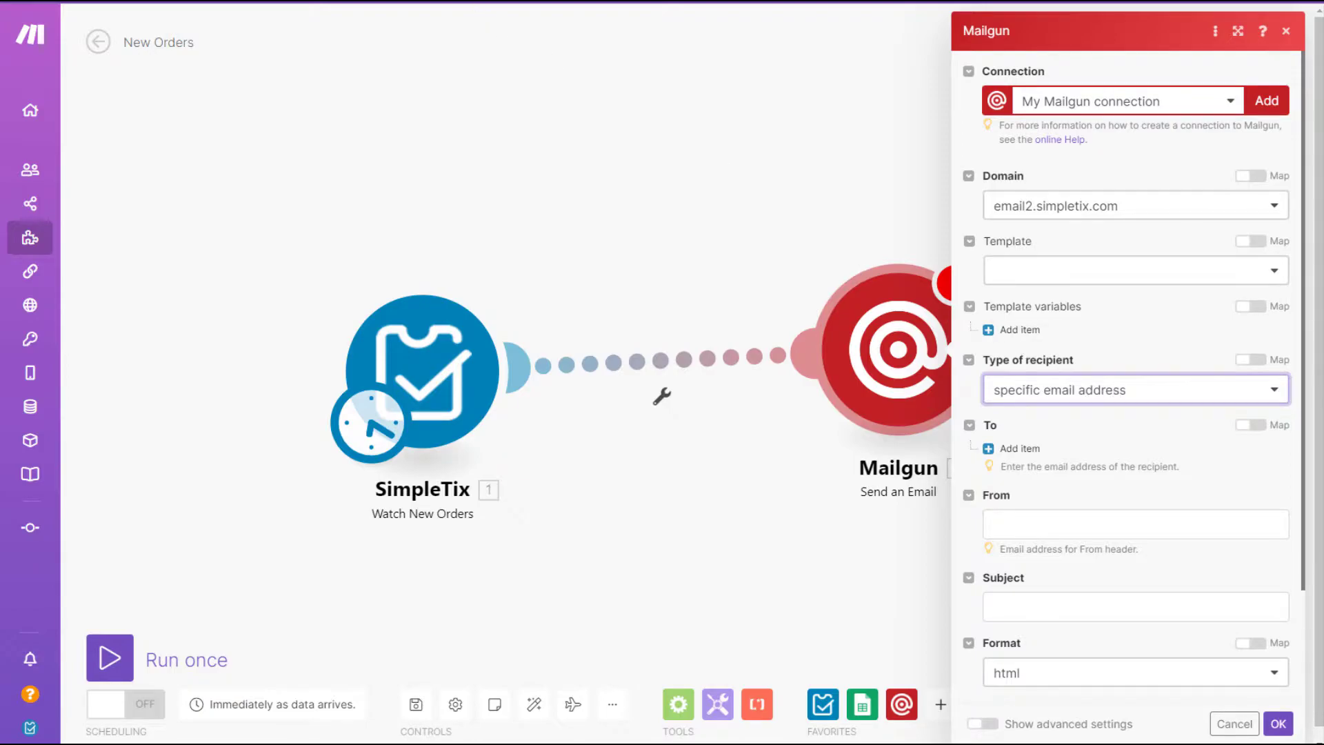
click(1020, 448)
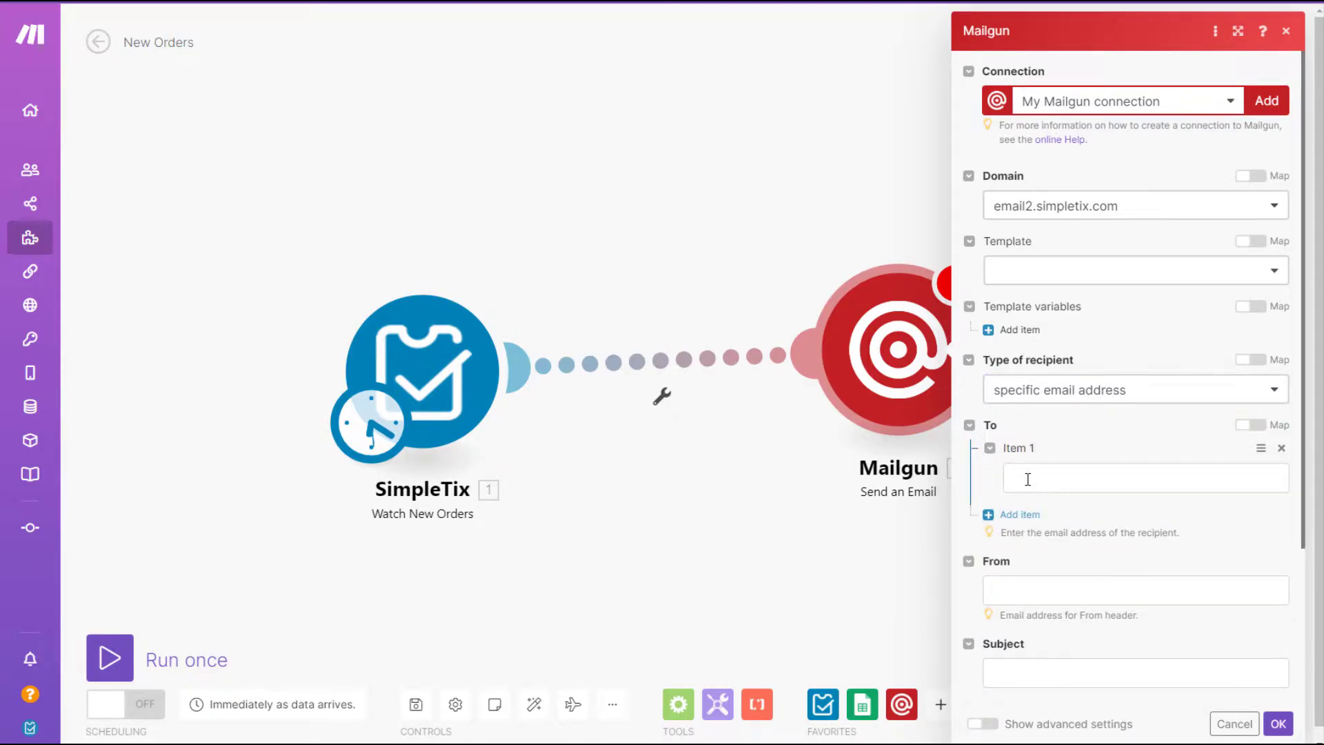
key(ctrl+v)
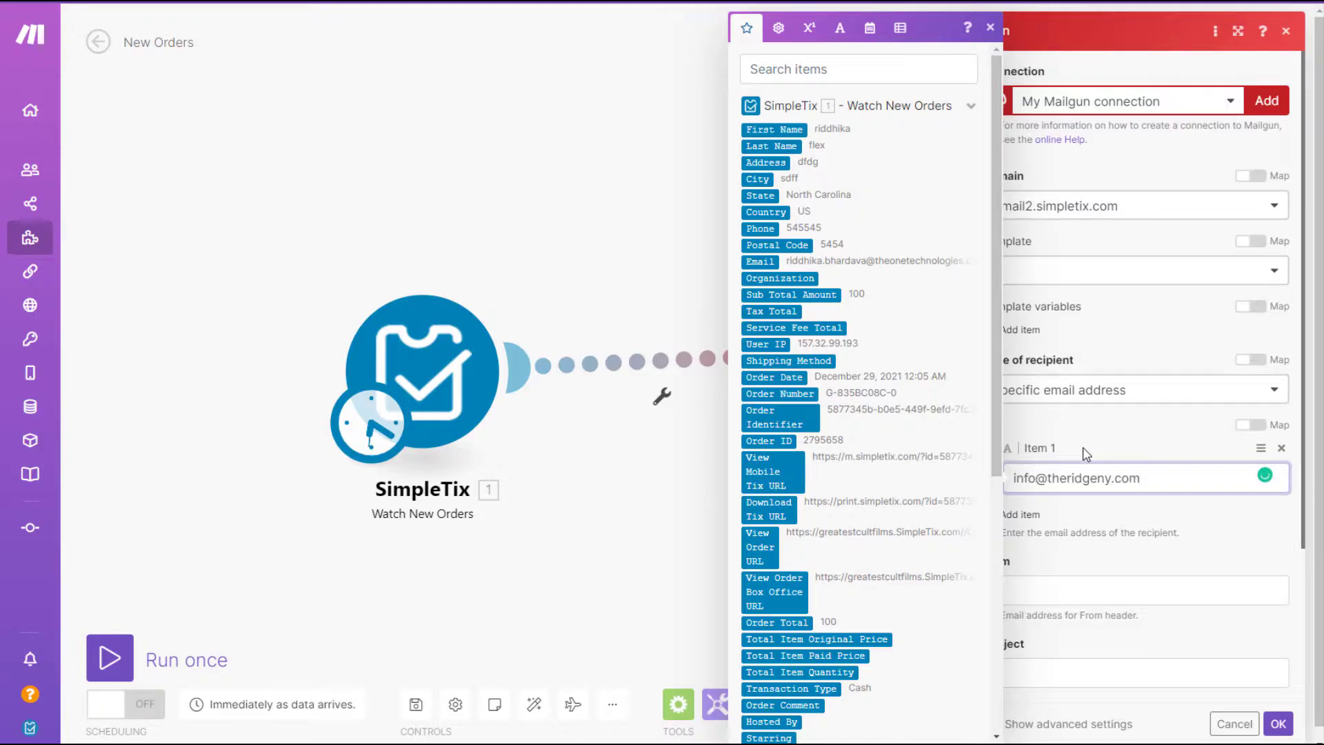
click(1136, 433)
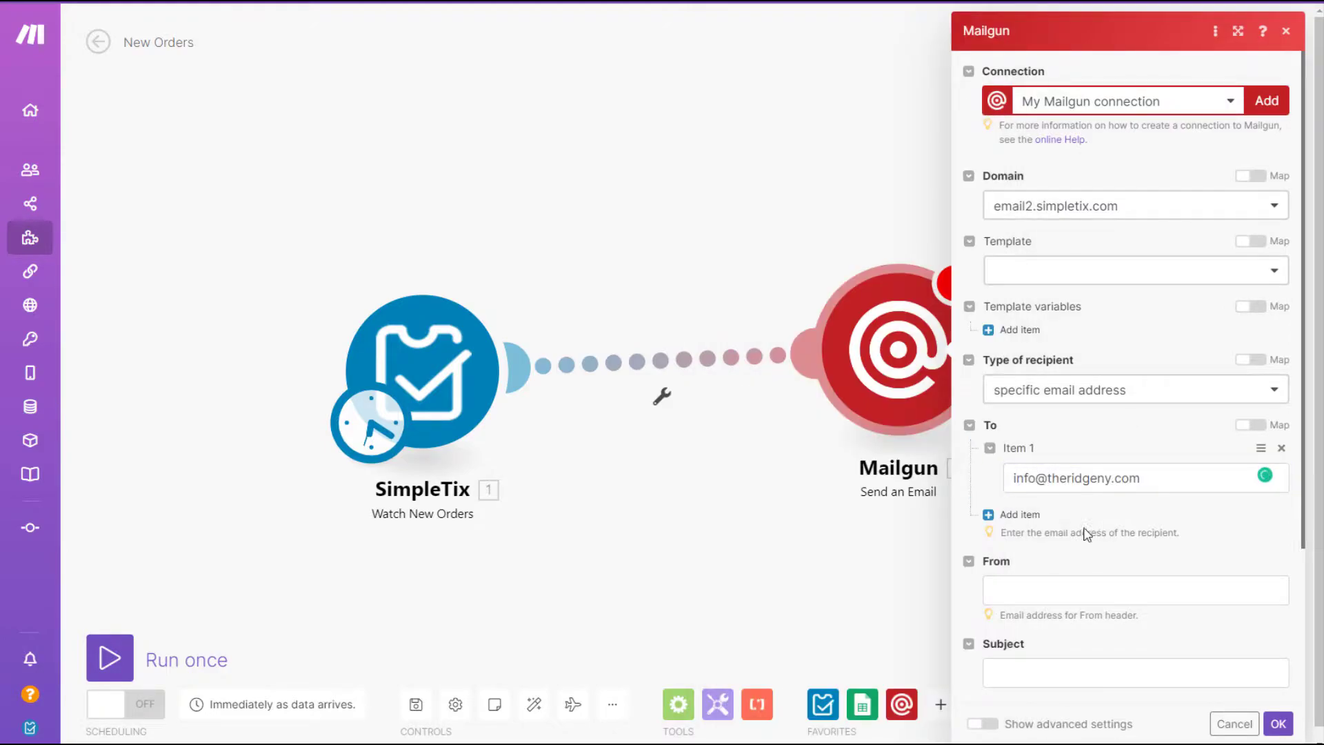
click(1074, 588)
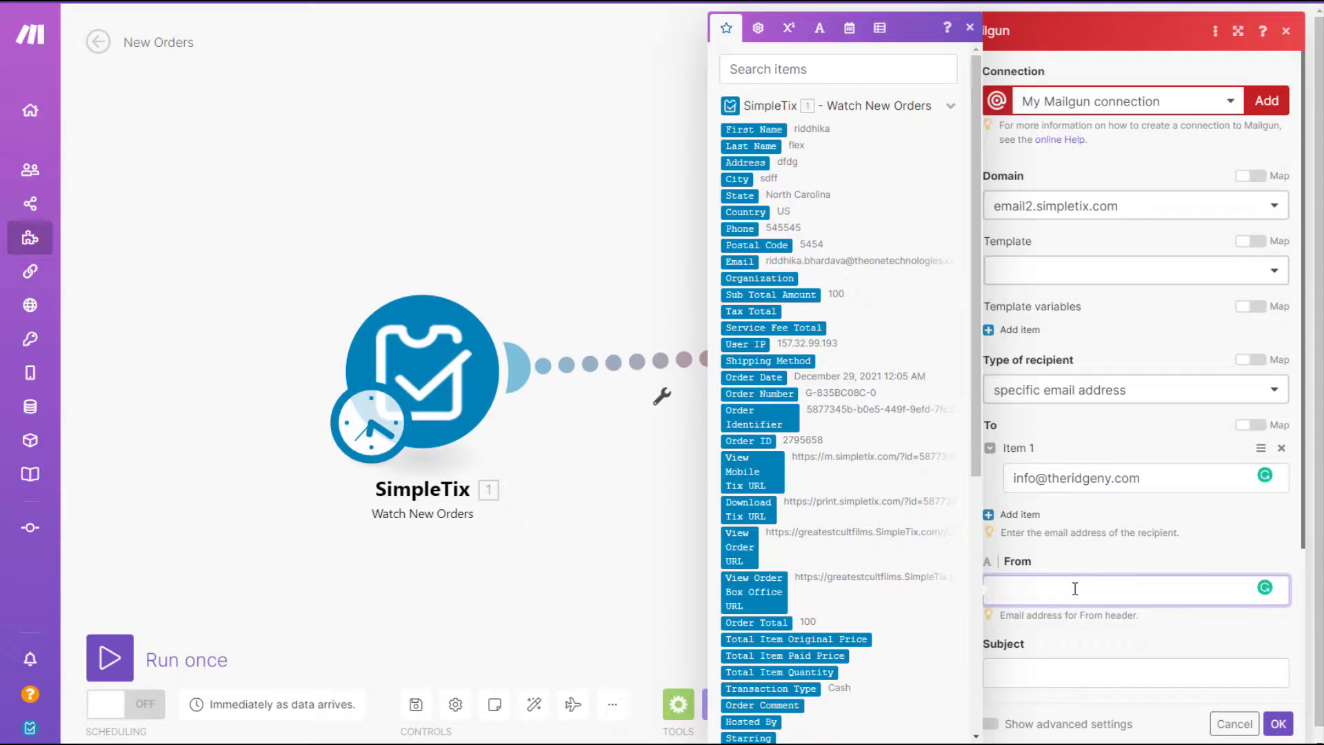
key(ctrl+v)
click(1132, 534)
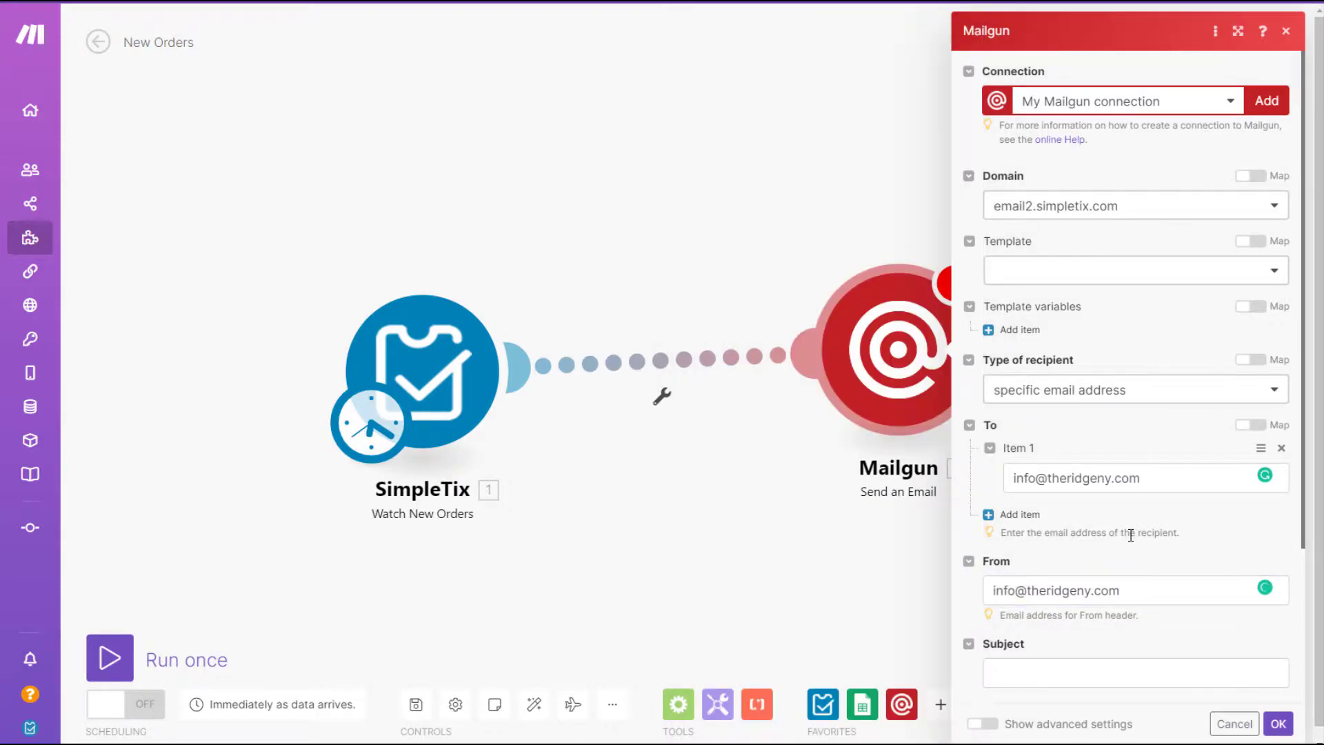
scroll(1131, 549, down, 1)
scroll(1131, 550, down, 2)
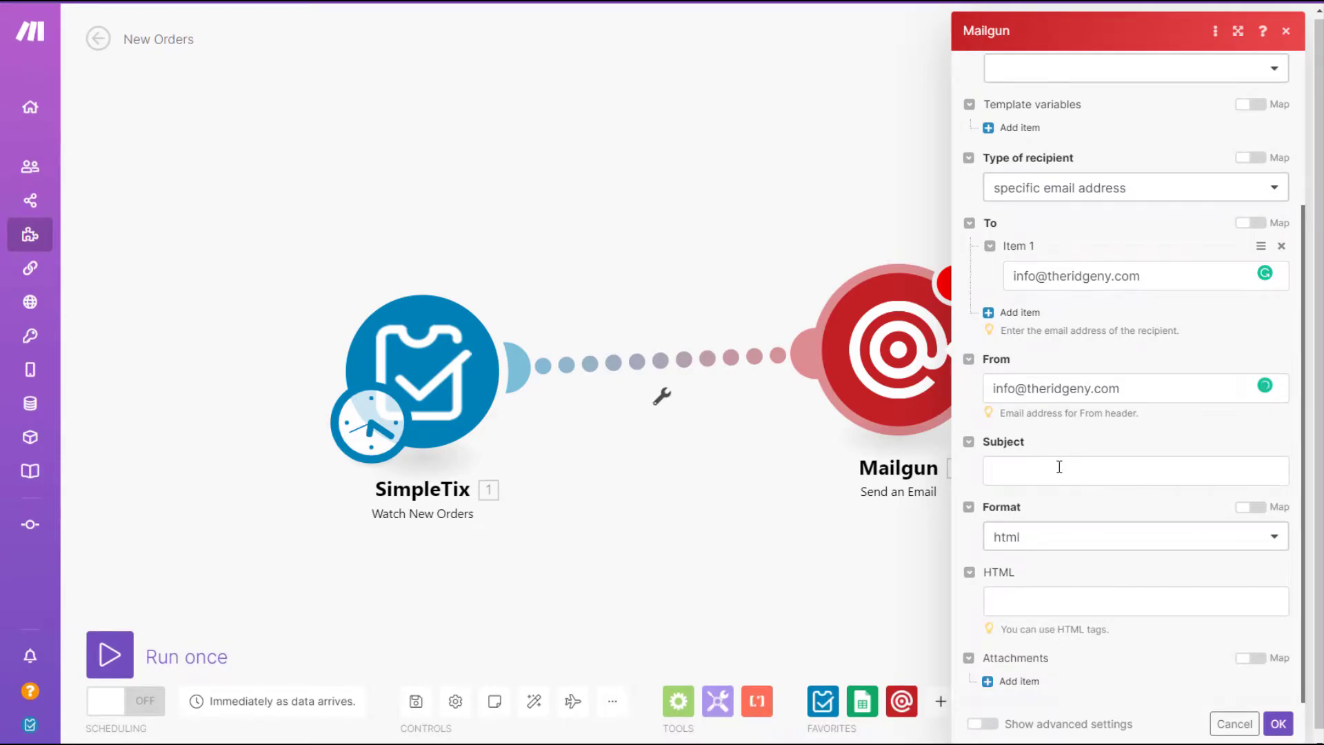
Set the subject to 'New Order' followed by the mapped Order Number.
click(1059, 466)
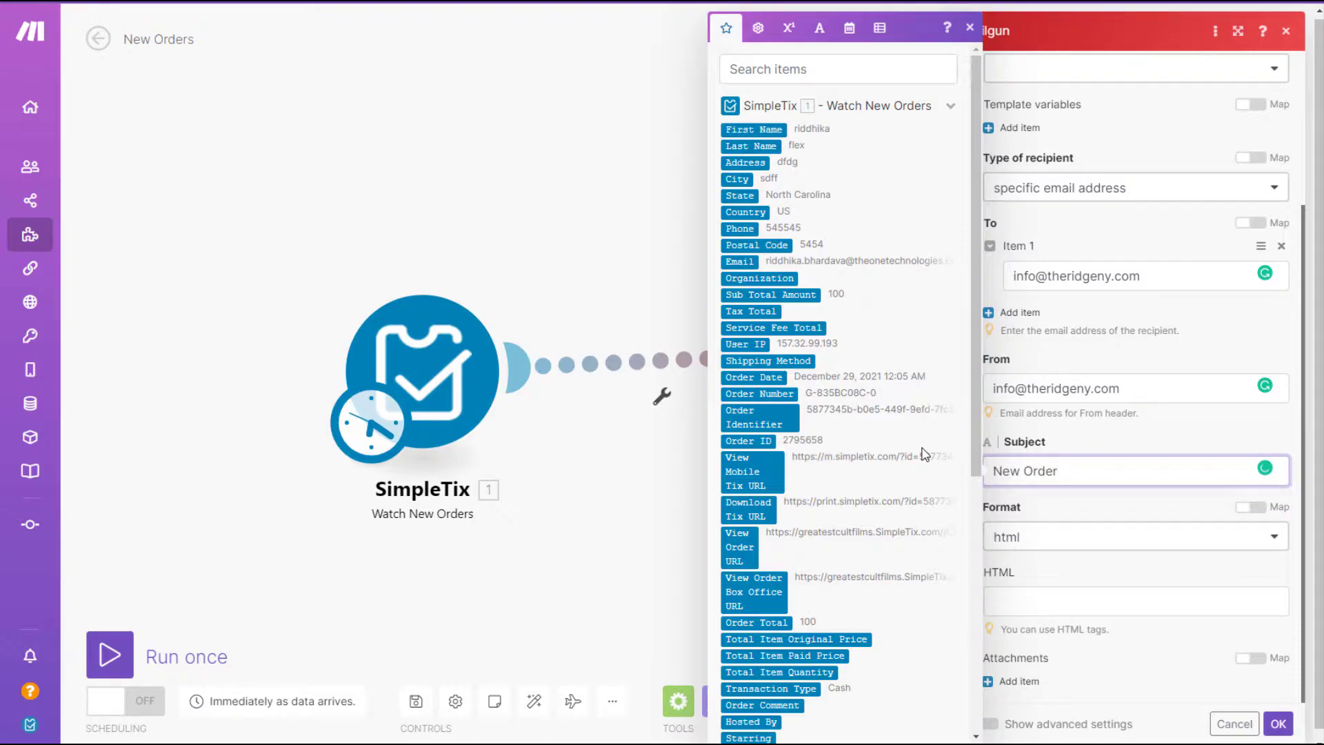
click(767, 394)
click(1075, 599)
click(1085, 571)
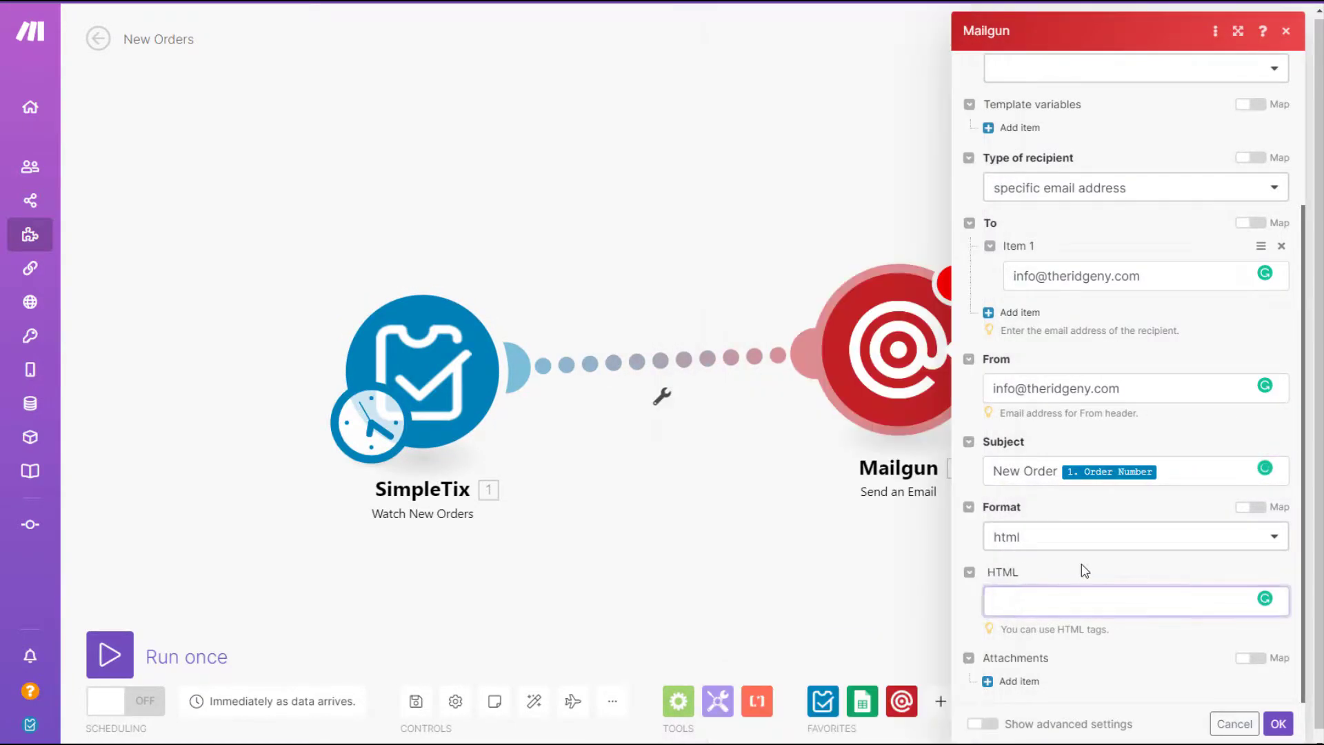
scroll(1085, 570, down, 1)
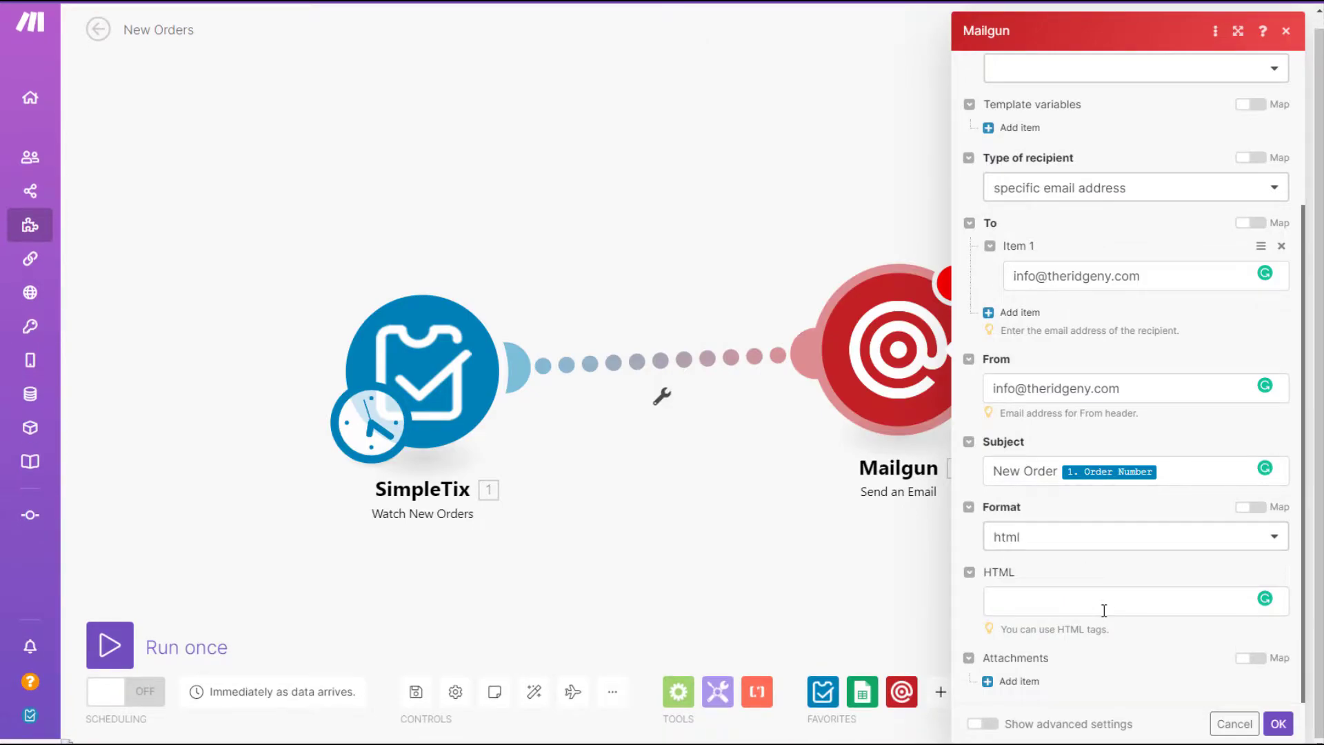
Start the HTML body with Event, First and Last Name, and Section, separated by <br> tags.
click(1080, 603)
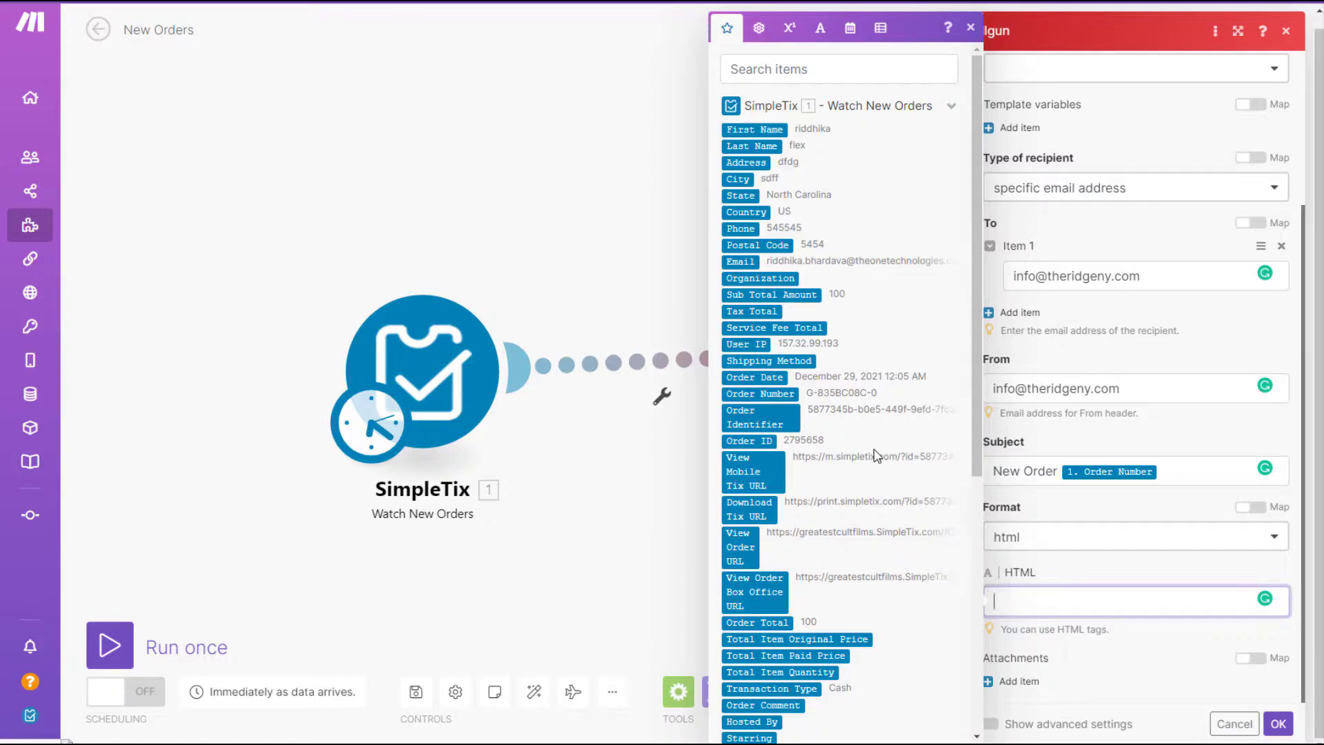
scroll(849, 492, down, 6)
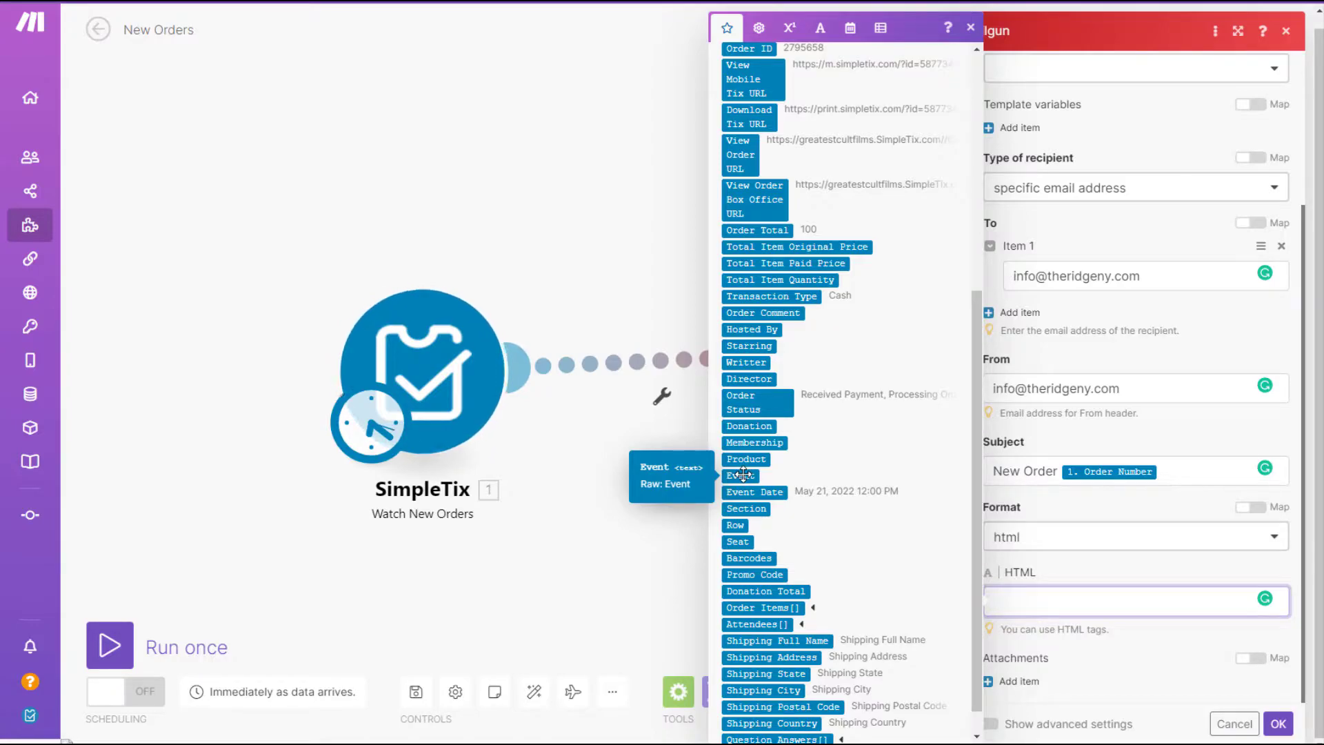
click(743, 474)
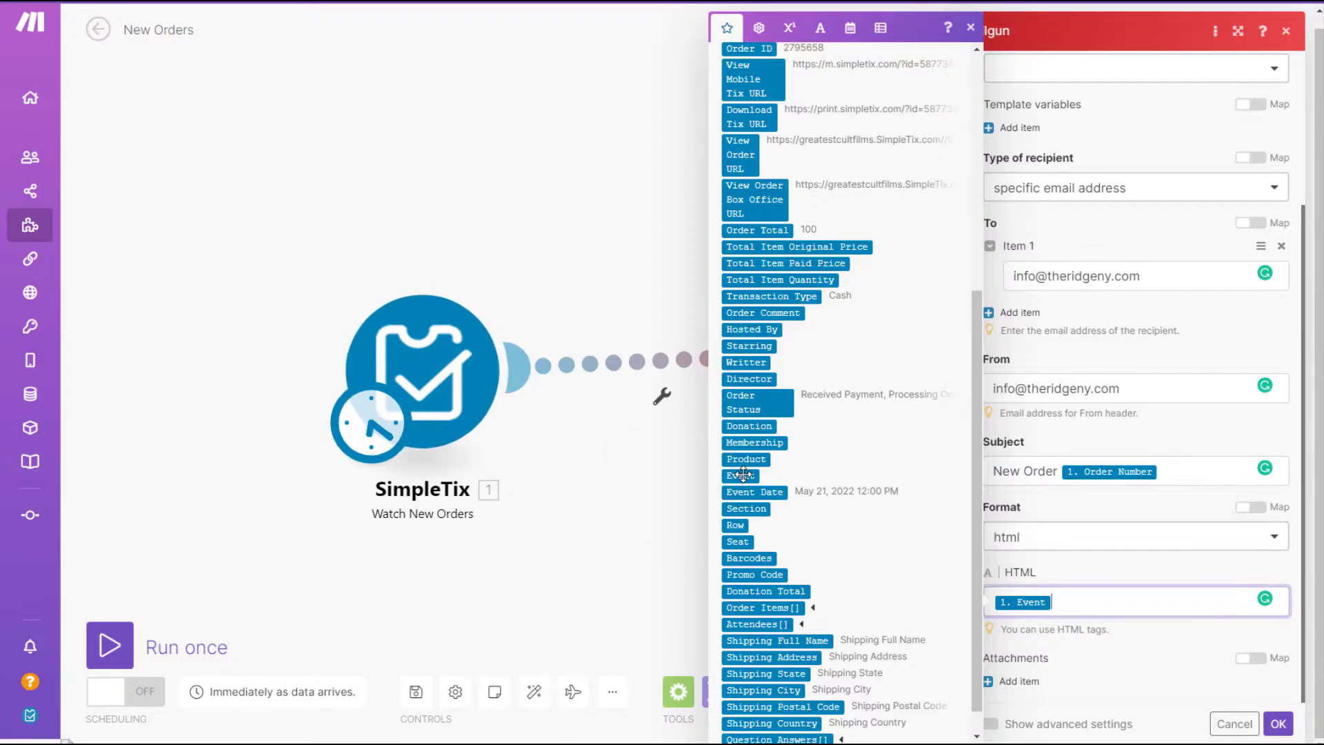
scroll(848, 225, up, 6)
text(<br>)
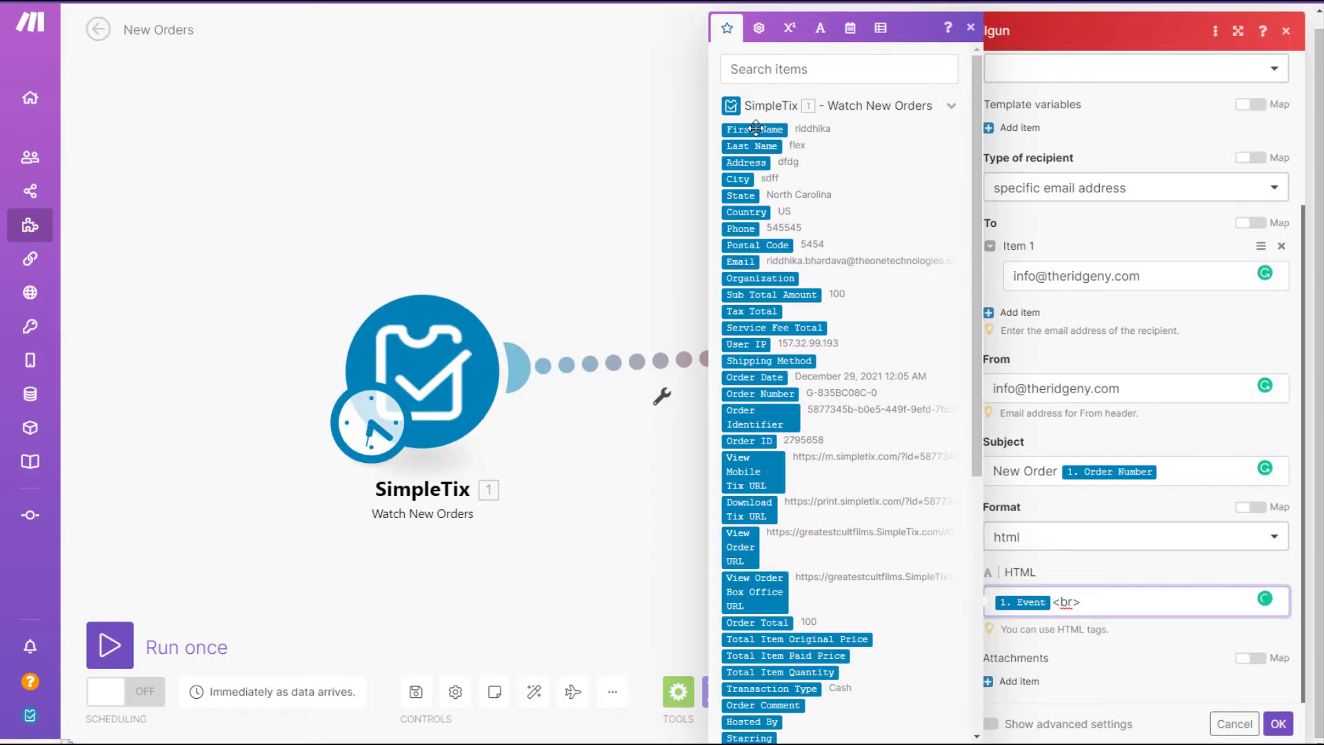
click(756, 128)
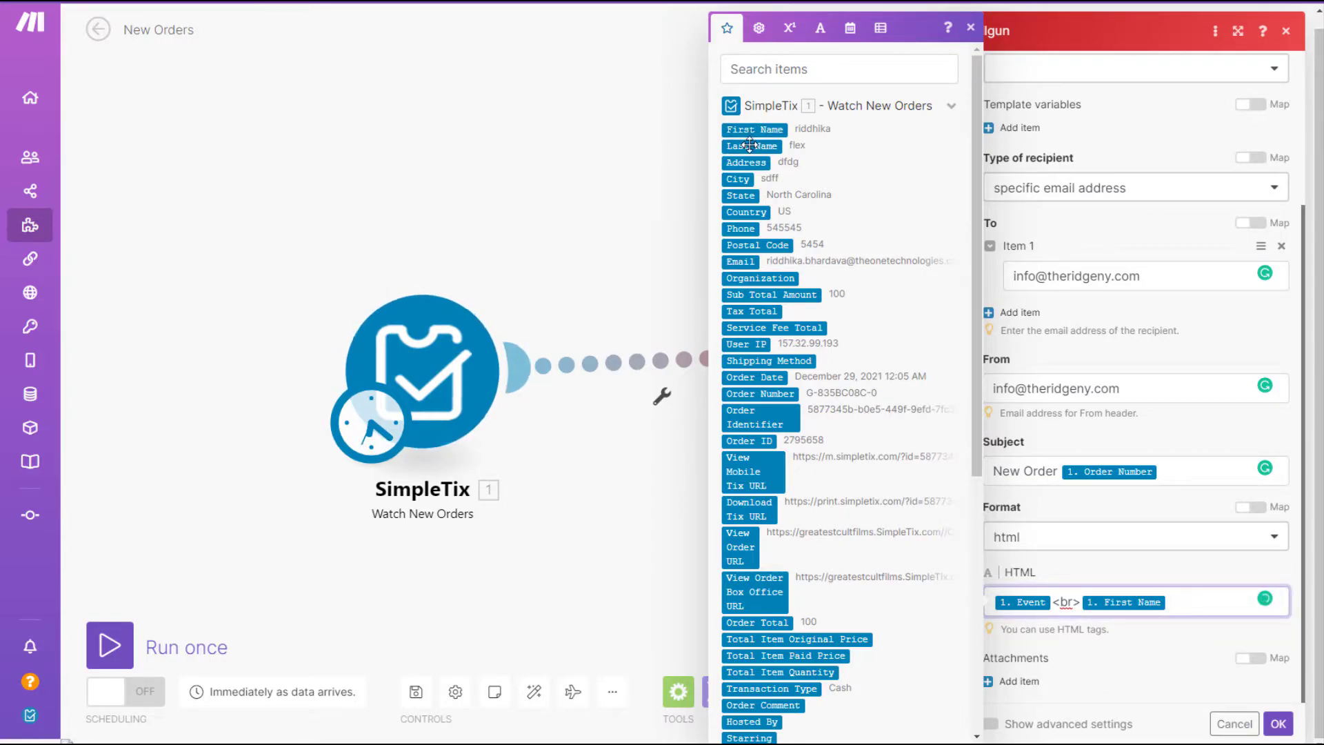
click(750, 145)
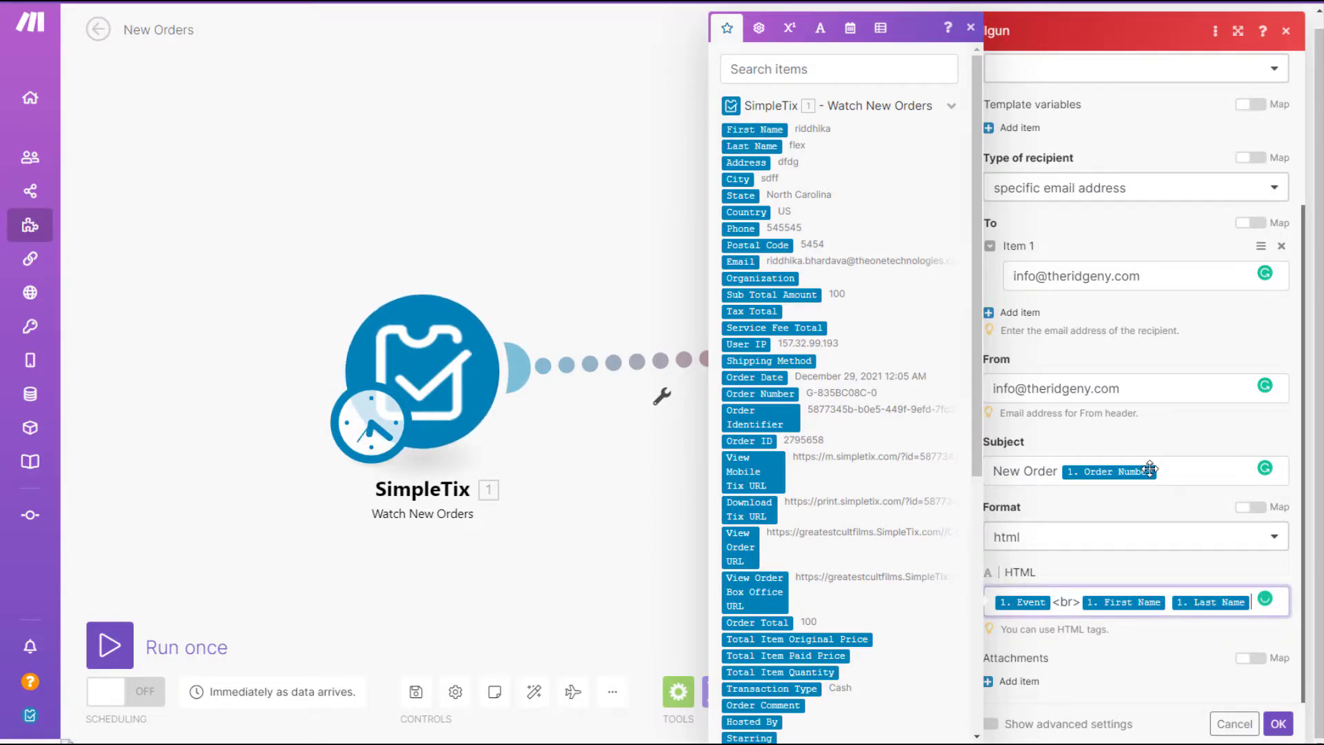
text(<br>)
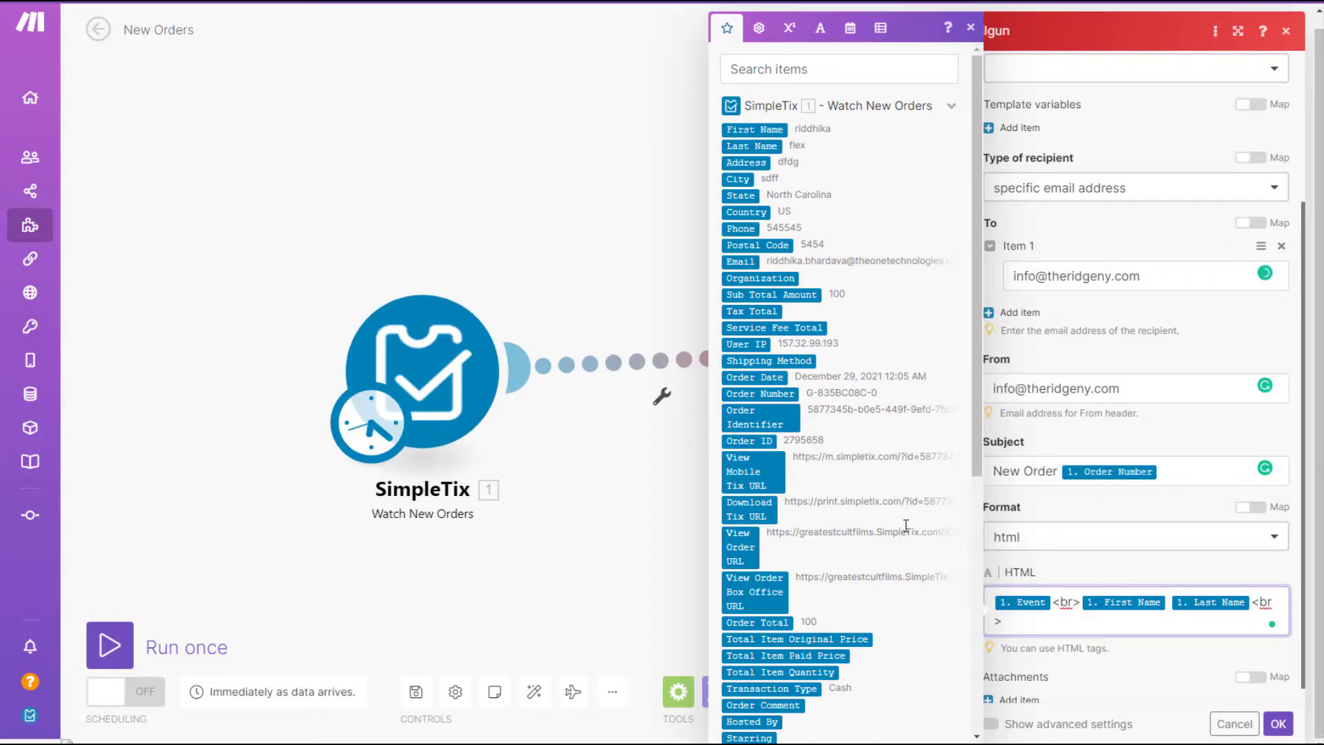
scroll(907, 531, down, 6)
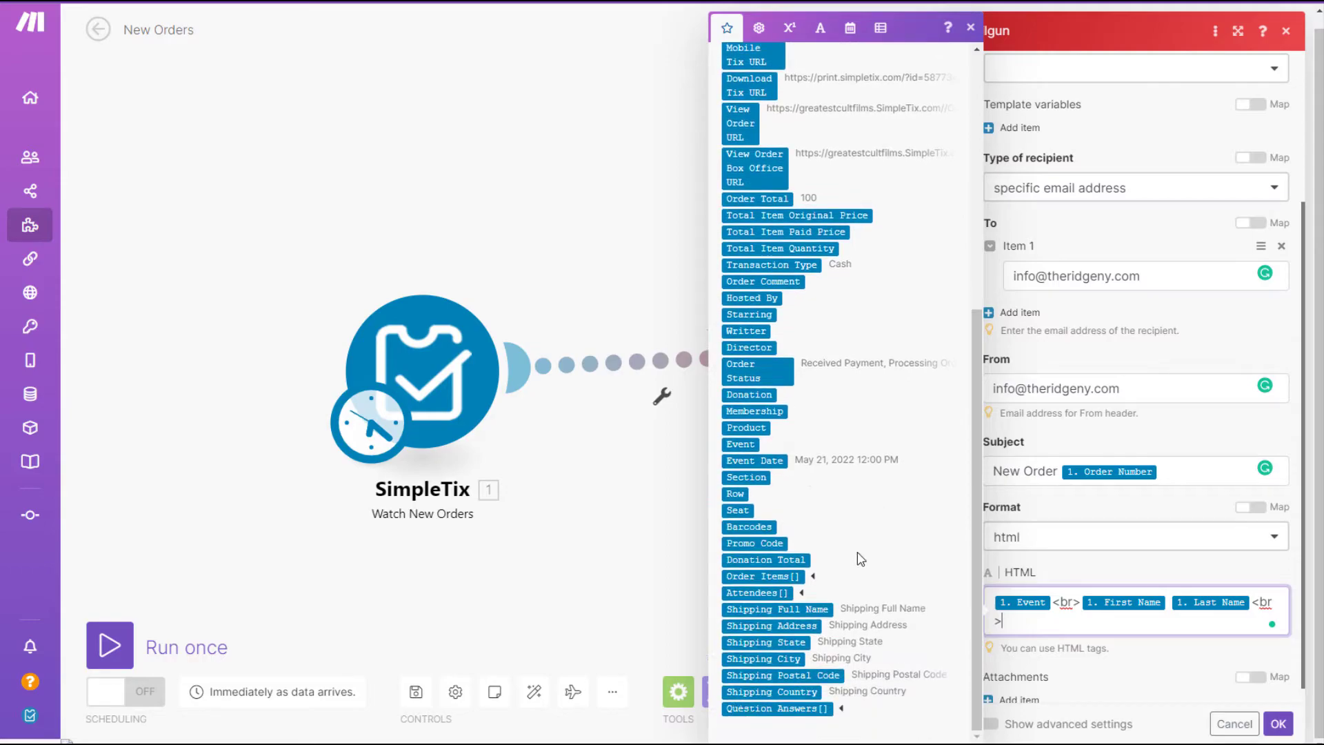
click(756, 482)
text(<)
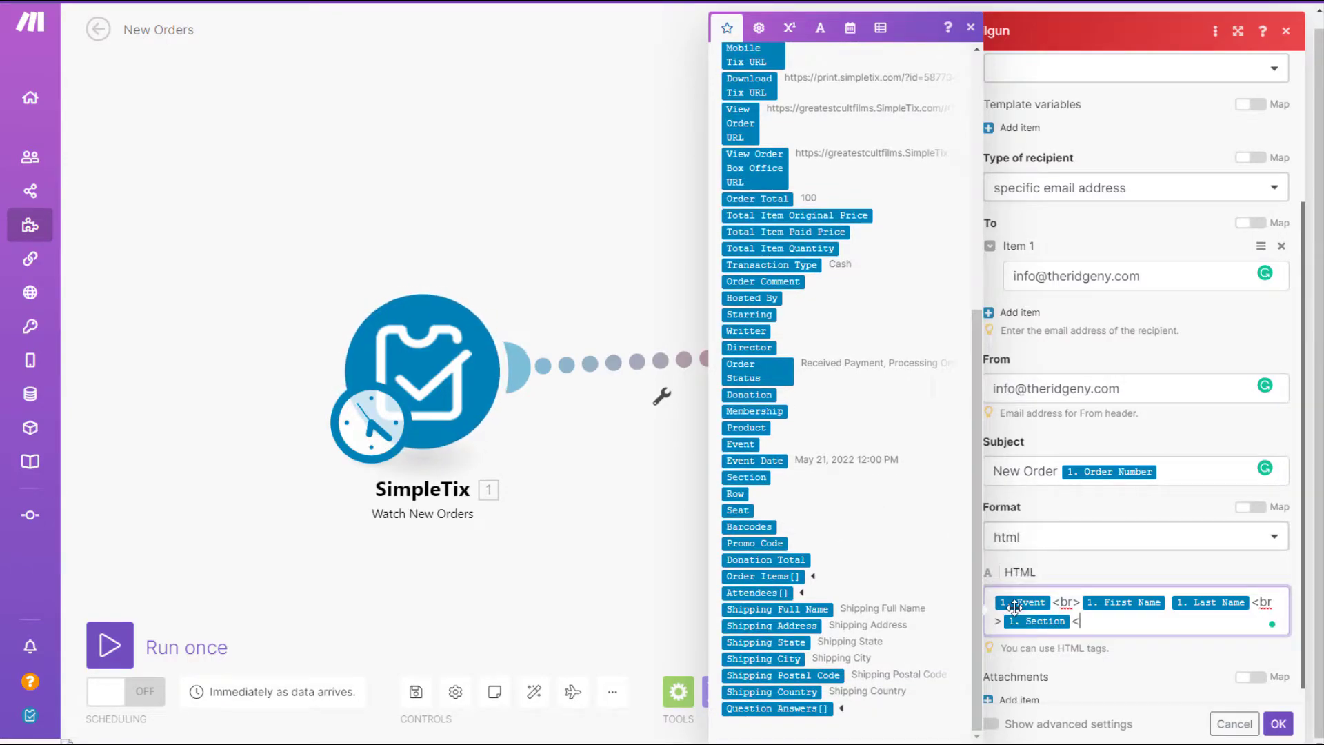
text(br>)
Append Total Item Quantity, Phone and Email to the body and confirm the Mailgun settings.
scroll(837, 520, up, 3)
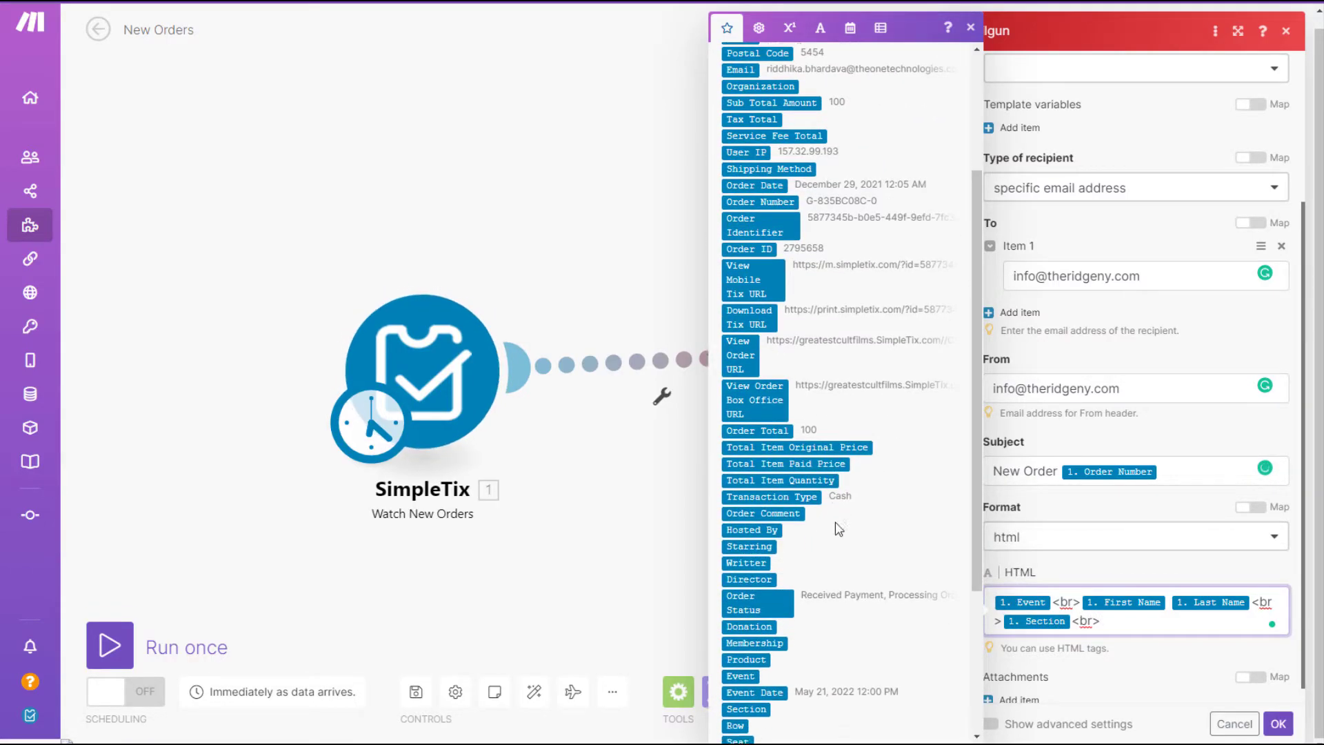
click(816, 459)
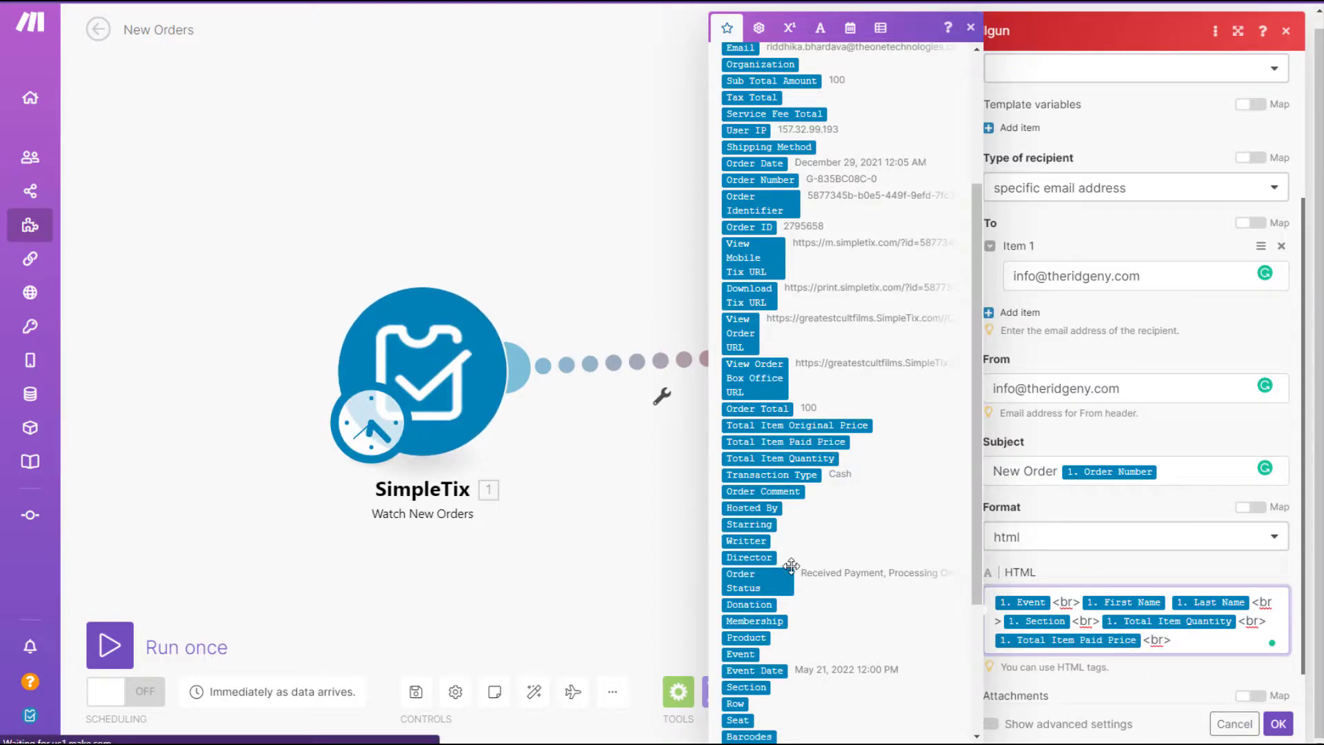
scroll(800, 255, up, 5)
click(740, 229)
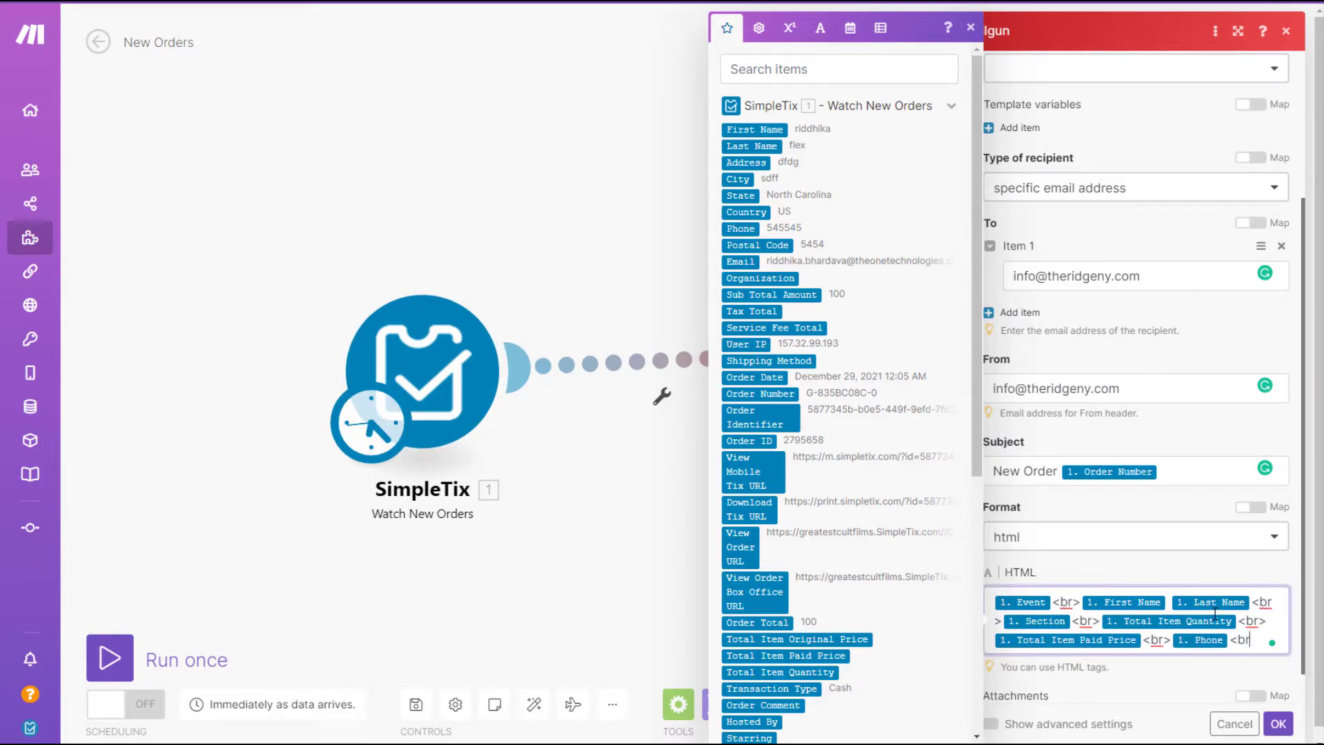
click(744, 261)
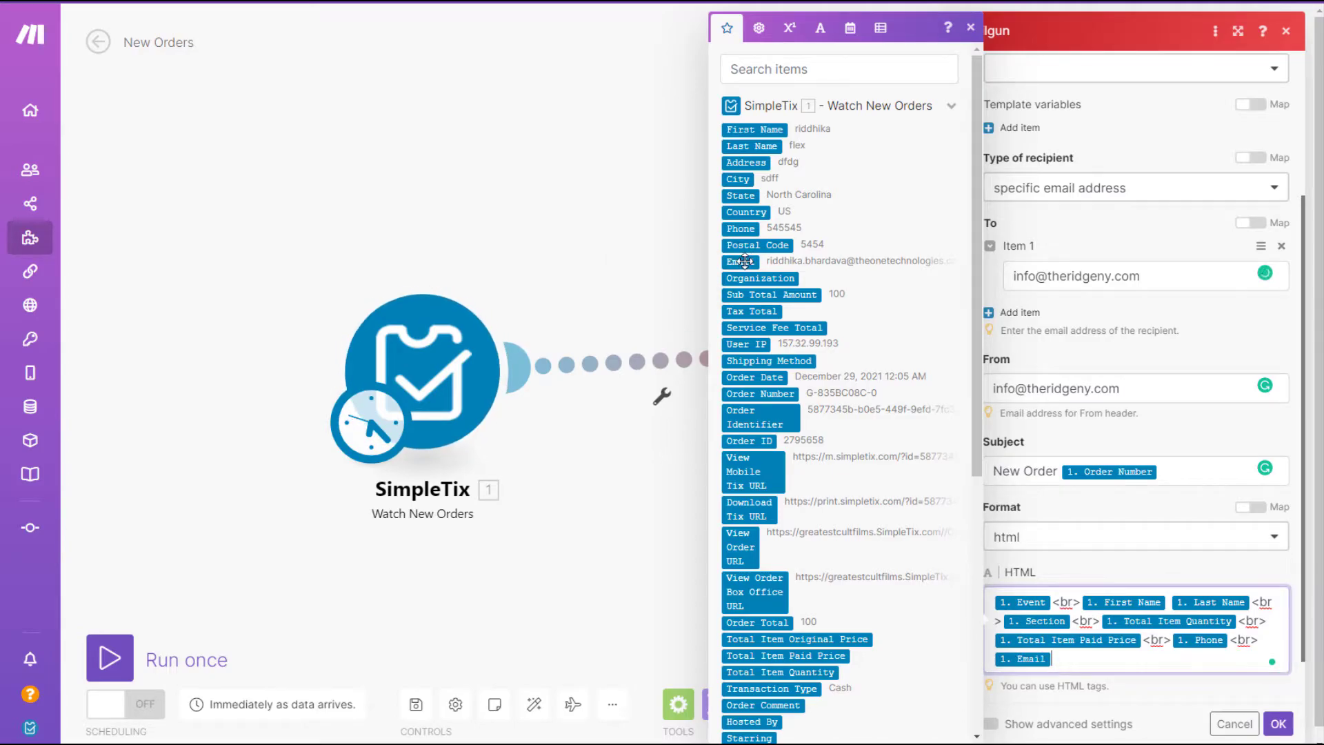
click(1167, 683)
scroll(1167, 683, down, 2)
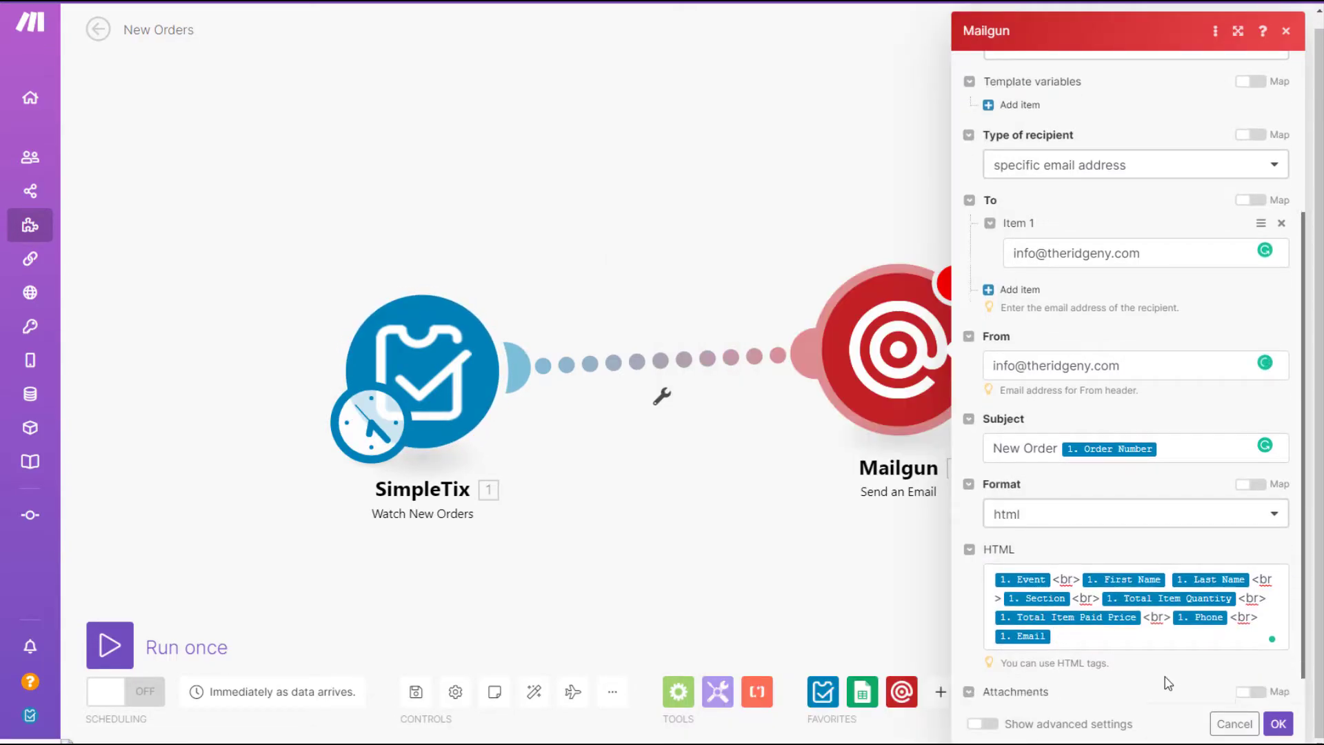
click(1277, 724)
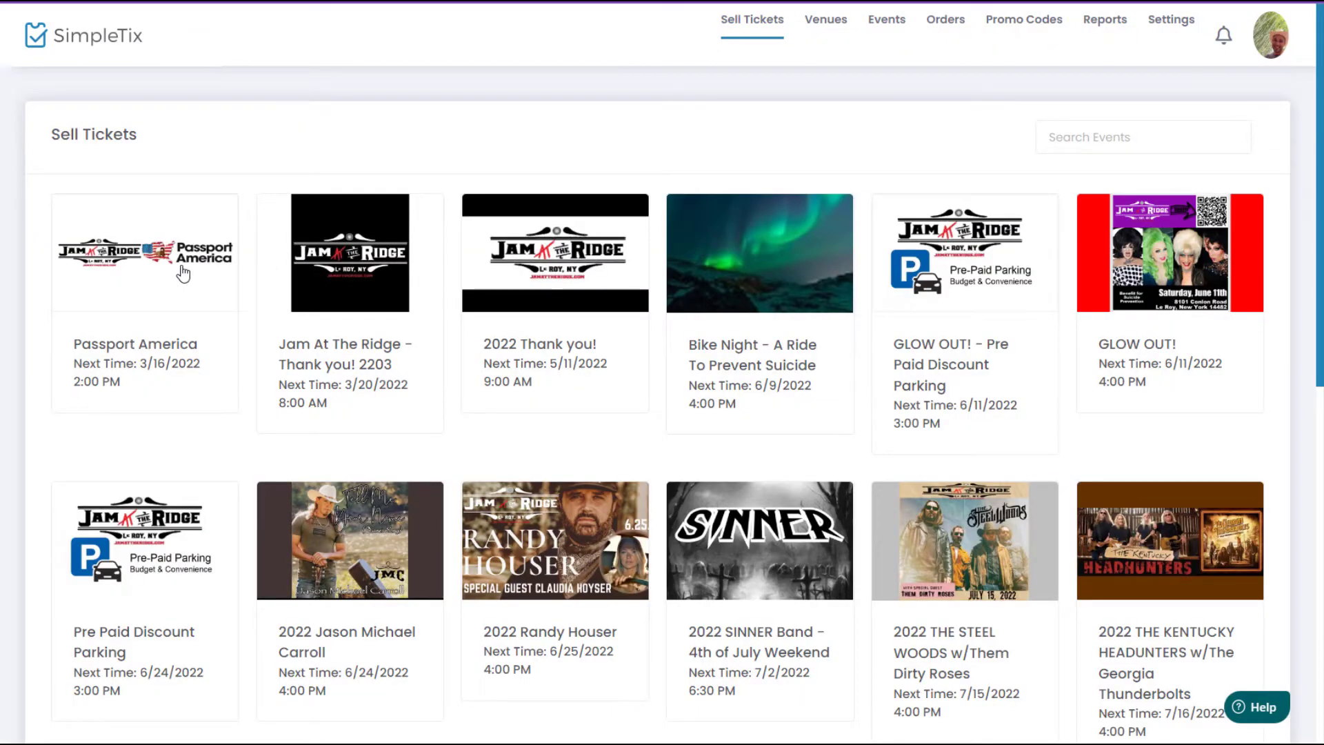
Select 1 Full Hookup 50amp ticket for Passport America and continue to checkout.
click(183, 274)
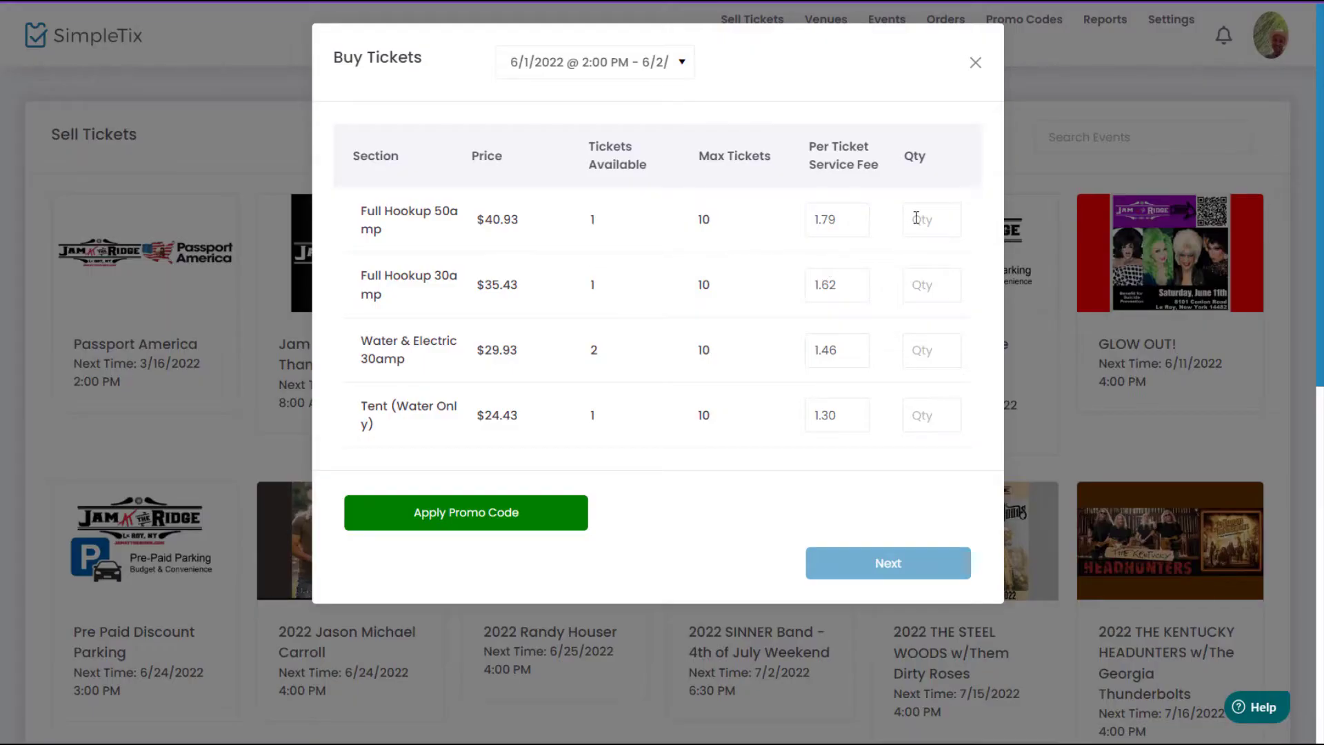
click(916, 218)
text(1)
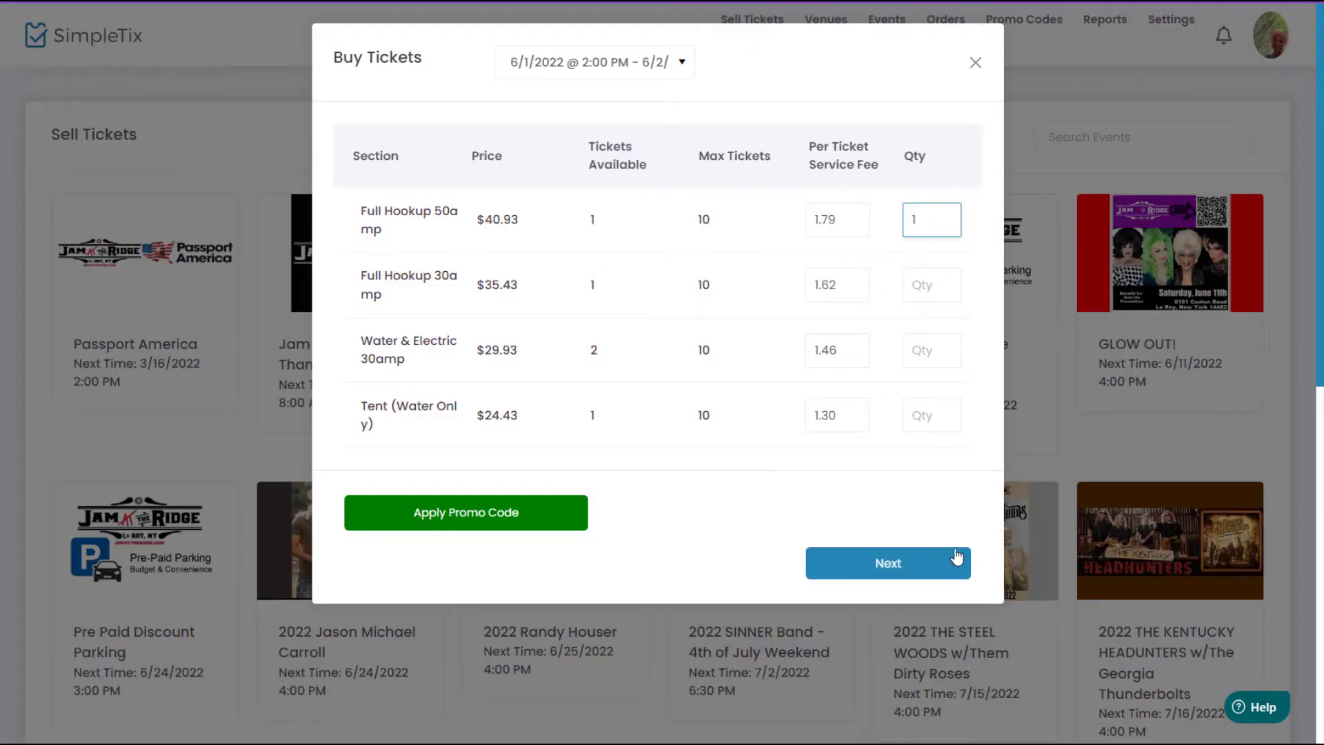
click(925, 561)
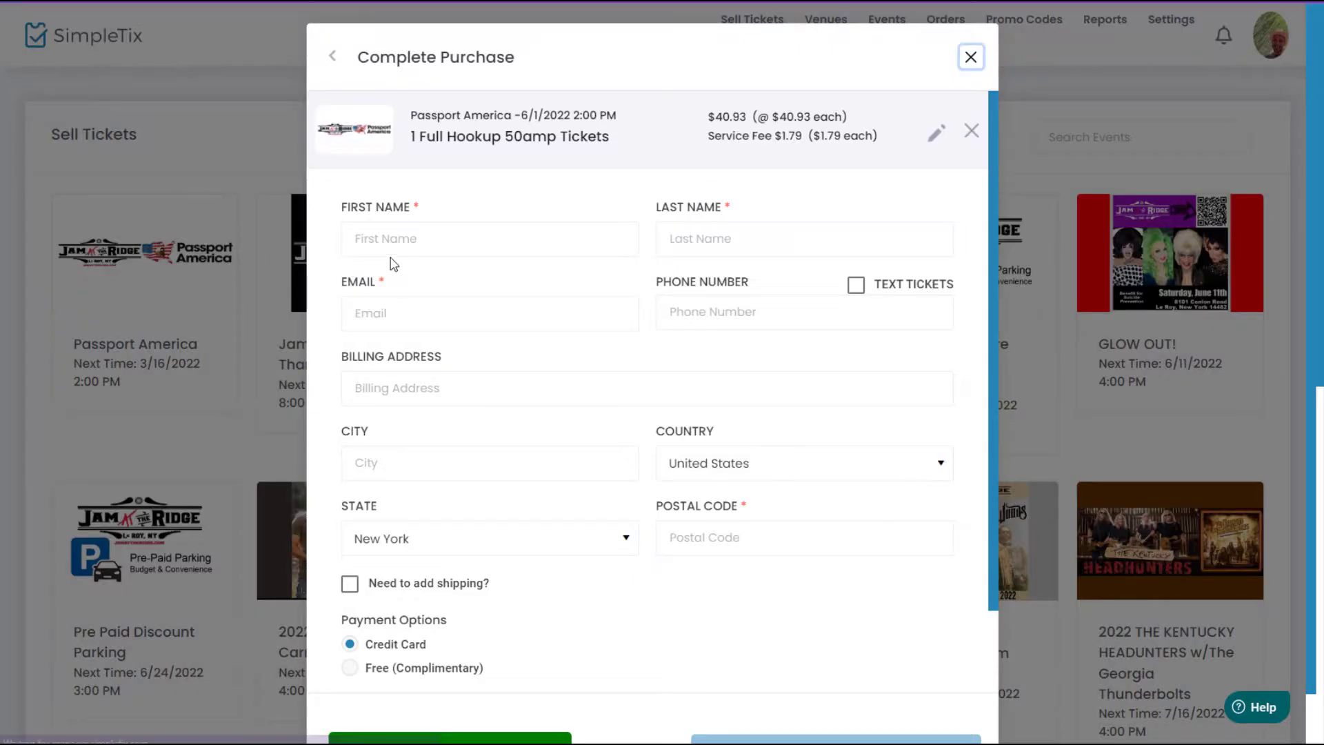
Fill in the buyer's details from autofill, choose Free (Complimentary), and submit the purchase.
click(416, 252)
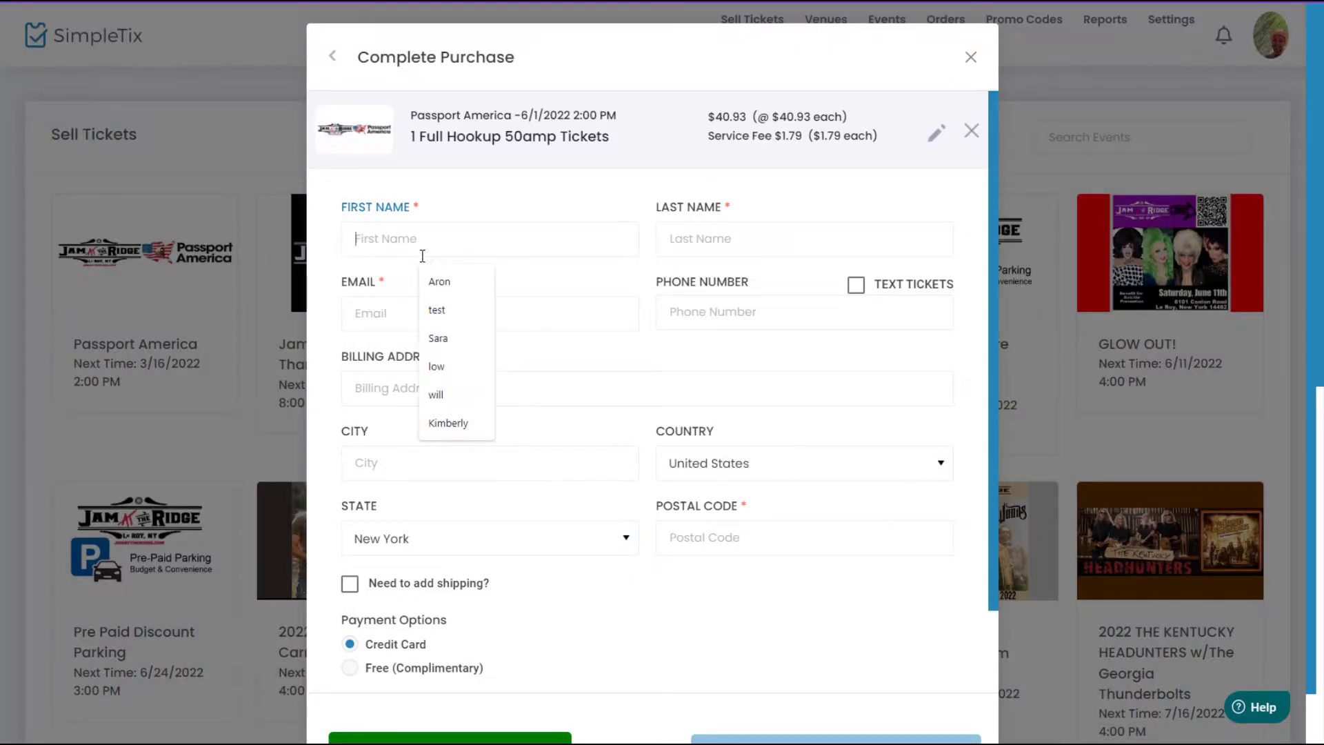
click(434, 281)
click(680, 238)
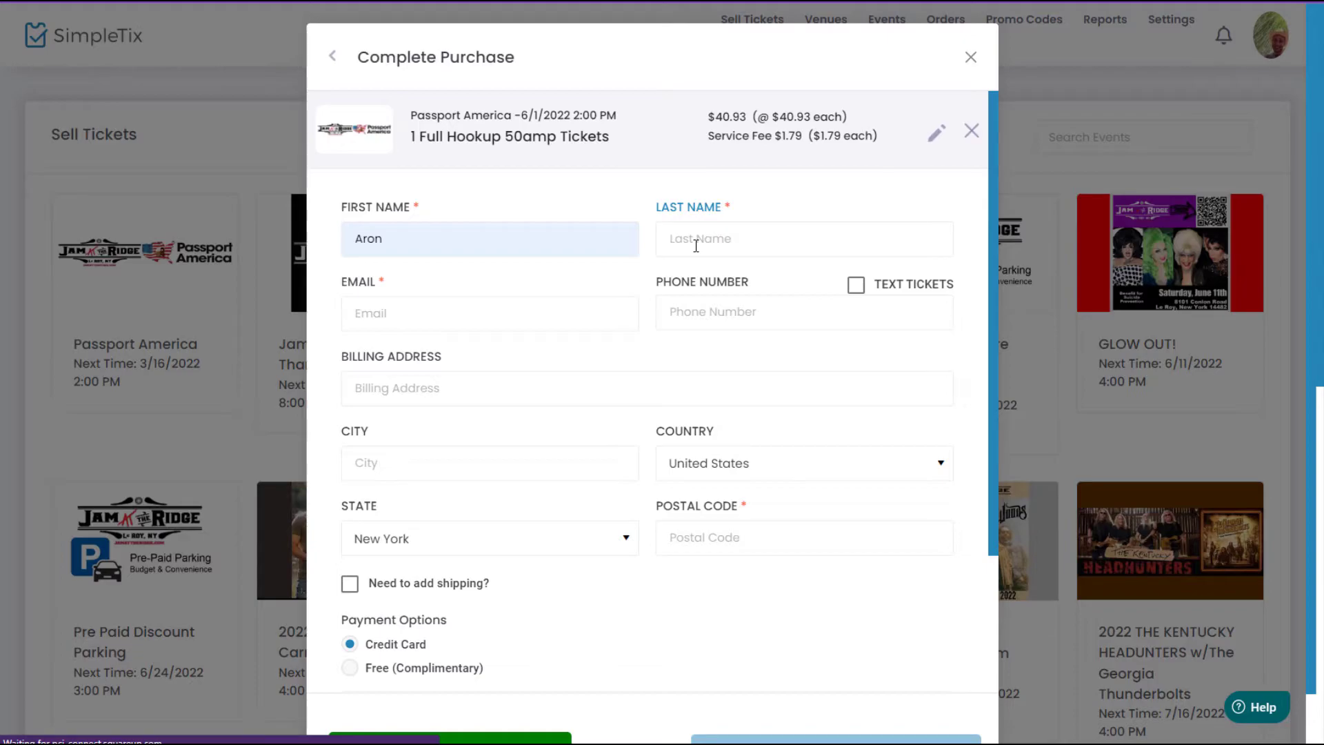
text(Test)
click(542, 323)
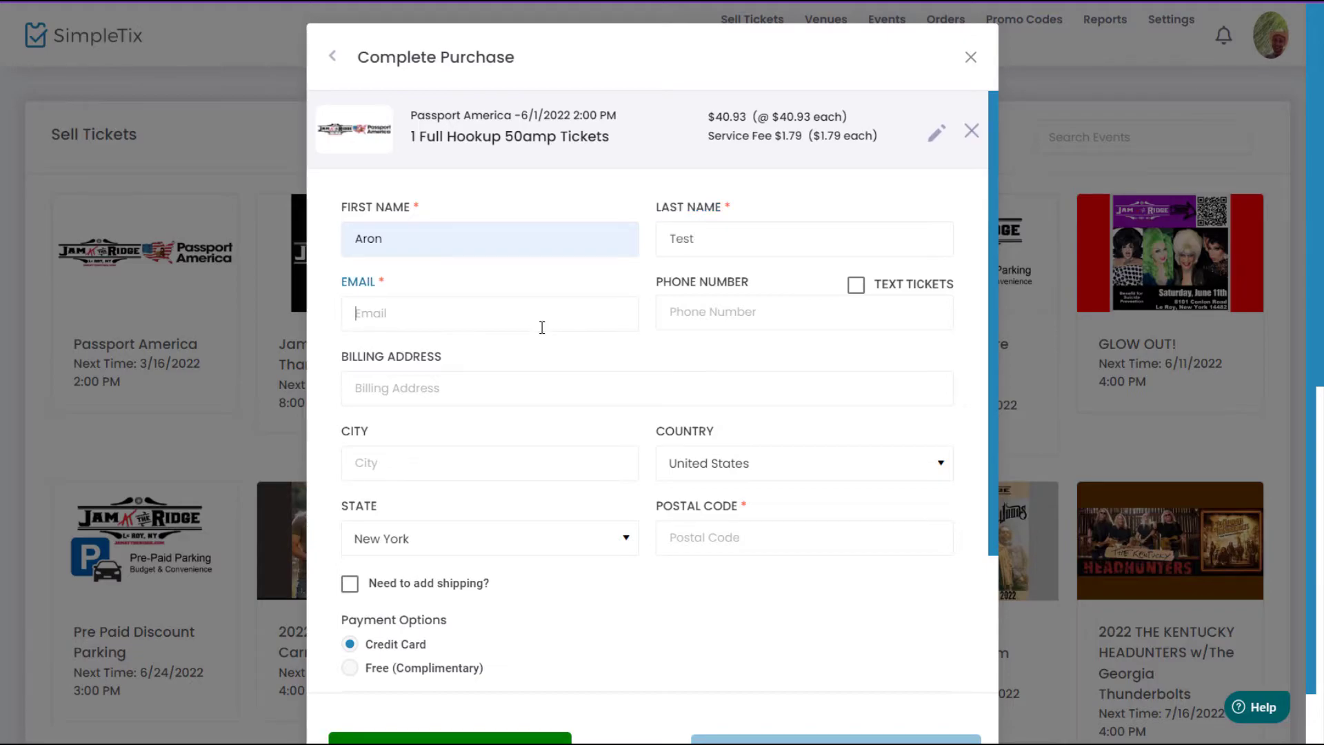
click(720, 321)
scroll(624, 458, down, 3)
click(438, 496)
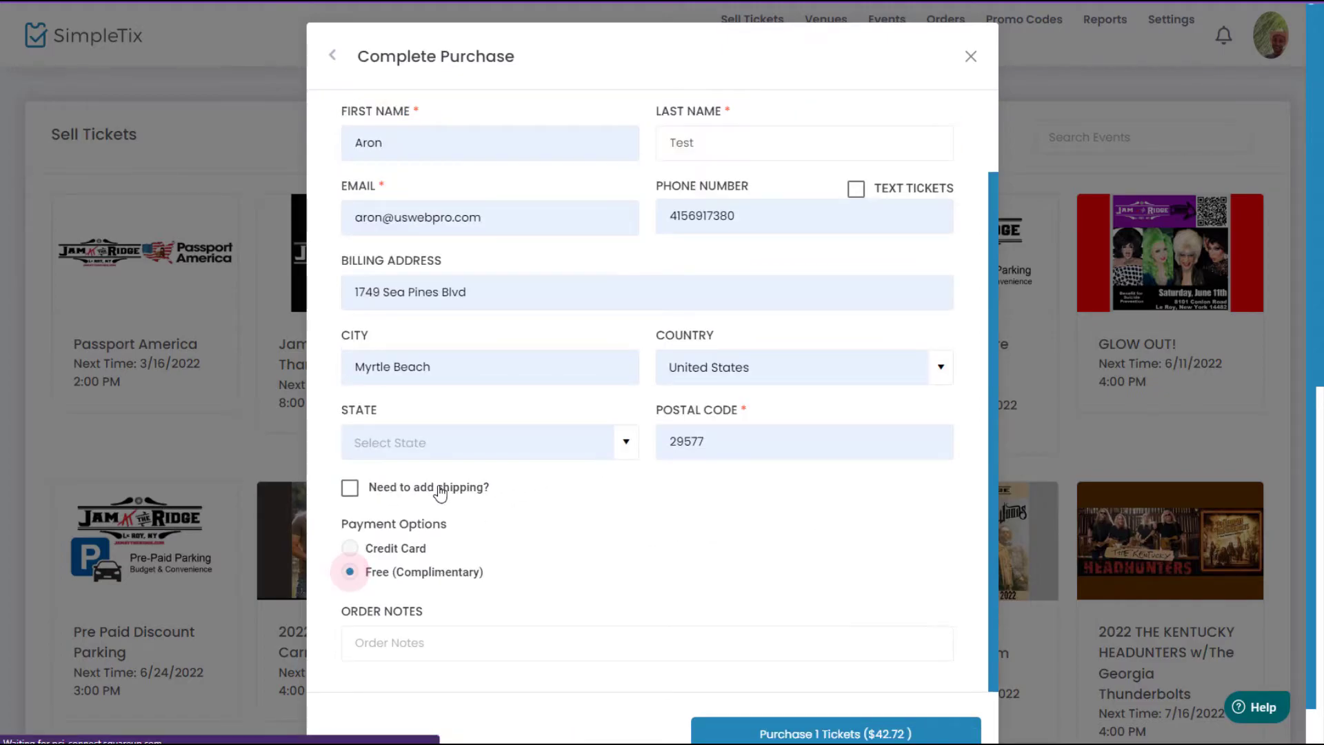
click(799, 735)
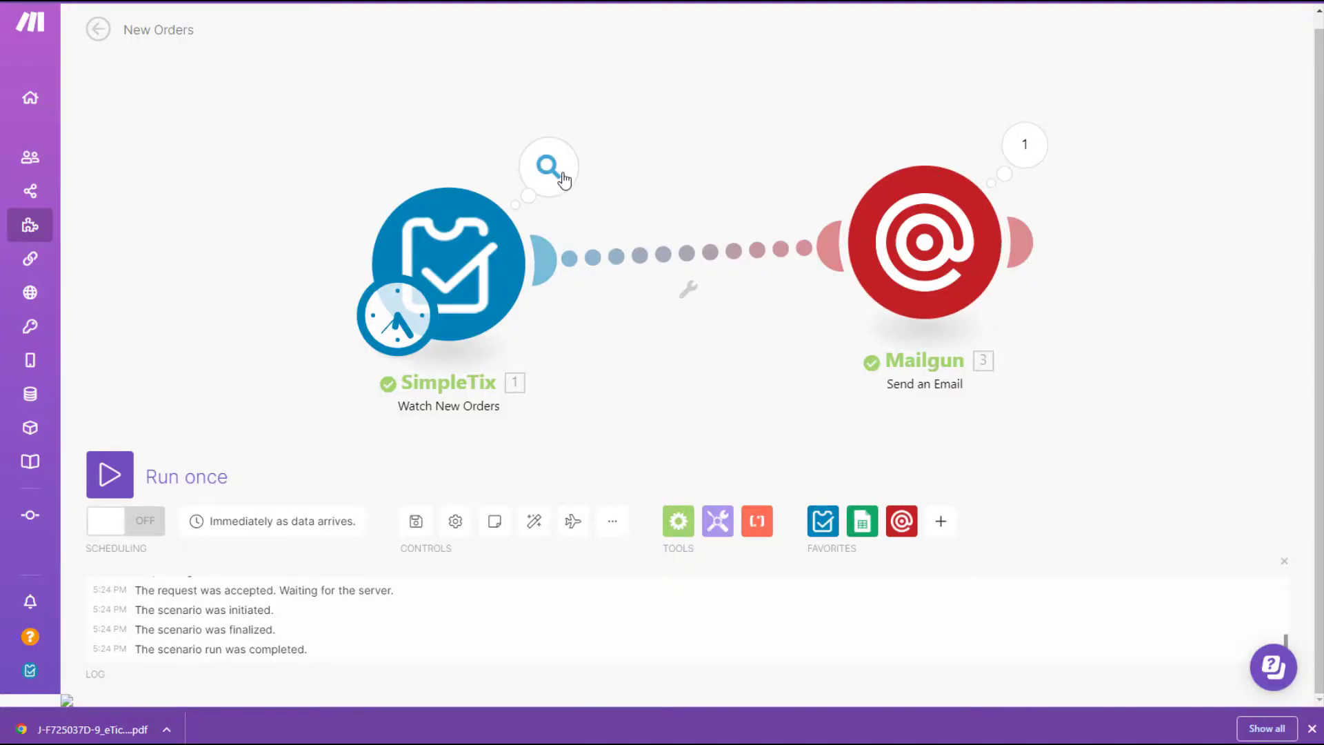
Inspect the order bundle SimpleTix received, then check the Mailgun module's queued-email output.
click(549, 167)
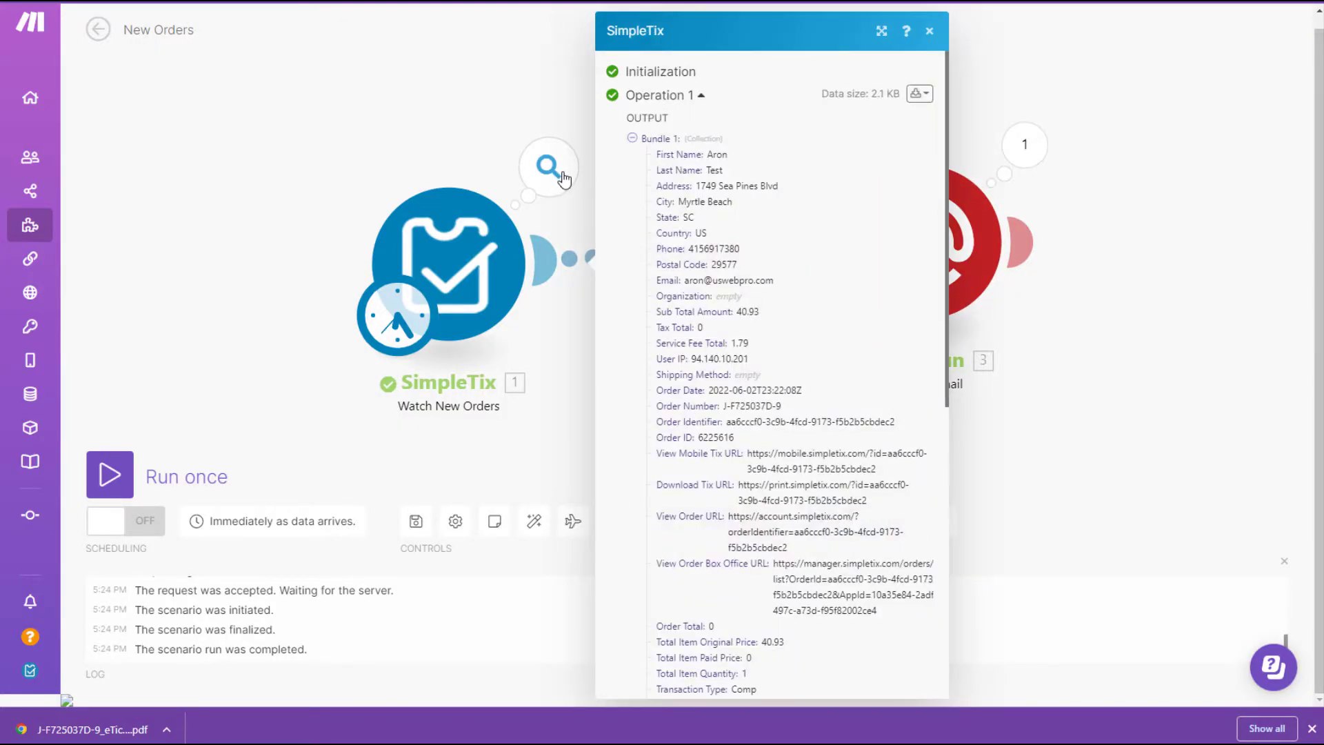
scroll(727, 288, down, 8)
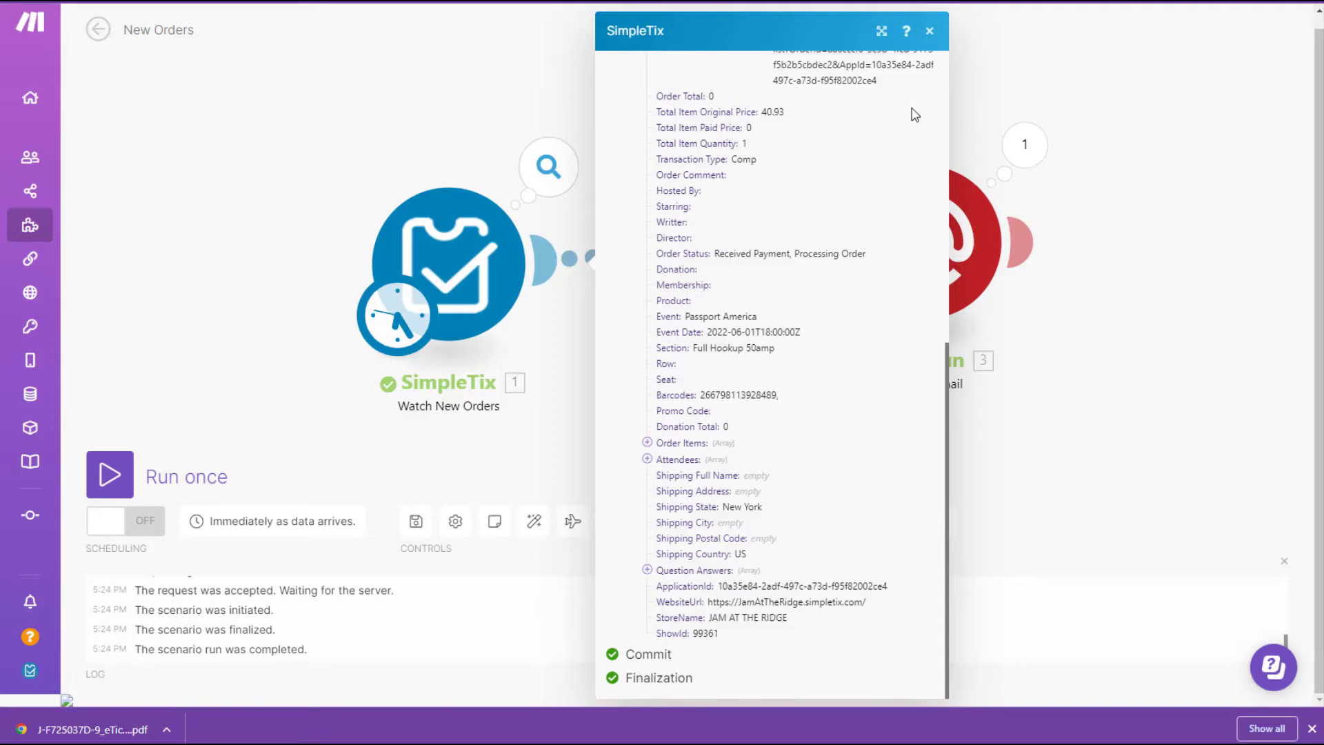
scroll(914, 114, up, 2)
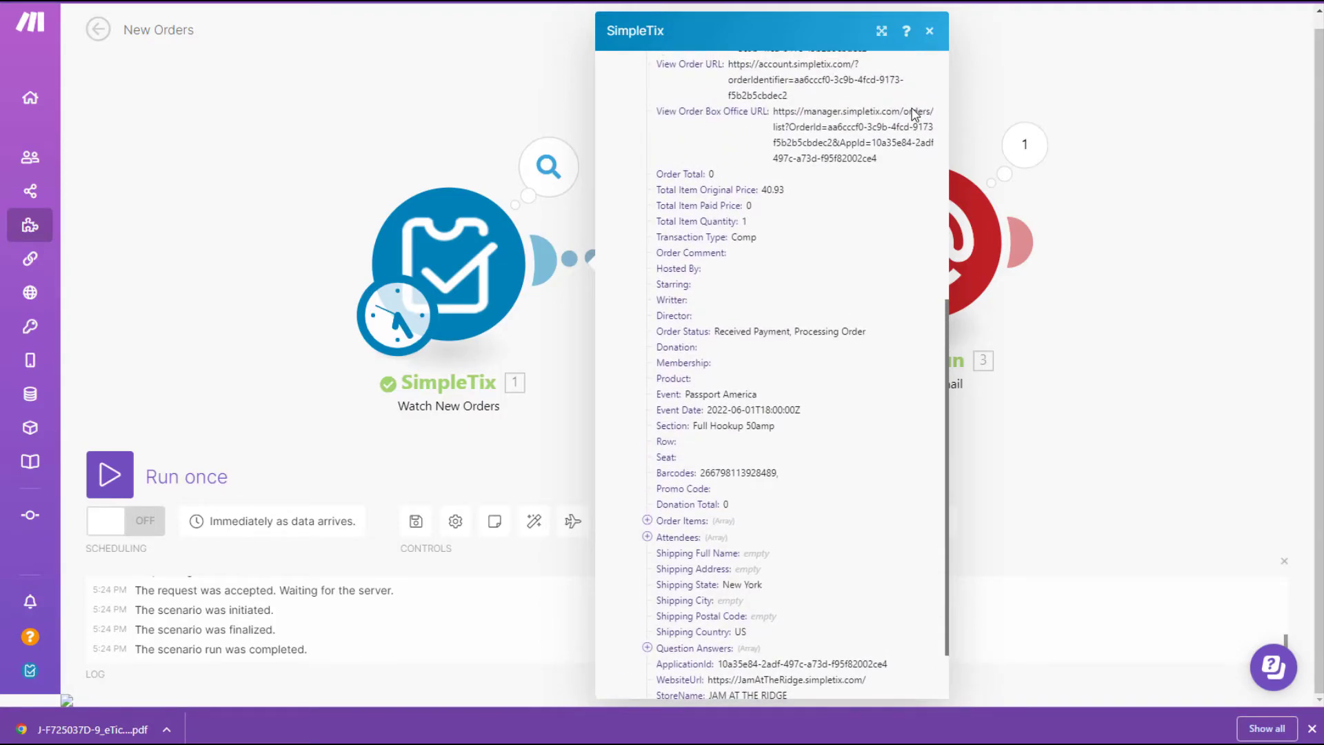
scroll(913, 108, up, 2)
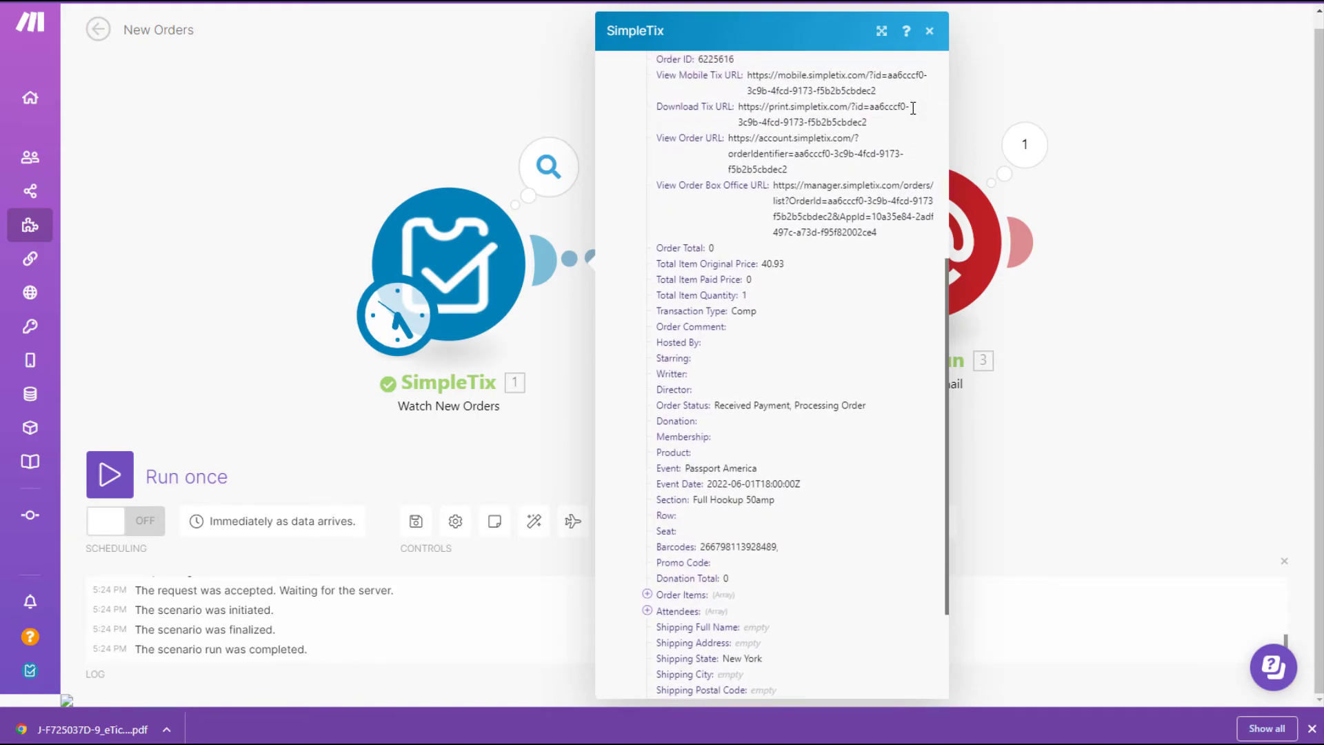
scroll(857, 98, up, 6)
scroll(857, 103, down, 8)
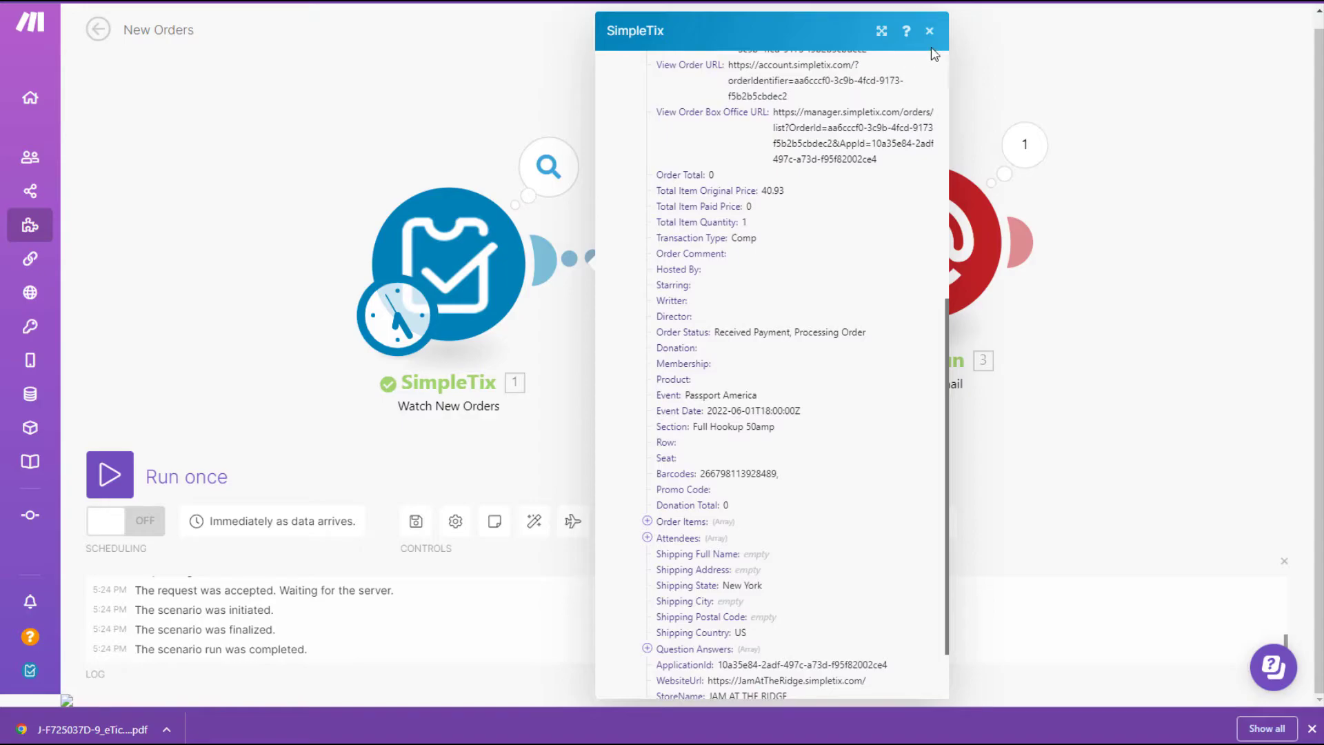
click(930, 31)
click(1023, 146)
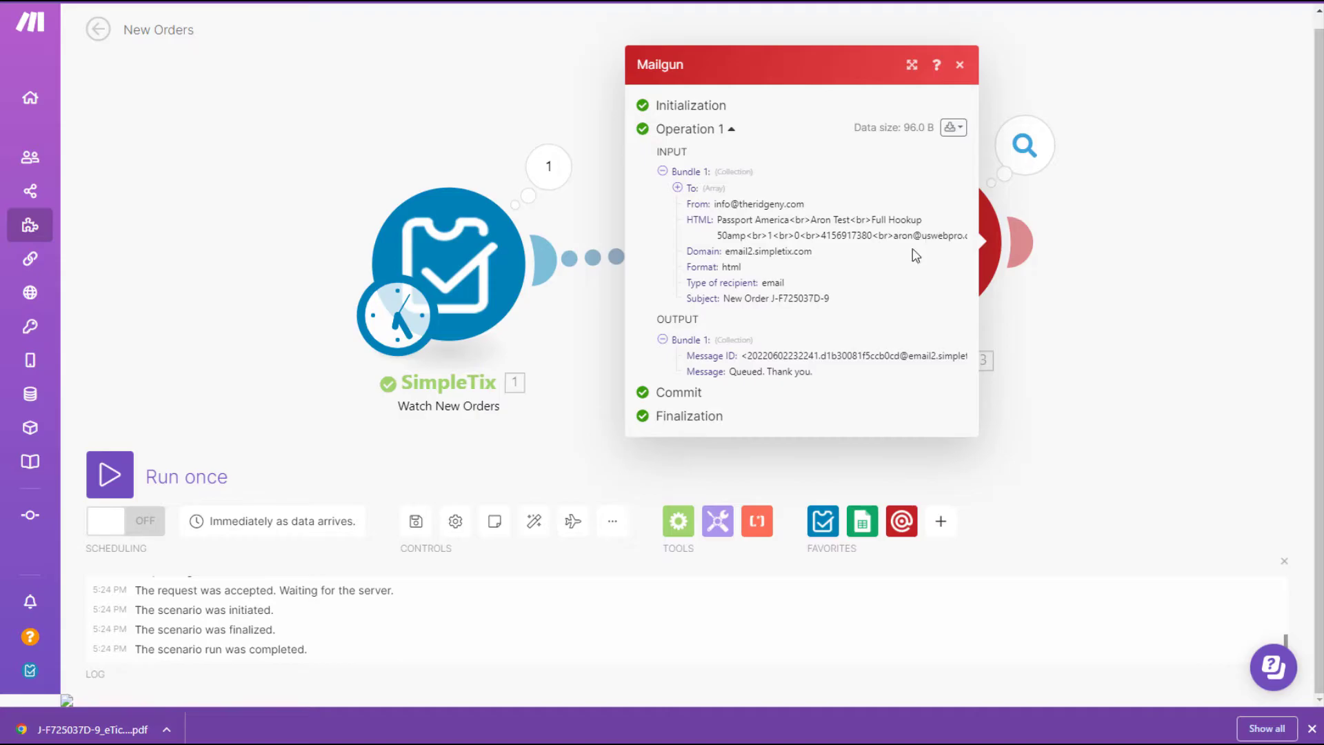
Confirm in Mailgun's email2.simpletix.com sending logs that the order email was delivered, then return to Make.
click(961, 66)
key(ctrl+Tab)
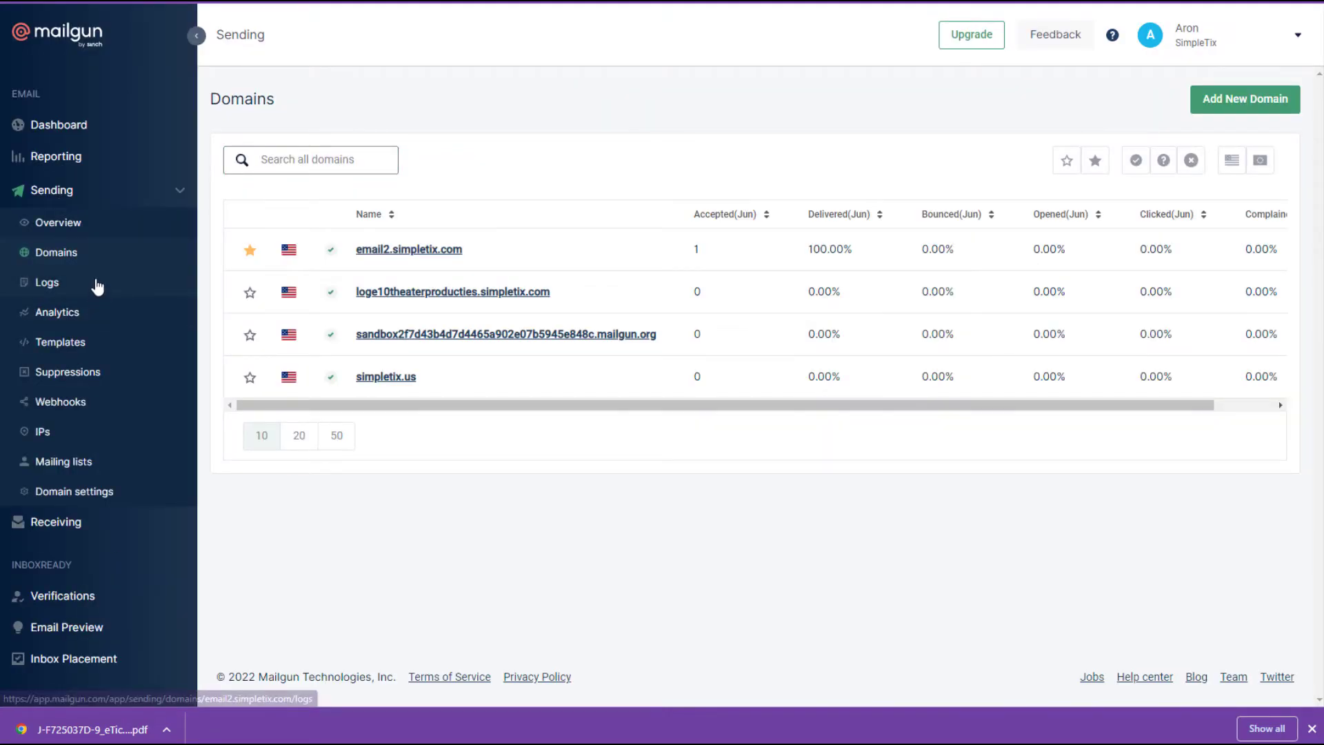
click(98, 286)
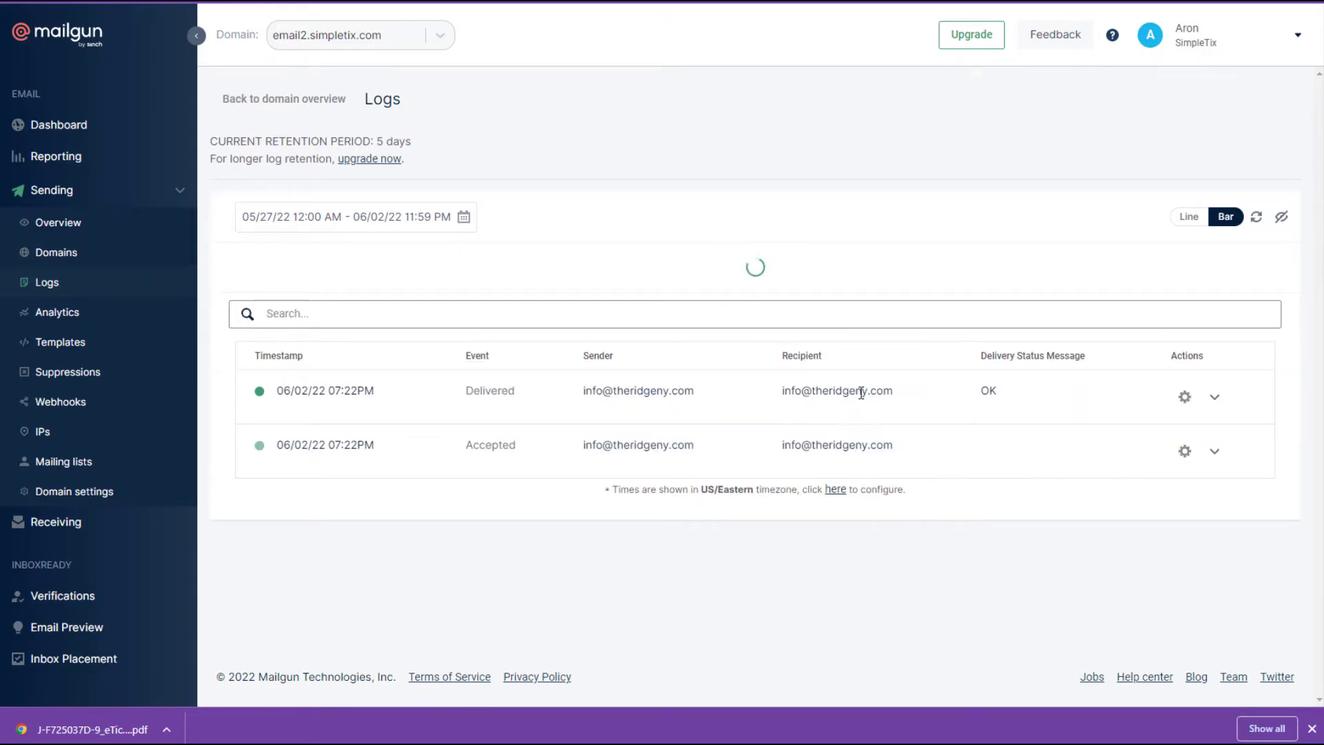
key(ctrl+shift+Tab)
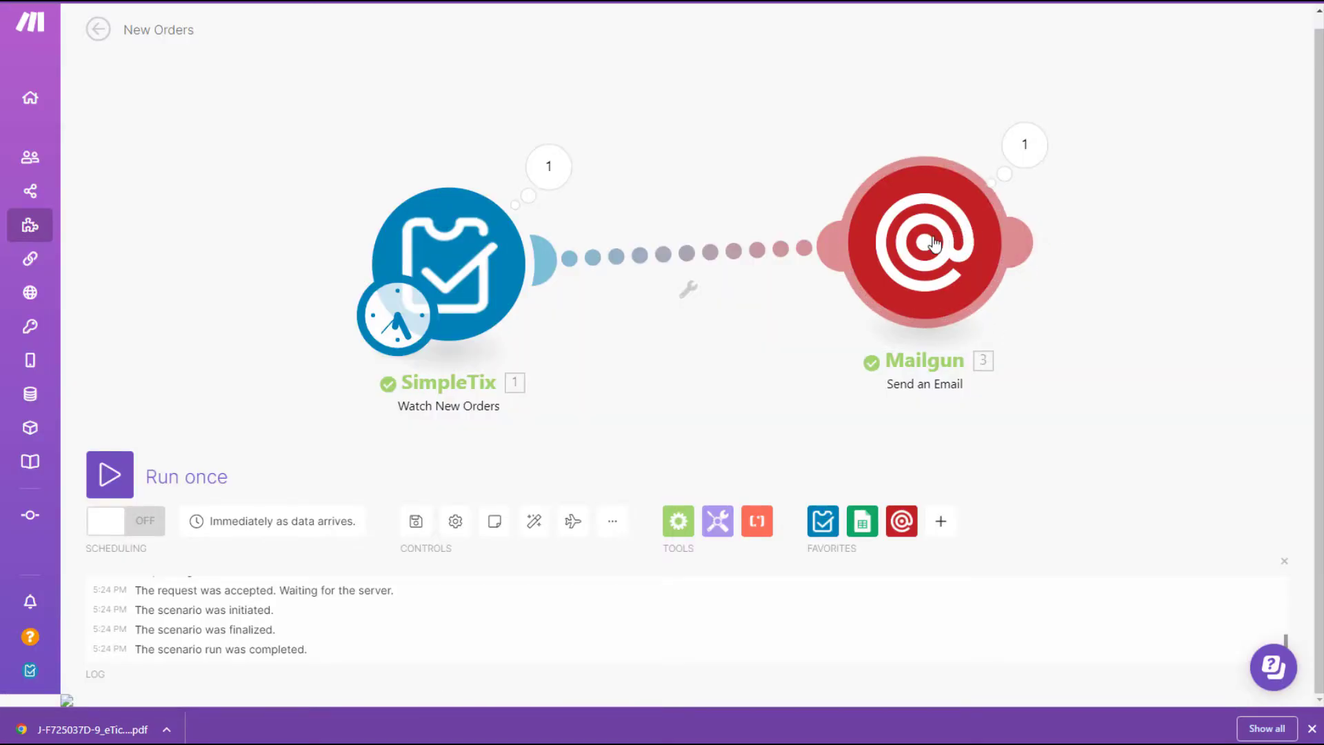
Add a second recipient's e-mail address under the first in the Mailgun module's To list.
click(935, 243)
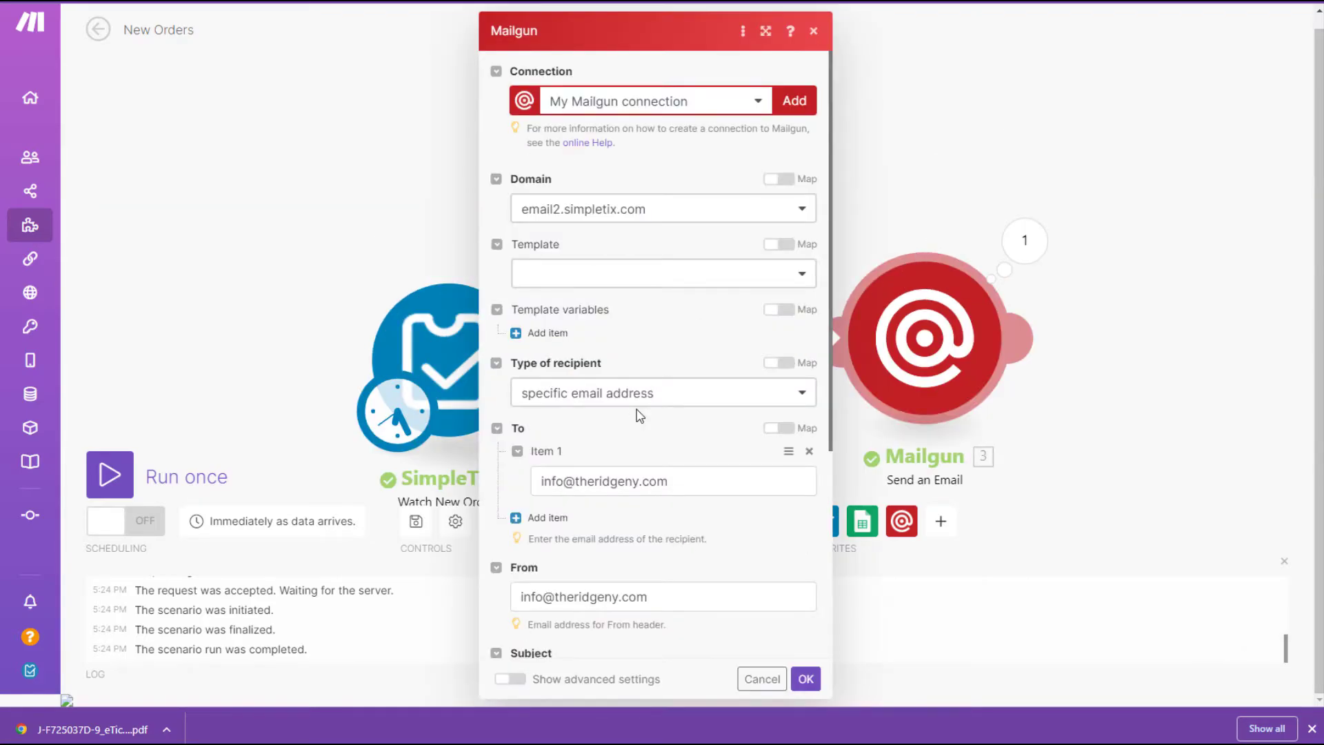
click(528, 518)
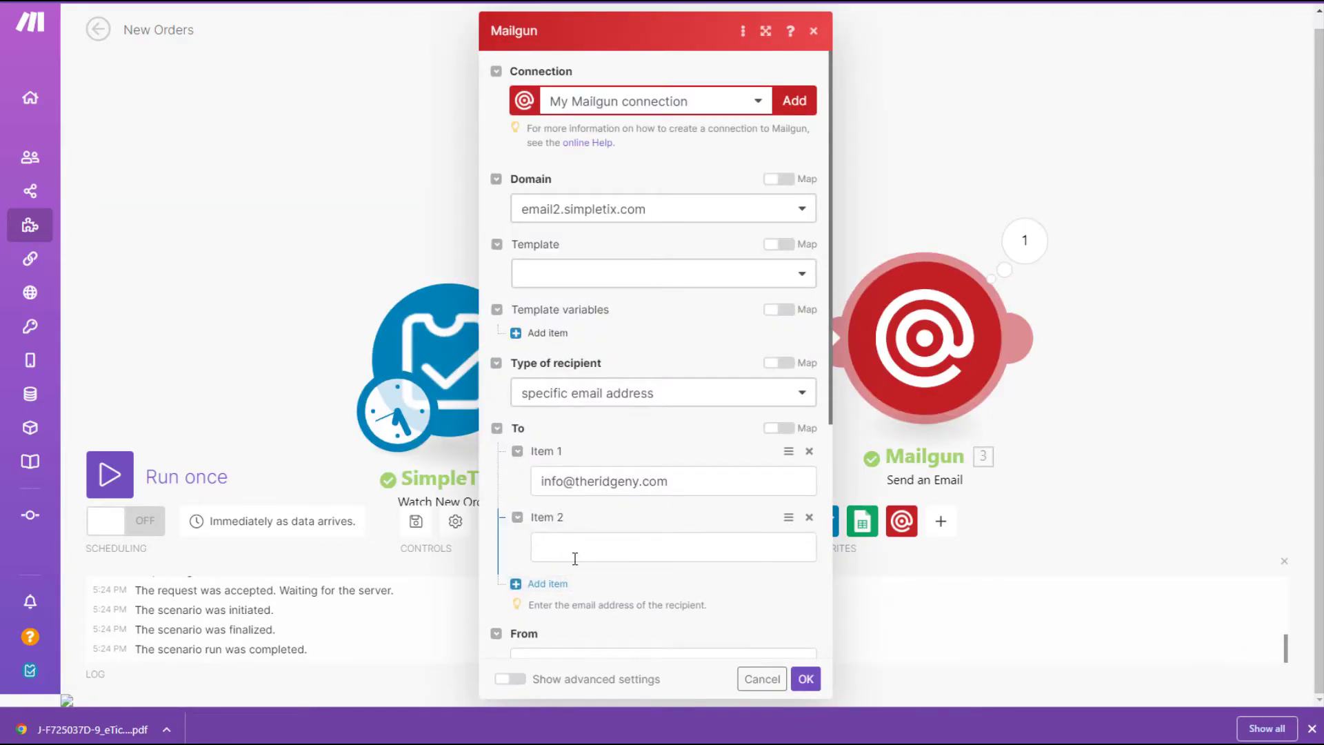
click(572, 549)
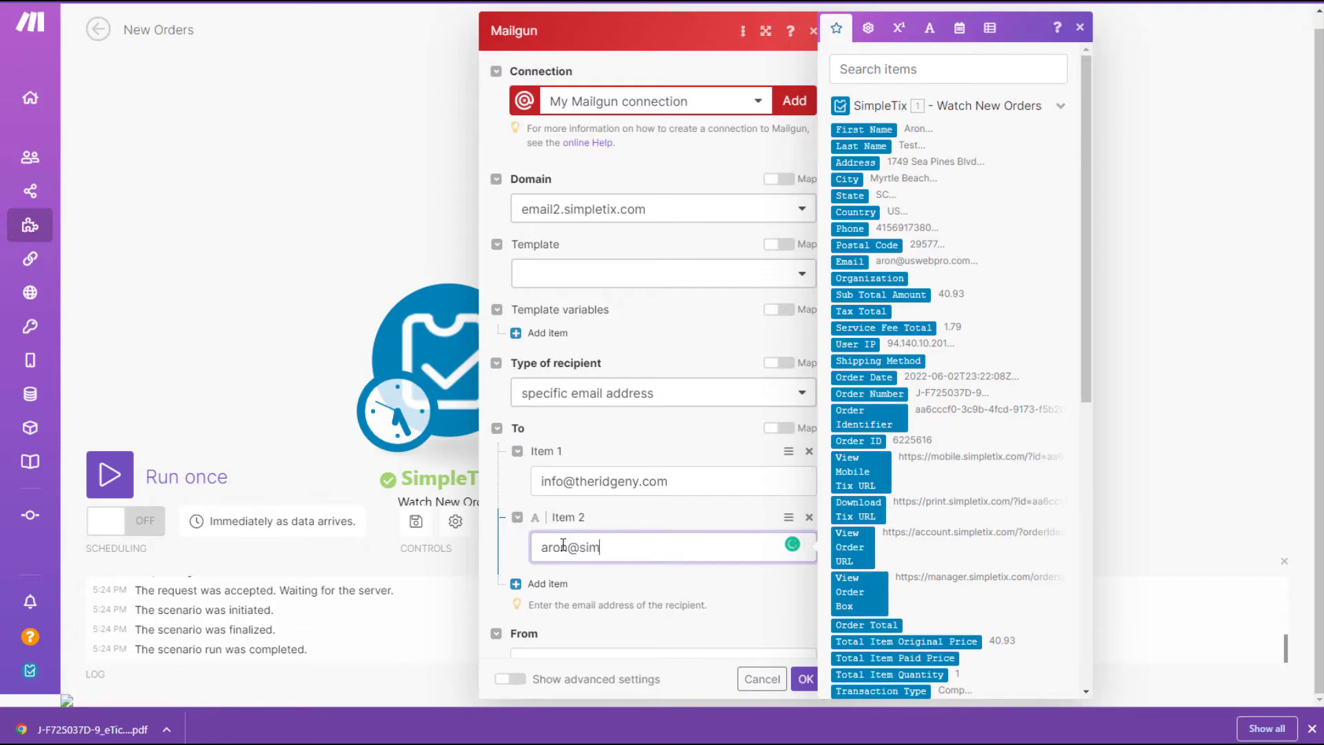
text(om\)
key(Return)
key(BackSpace)
key(BackSpace)
key(Return)
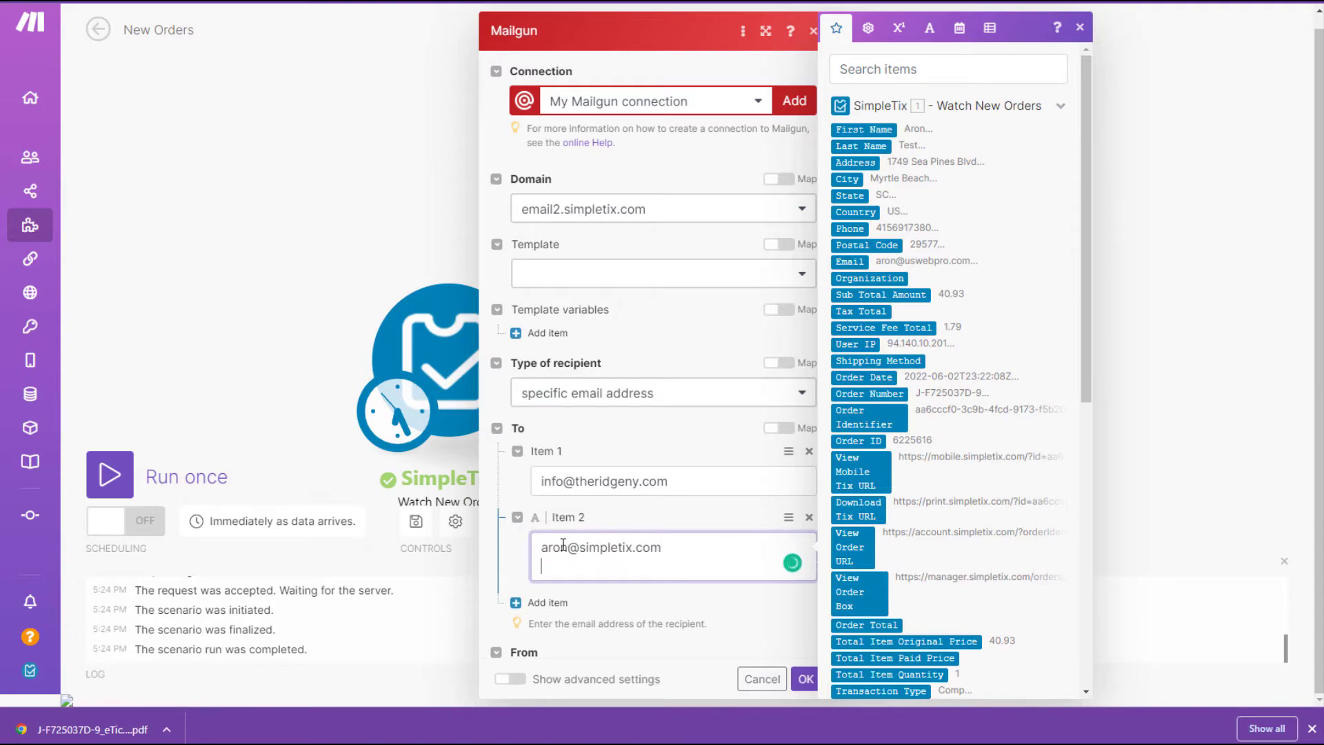
key(BackSpace)
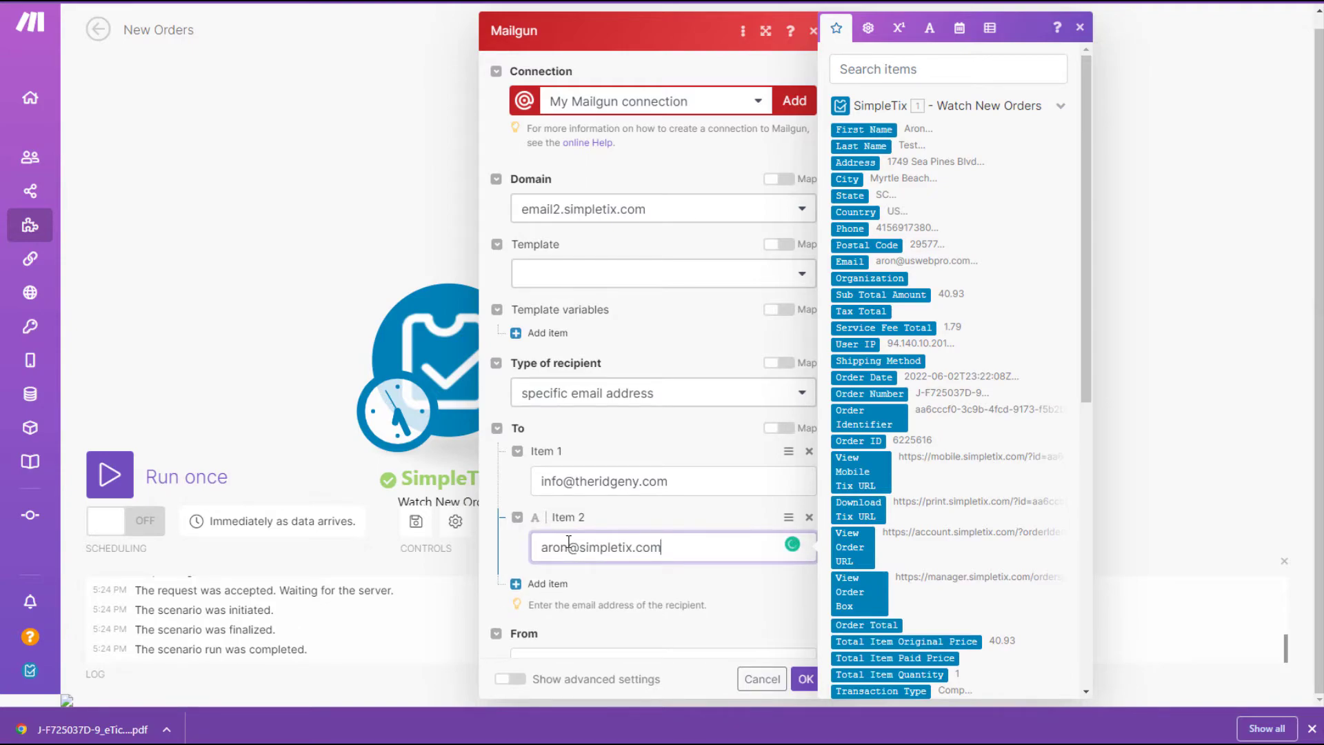
click(806, 678)
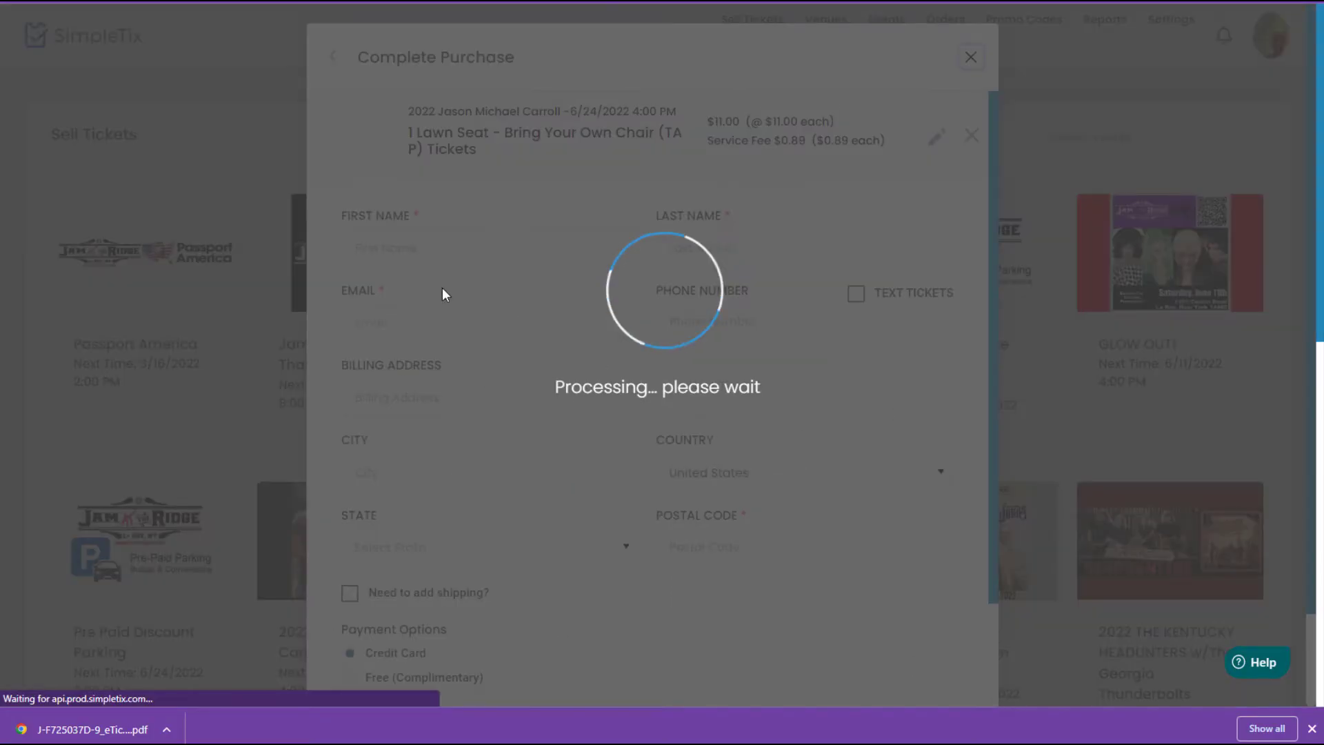
Purchase a Free (Complimentary) lawn-seat ticket, entering the buyer's name and e-mail and autofilling the rest.
click(393, 248)
key(Tab)
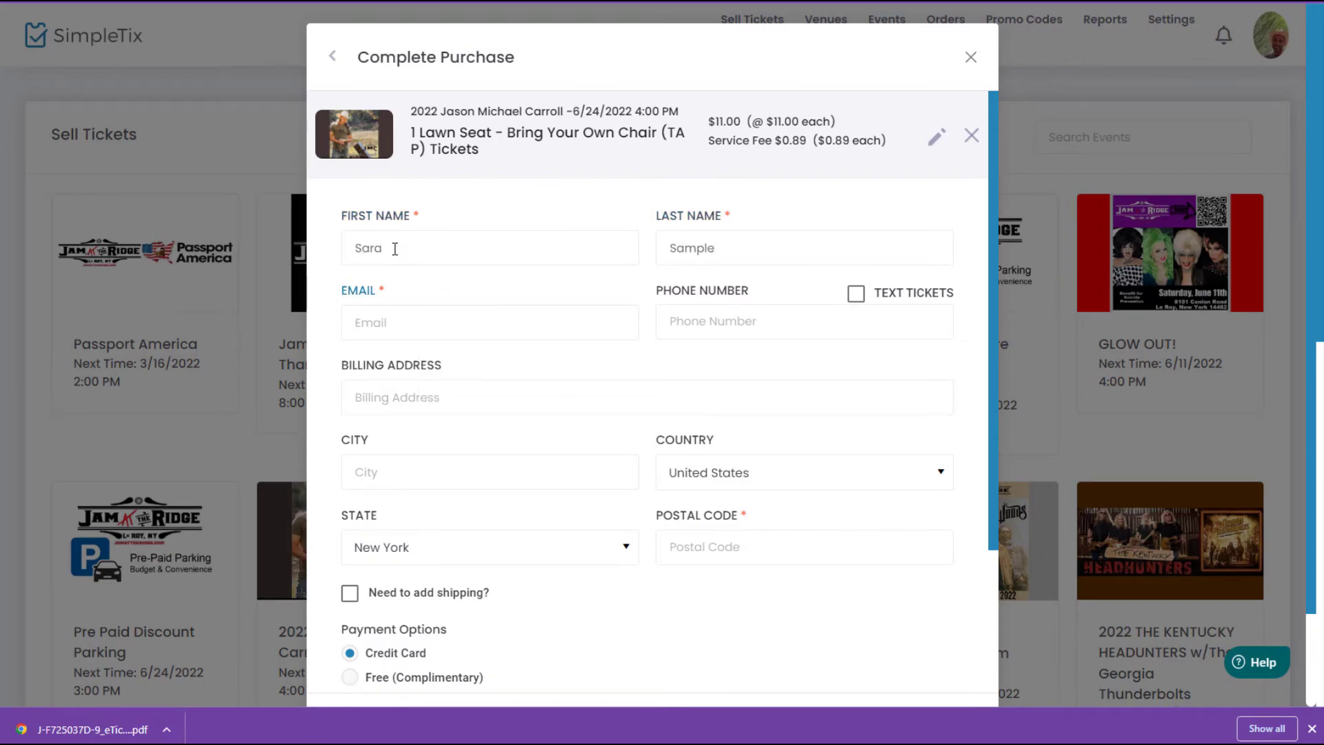
click(741, 314)
click(1077, 322)
scroll(429, 414, down, 5)
click(427, 415)
click(700, 651)
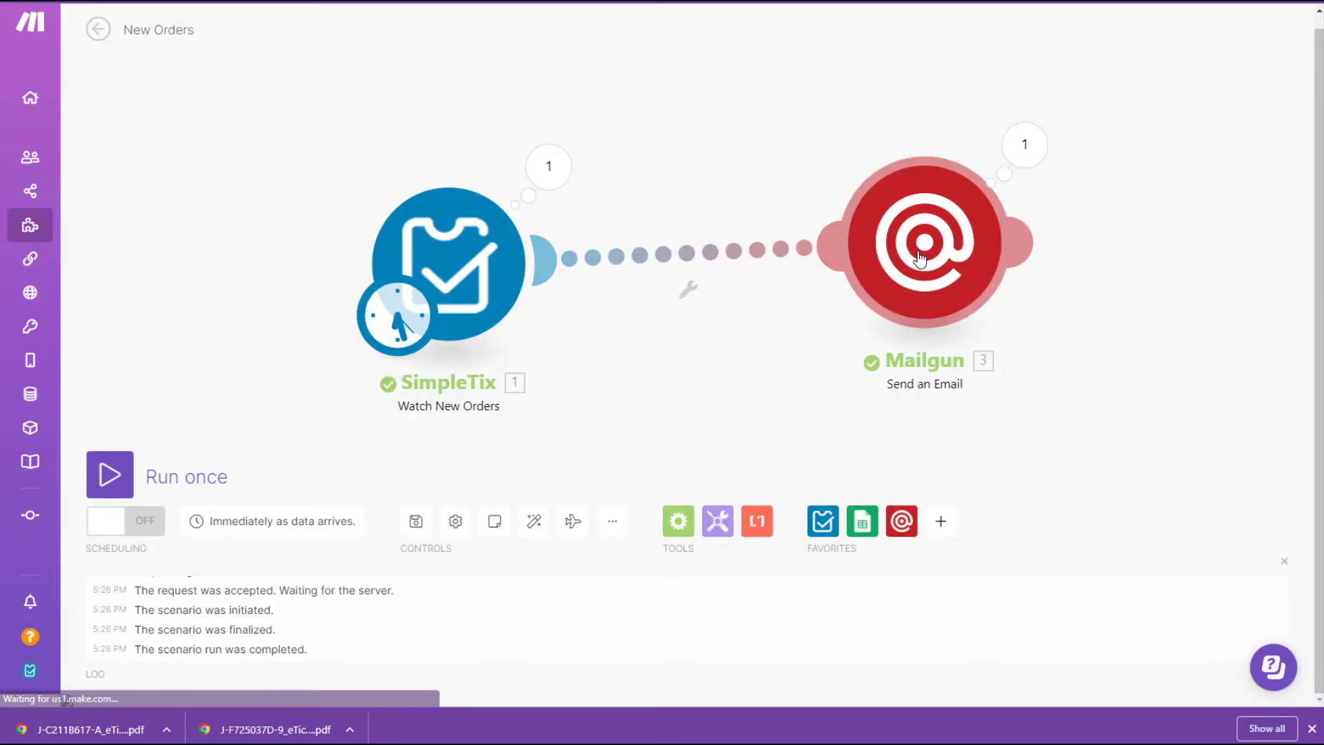
Open the Mailgun e-mail module's settings in the Make scenario.
click(1041, 345)
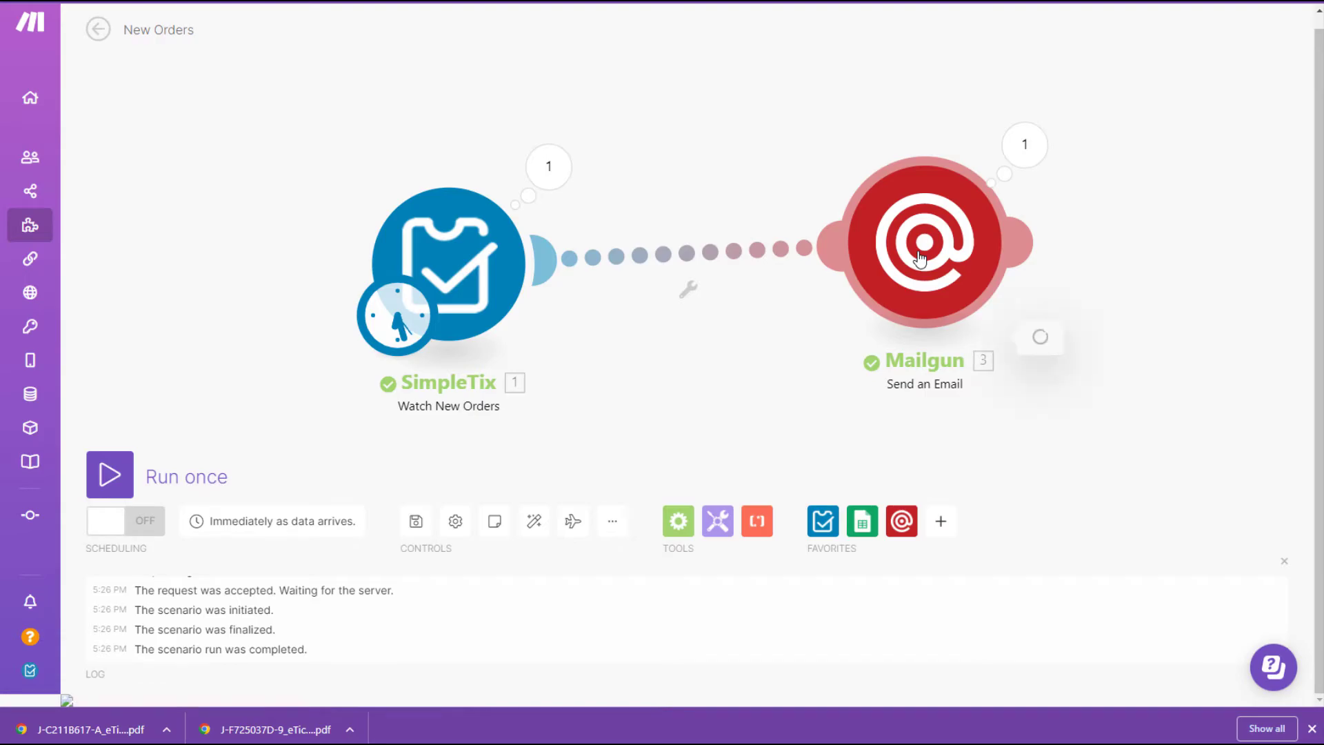
Prefix the HTML body's values with labels Event, Buyer, Ticket Type, Quantity, Price Paid, Phone, Email.
scroll(648, 400, down, 5)
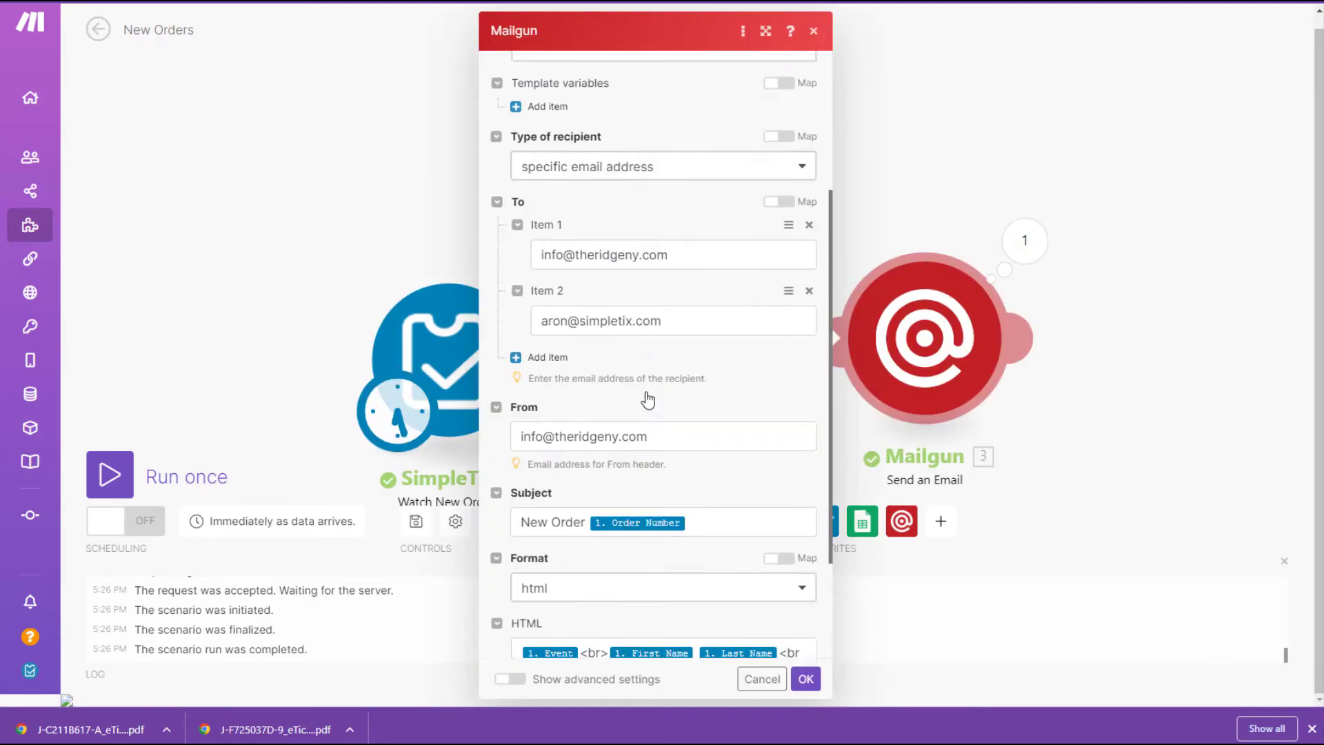
click(607, 507)
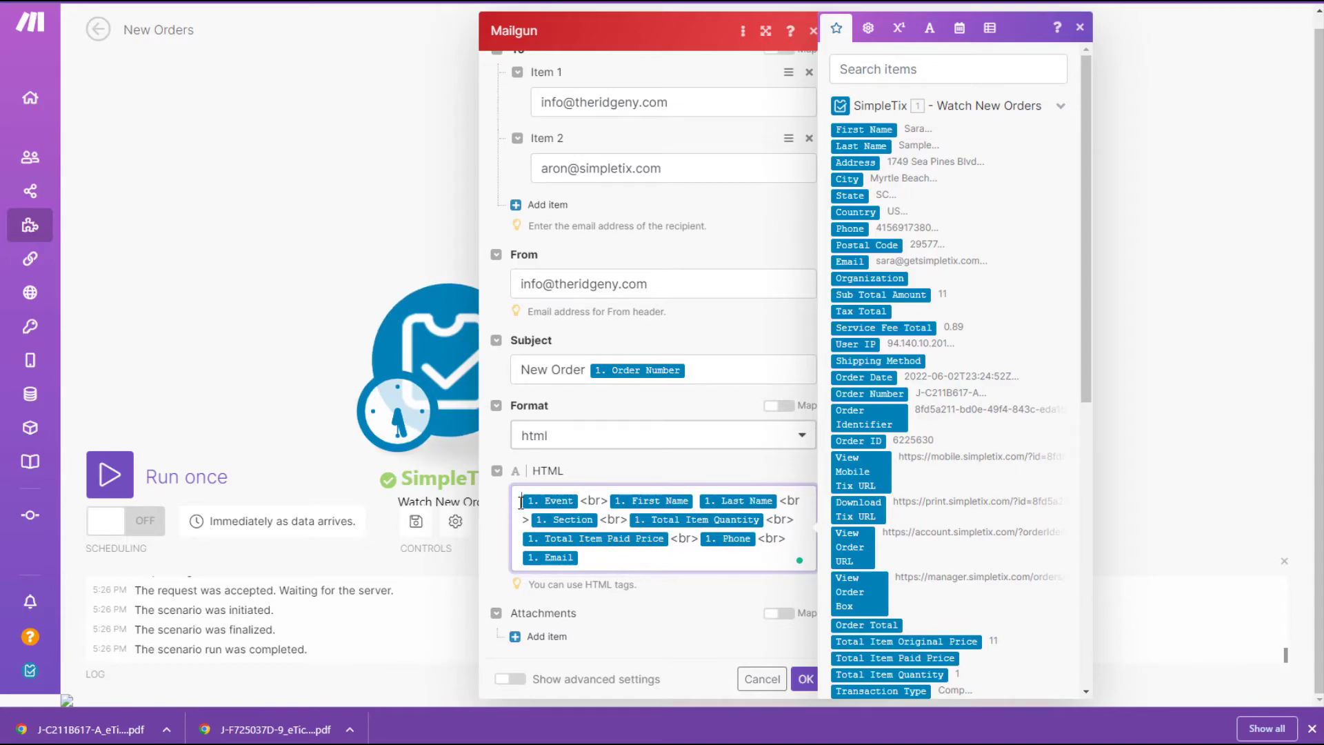
click(522, 500)
text(Event:)
click(650, 500)
text(Buyer:)
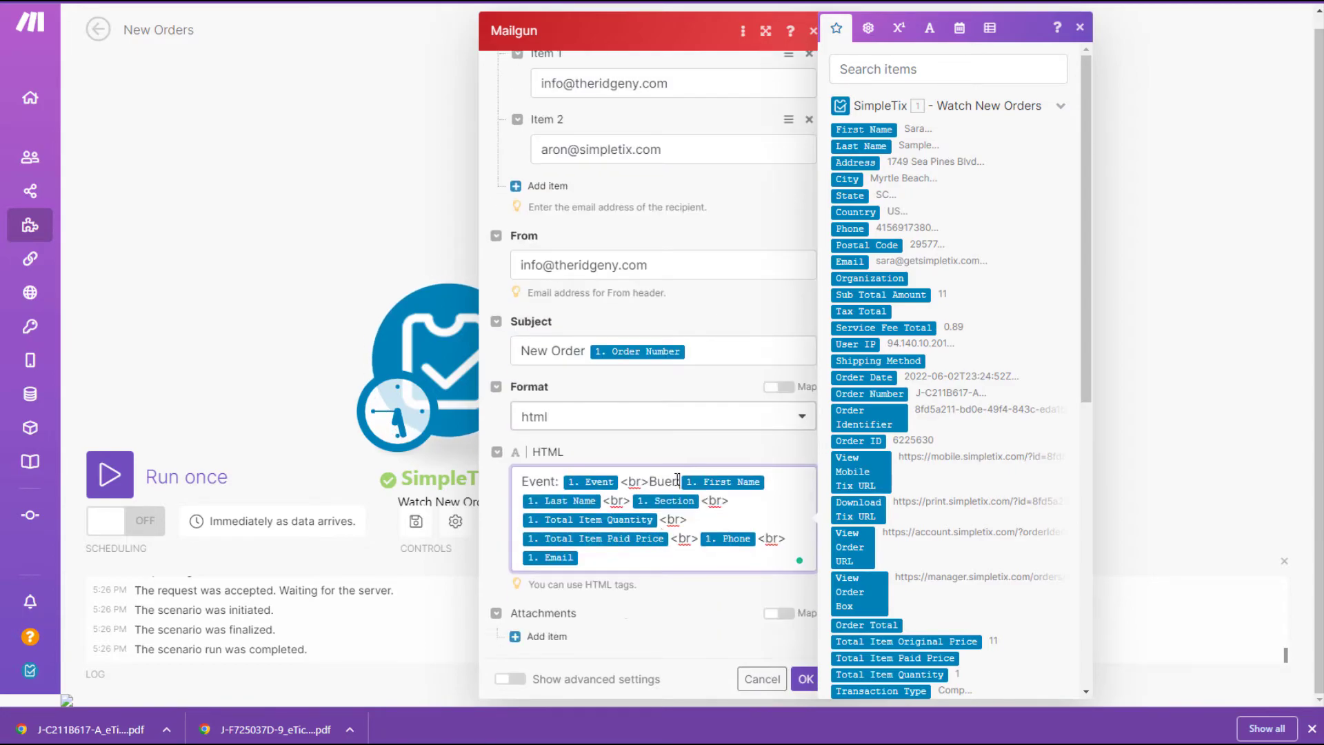
click(634, 501)
text(Ticket Type:)
scroll(729, 576, up, 1)
click(799, 581)
text(Quantity:)
click(746, 598)
text(Price Paid:)
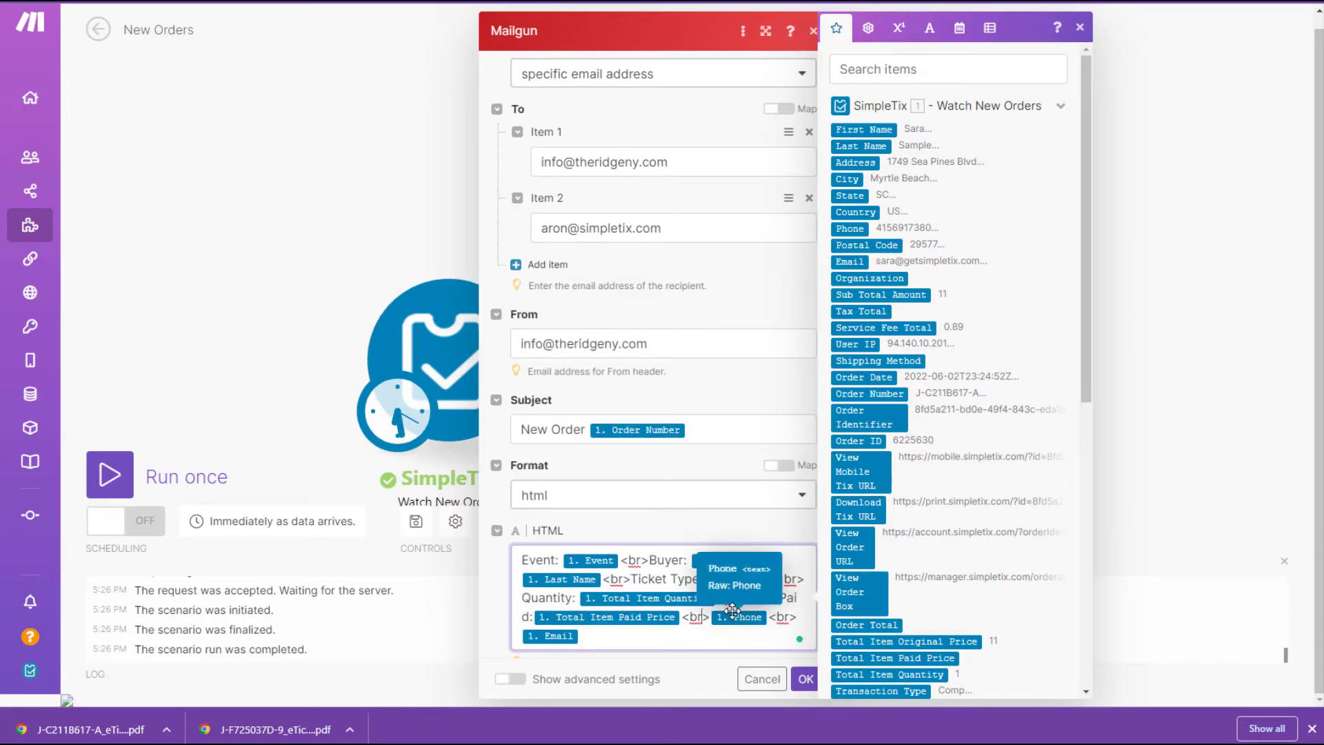
click(712, 617)
text(Phone:)
click(609, 636)
text(Email:)
Insert <strong> tags around each label in the HTML body.
click(523, 560)
text(<strong>)
click(704, 560)
text(<strong>)
click(612, 560)
key(ctrl+v)
click(568, 580)
key(ctrl+v)
click(618, 597)
text(<strong>)
click(771, 599)
key(ctrl+v)
click(598, 617)
key(ctrl+v)
click(535, 635)
text(<strong>)
click(651, 635)
text(<strong>)
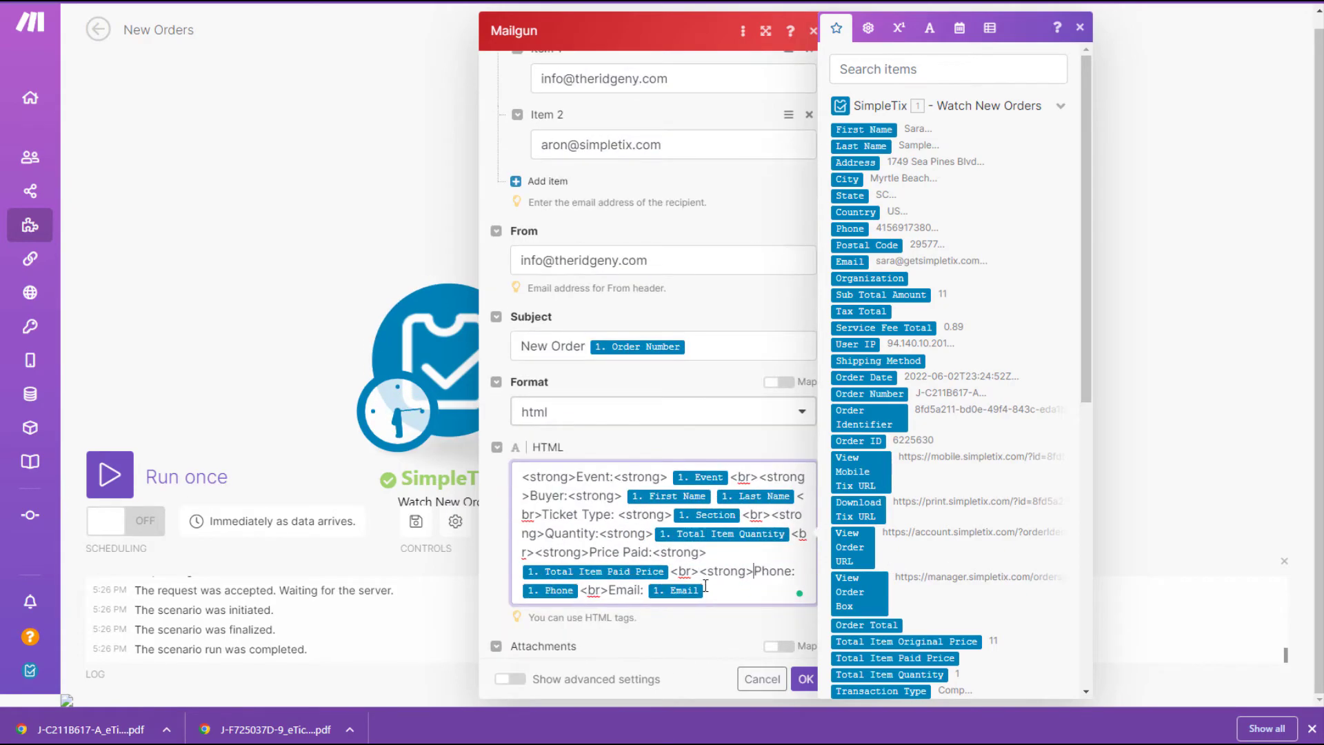
click(758, 591)
text(<strong>)
Turn the trailing tags into closing </strong> tags so each label is bold, and save the module.
click(759, 591)
text(/)
click(523, 591)
text(/)
click(620, 477)
text(/)
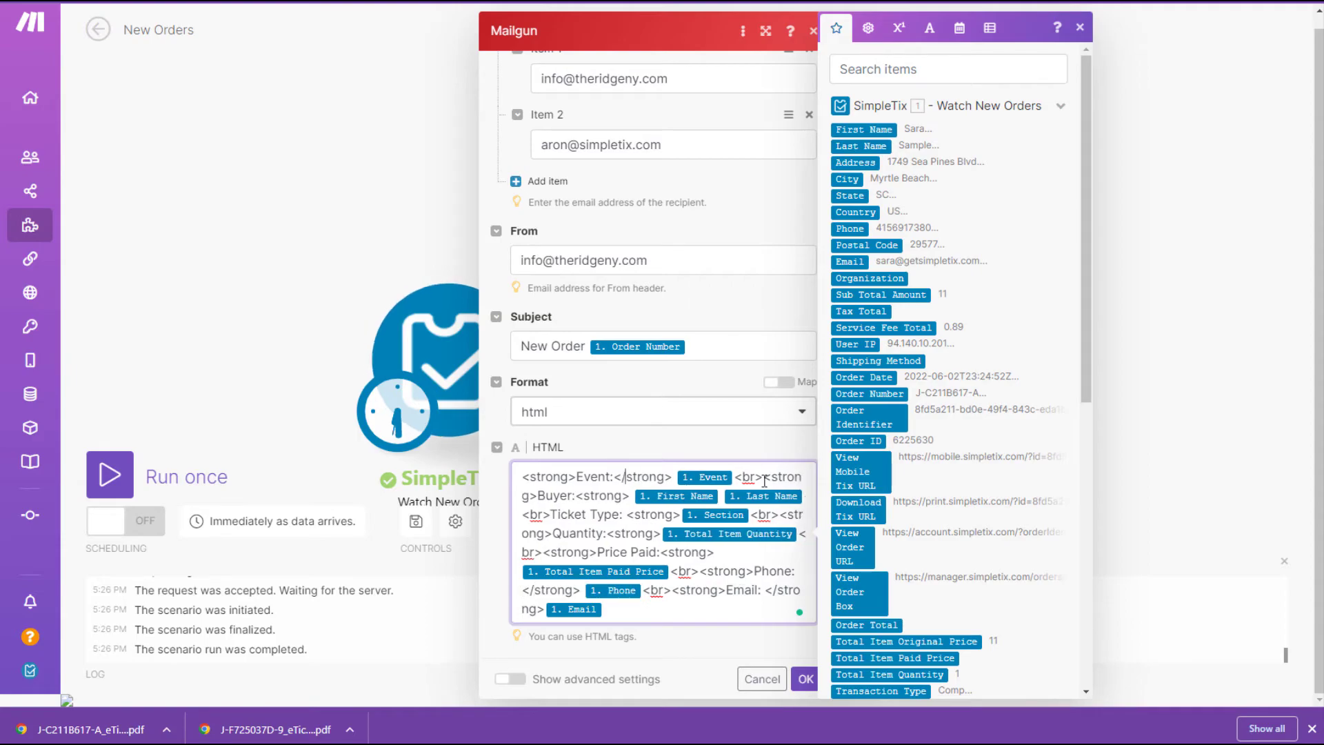
click(630, 514)
text(<strong>)
click(769, 514)
text(/)
click(752, 533)
text(/)
click(528, 571)
text(/)
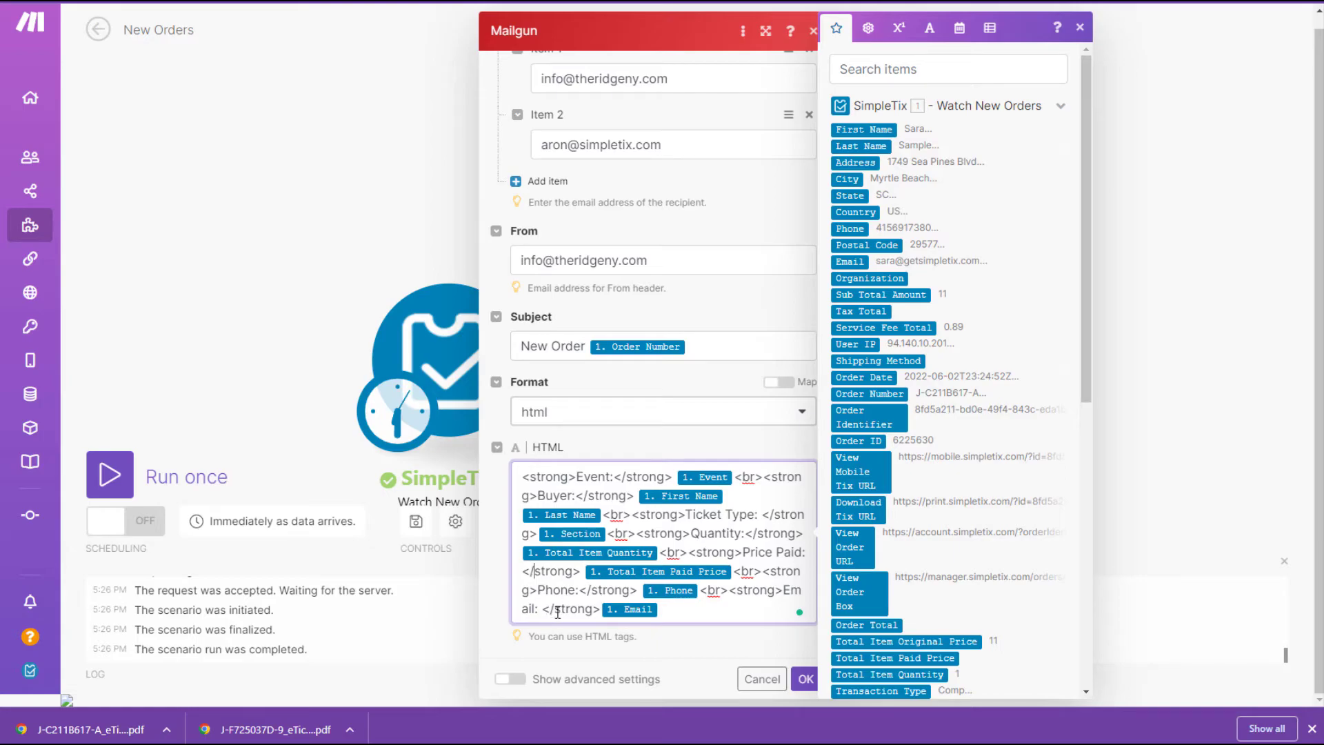
scroll(613, 586, down, 1)
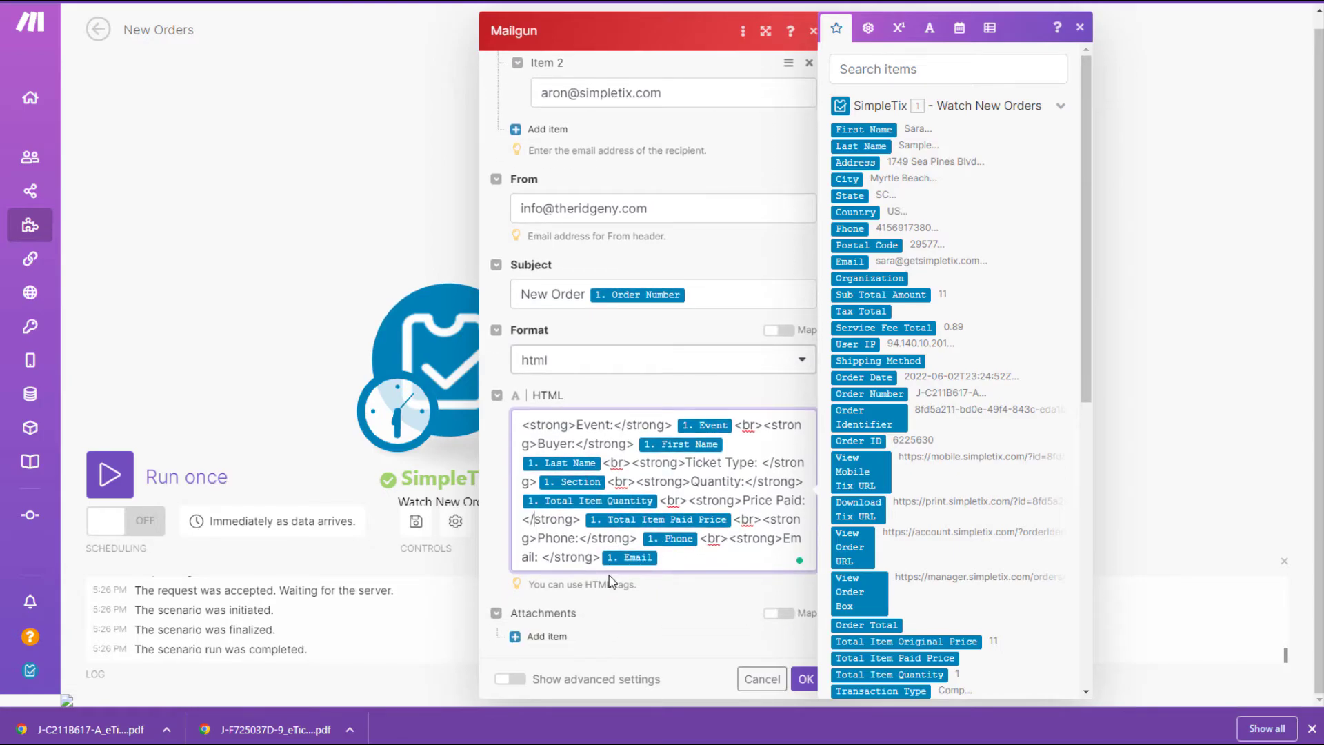
click(805, 679)
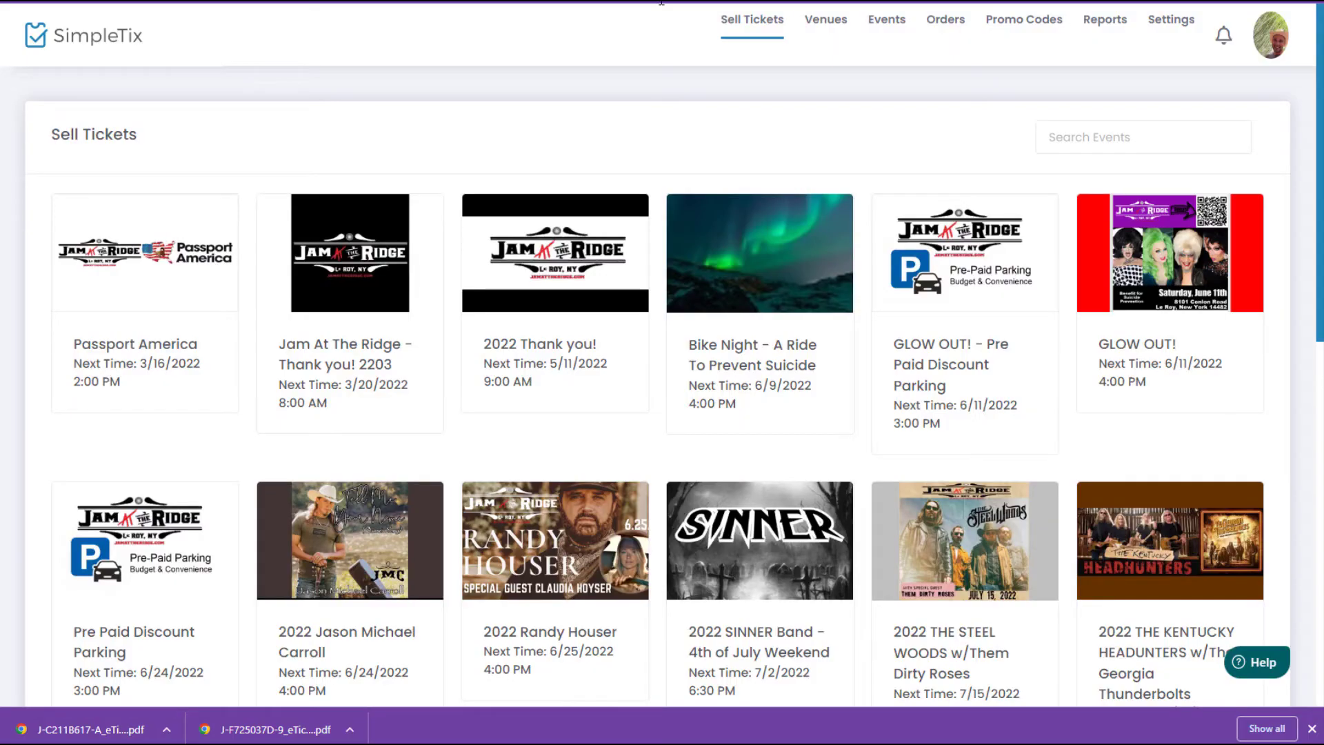
Purchase 1 Pre Paid Parking ticket for GLOW OUT! with Free (Complimentary) payment.
click(929, 262)
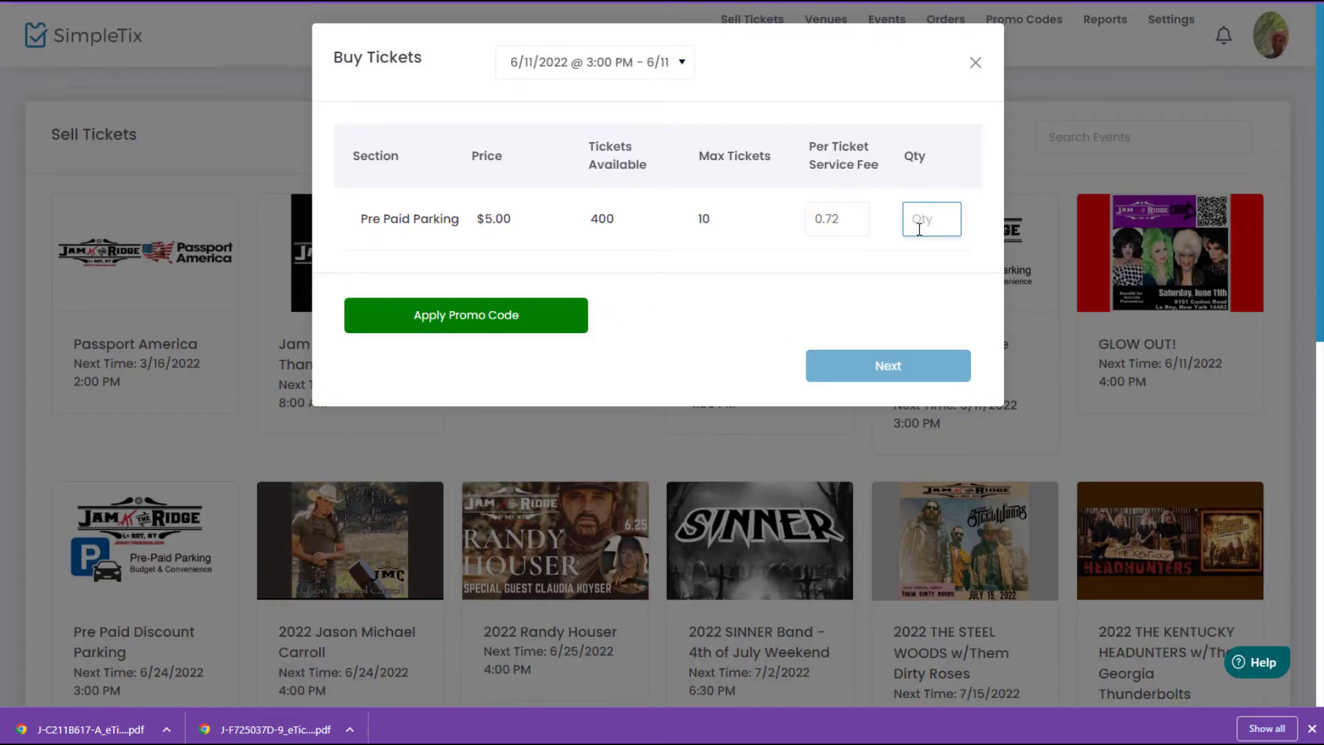
text(1)
click(908, 365)
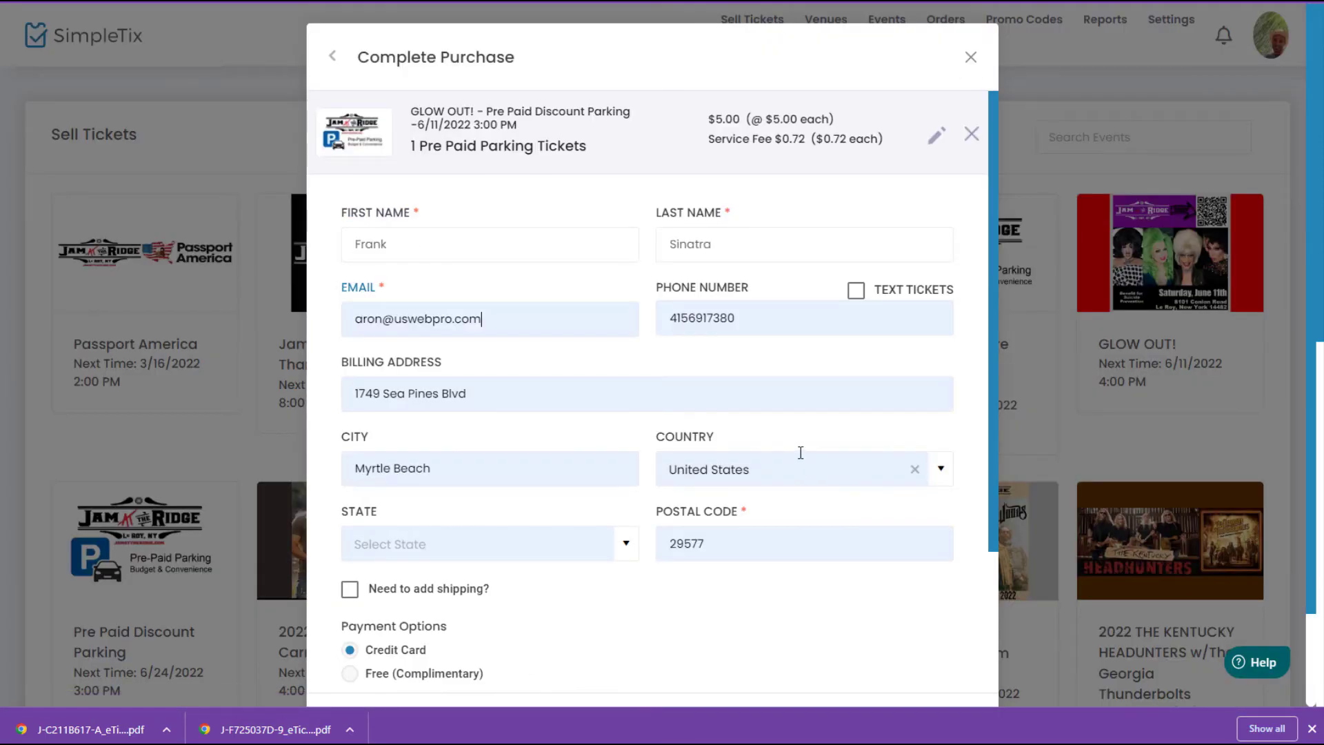
scroll(467, 461, down, 3)
click(436, 453)
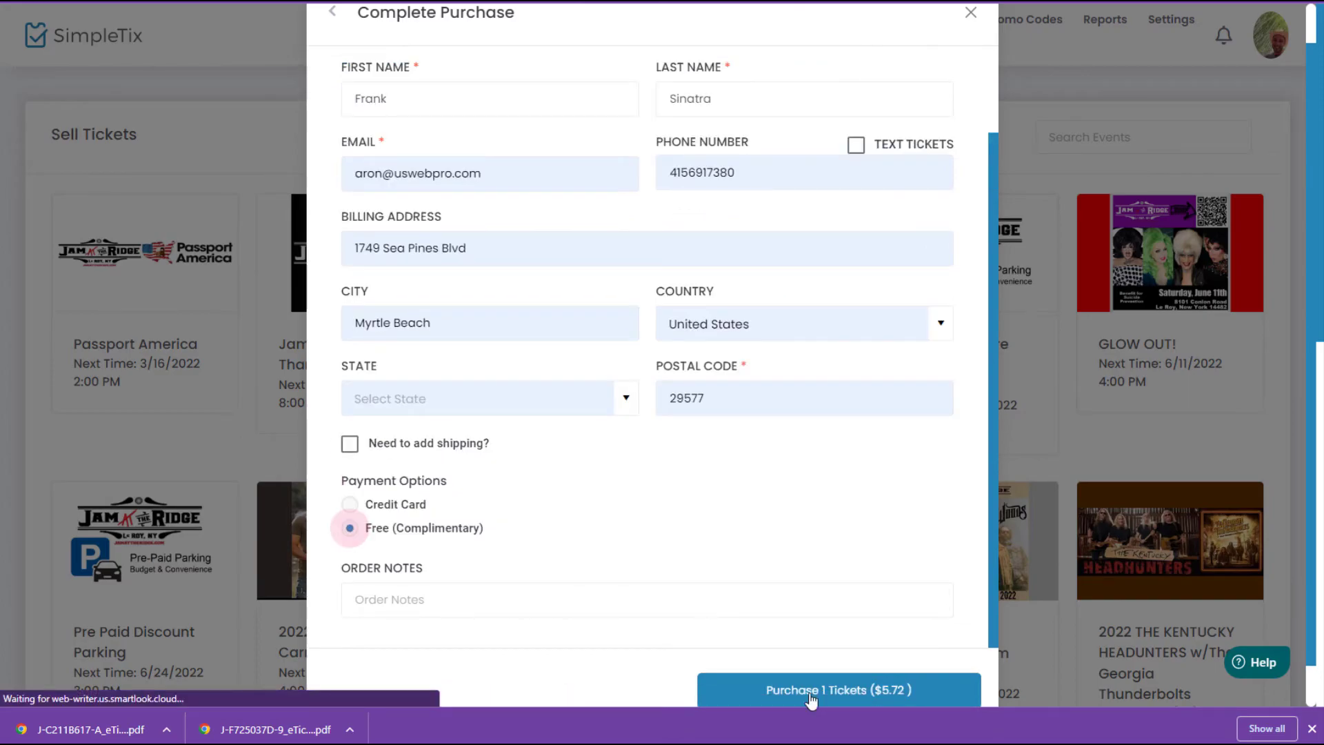
click(776, 685)
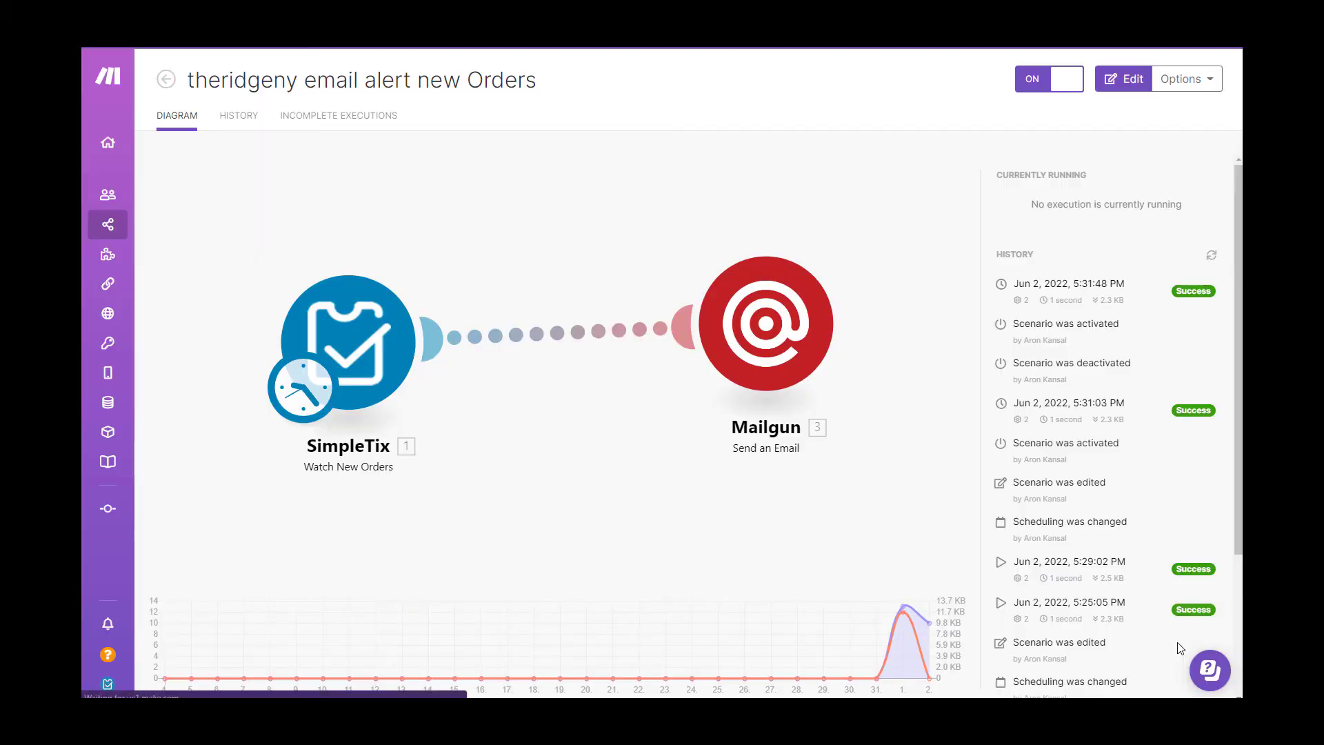
Add a filter labelled 'parking only' on the link into the Mailgun module.
click(563, 337)
click(692, 372)
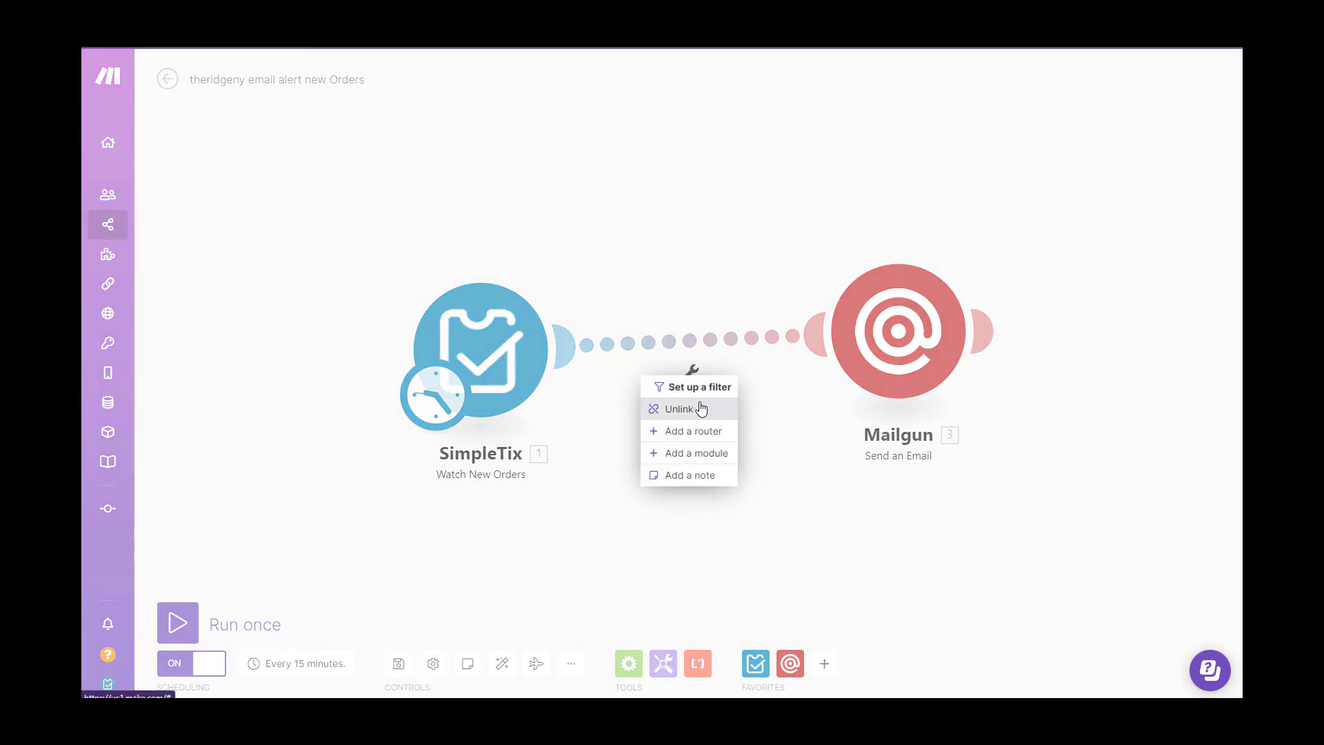
click(693, 386)
click(816, 279)
text(parking only)
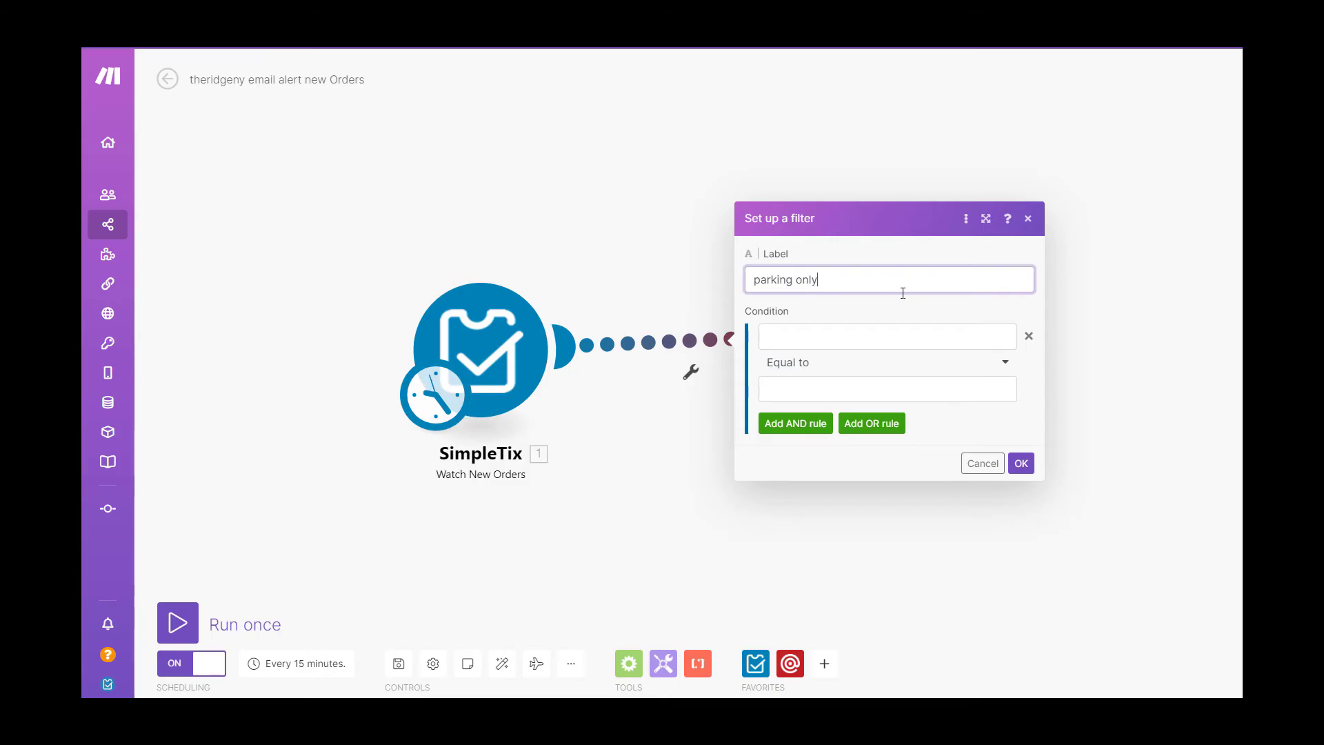
Set the filter condition to Event contains (case insensitive) 'Parking'.
click(883, 336)
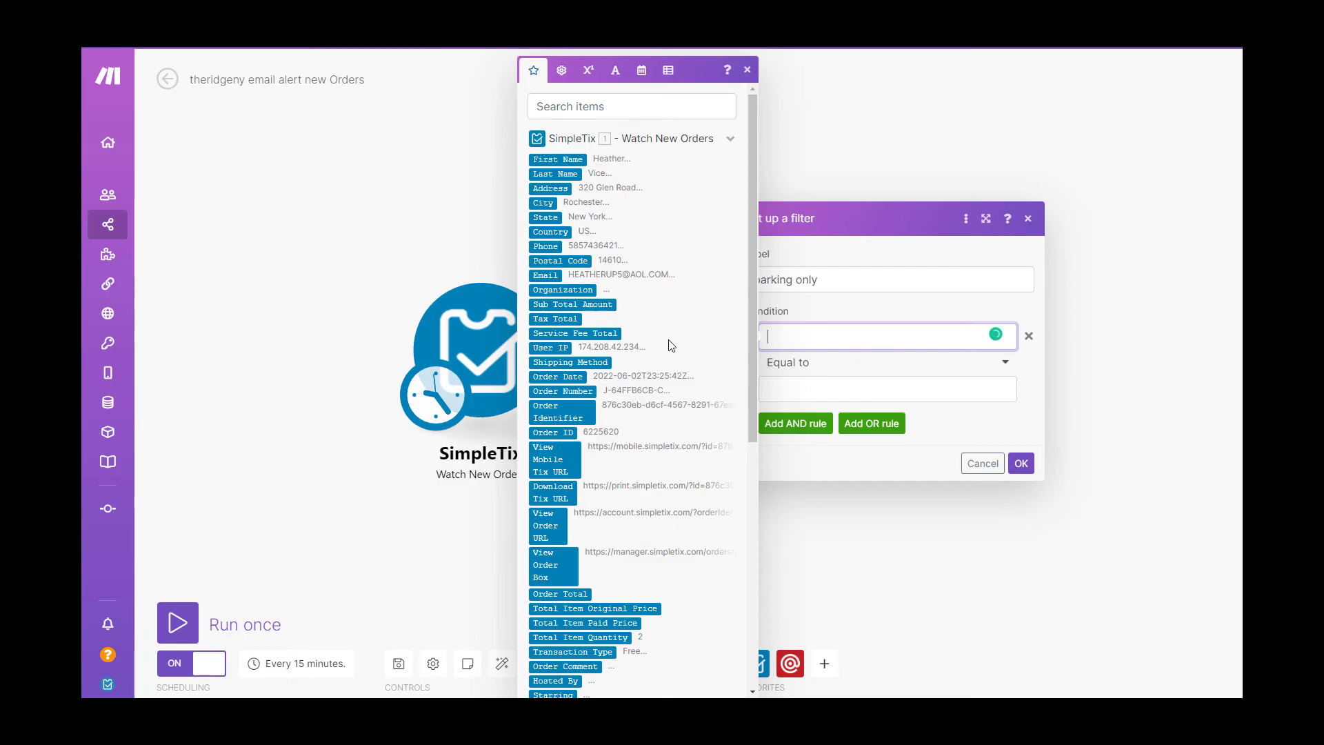
scroll(748, 407, down, 3)
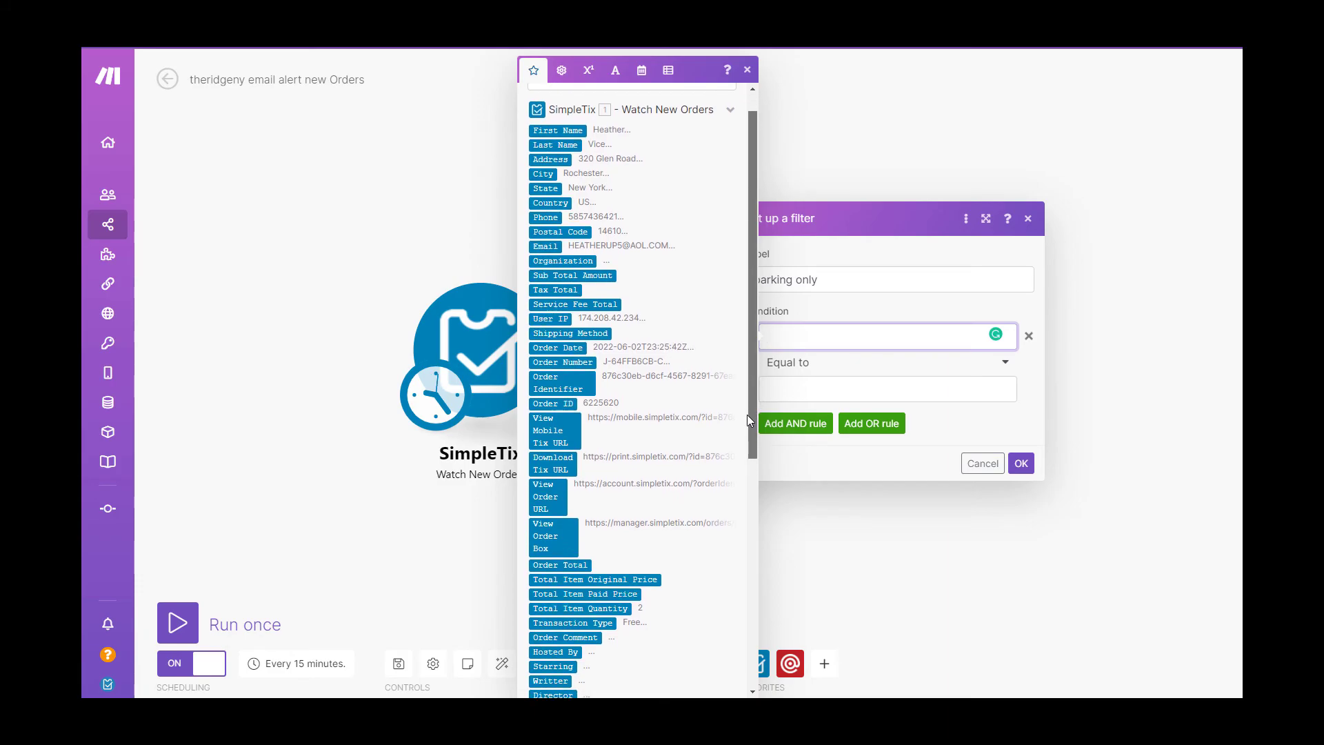
scroll(736, 479, down, 3)
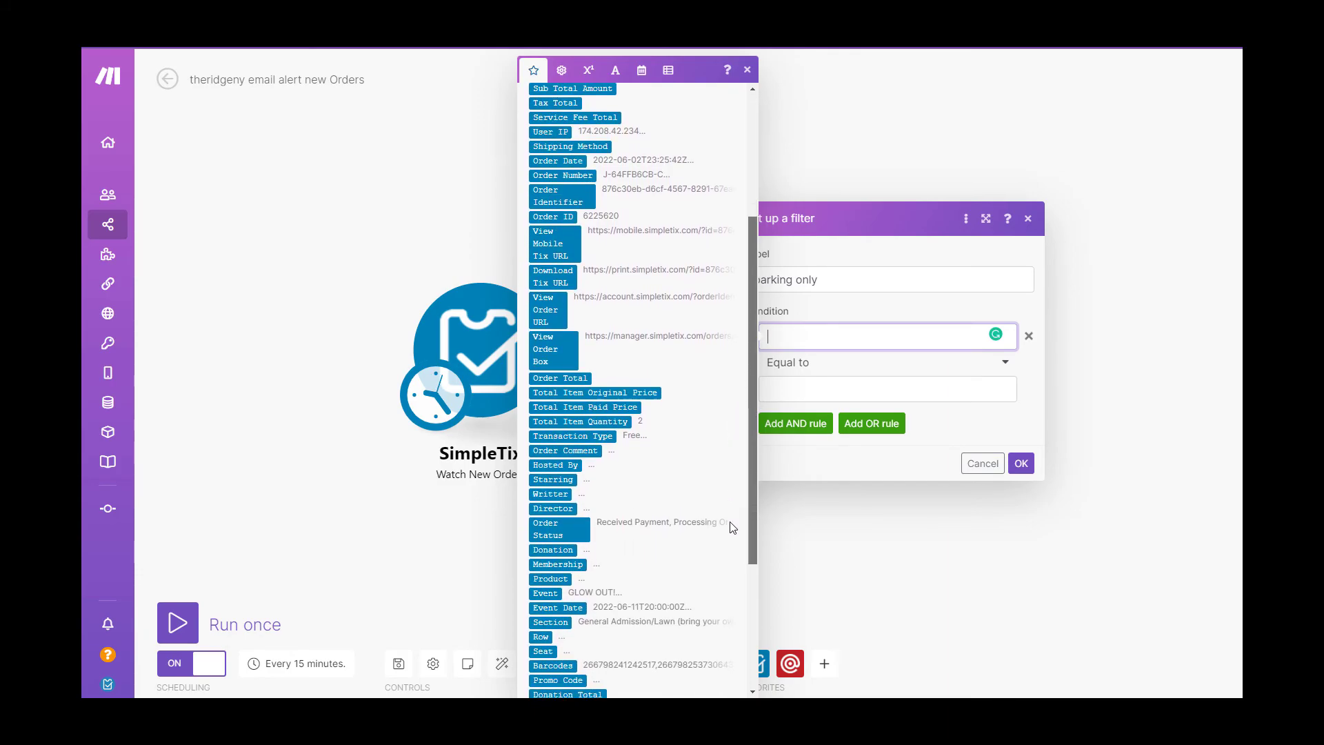
scroll(736, 565, down, 1)
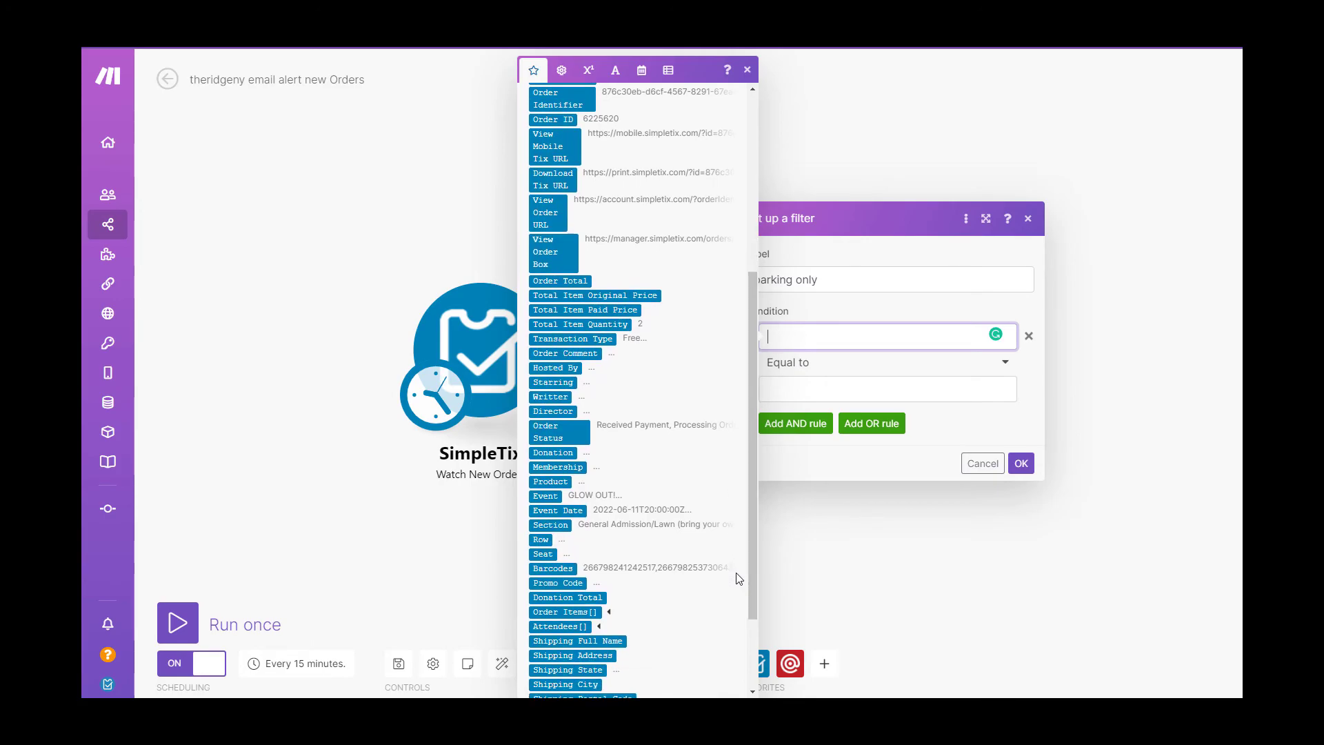
click(545, 496)
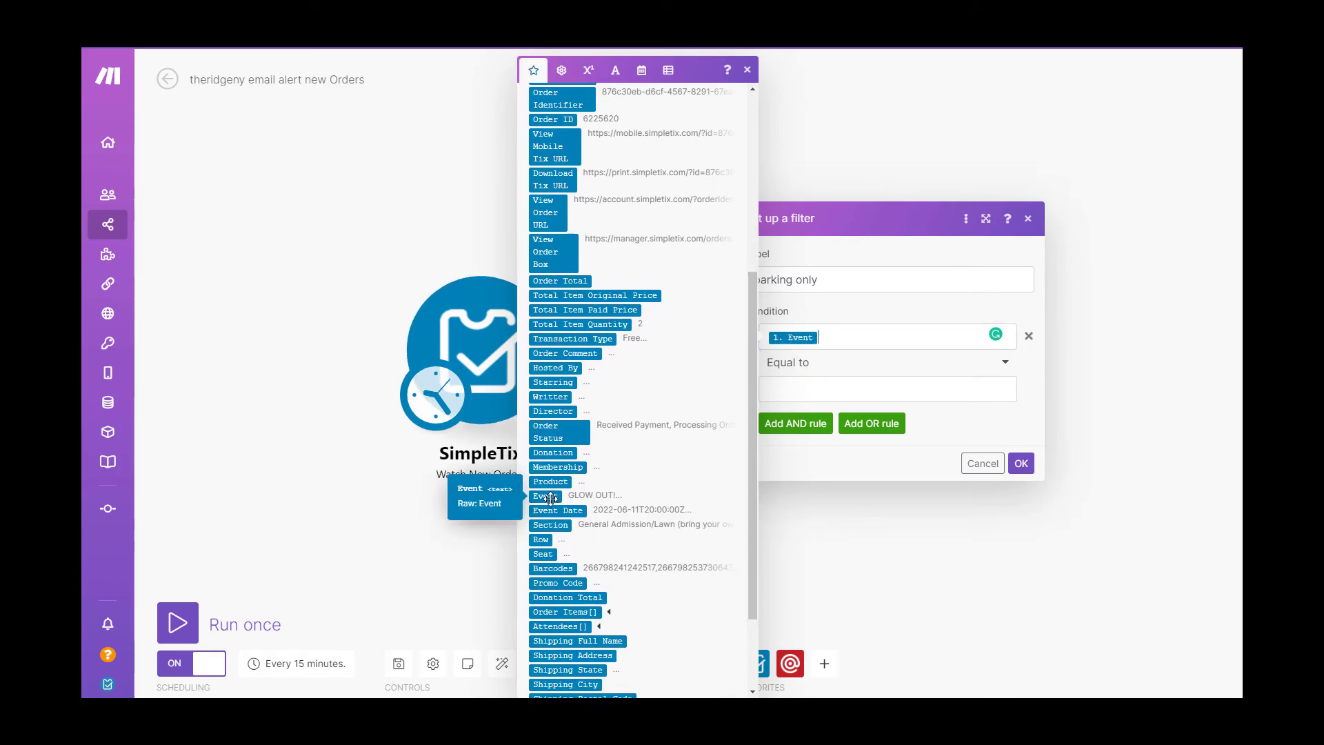
click(958, 364)
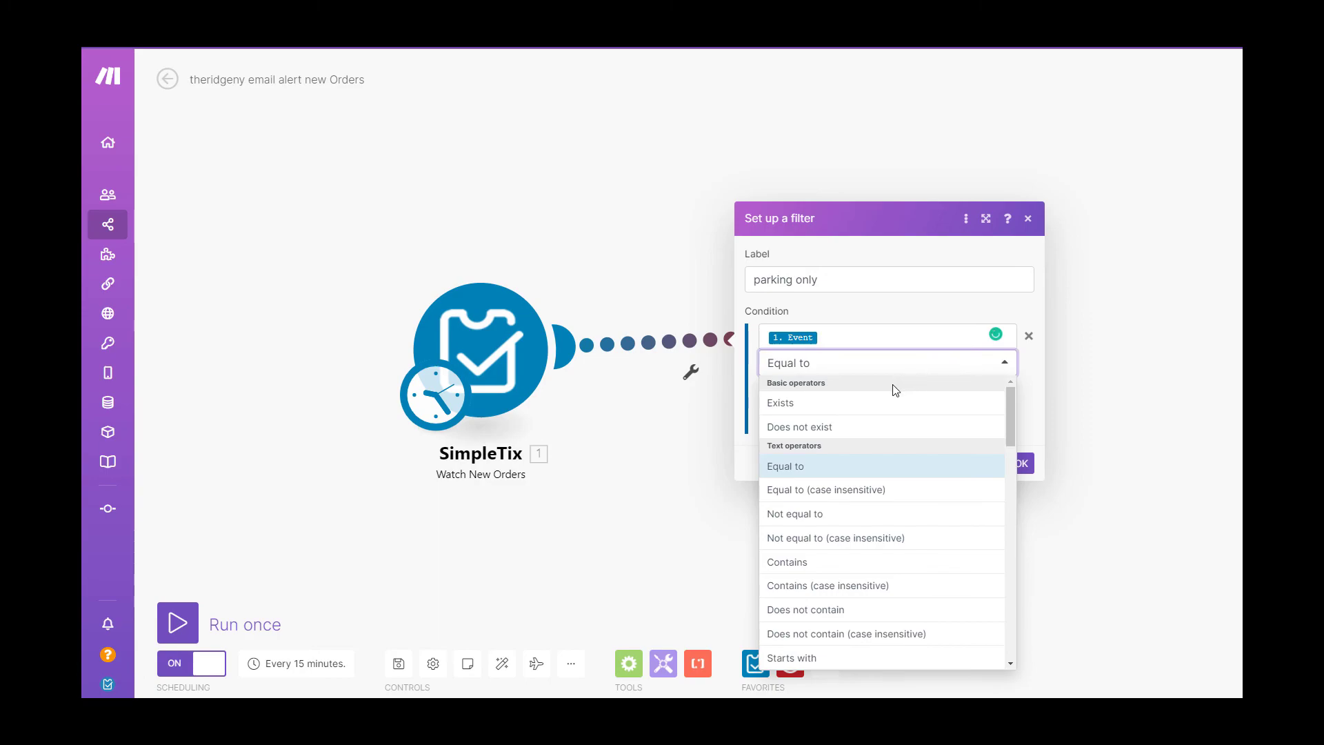
click(822, 592)
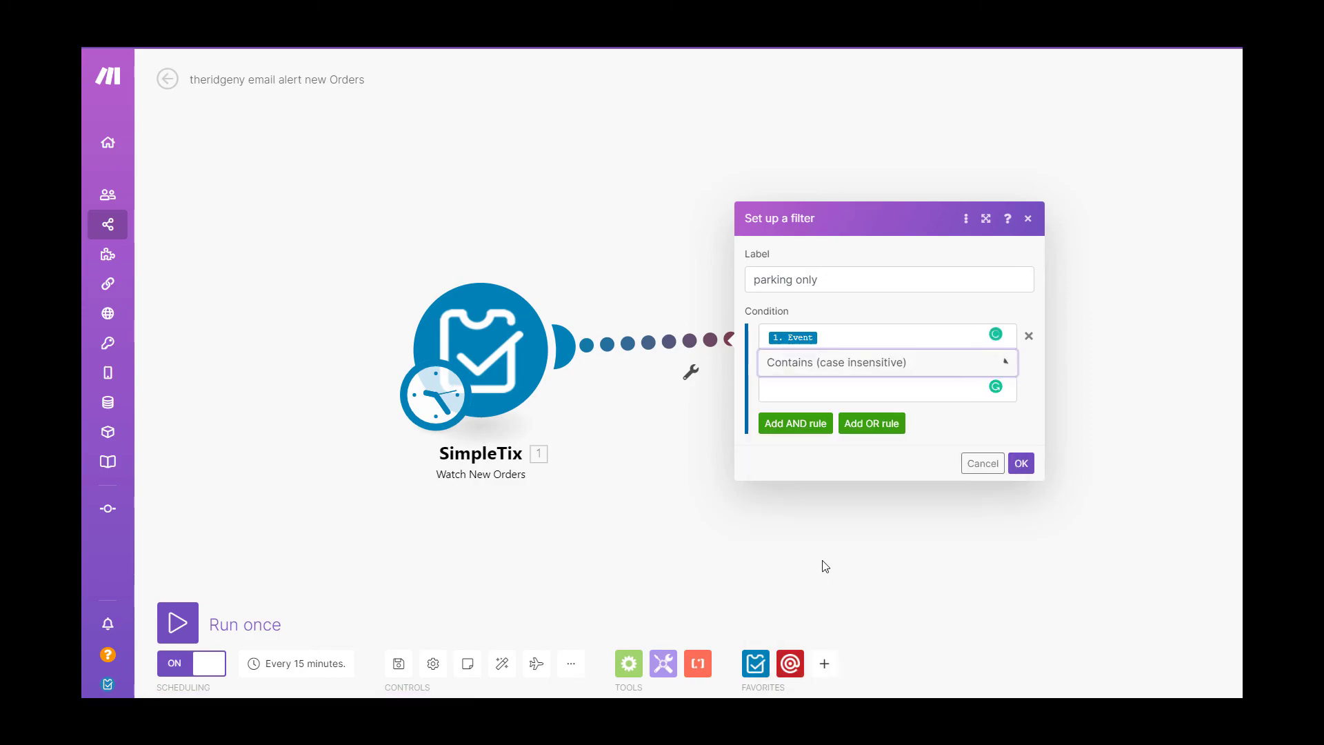
click(779, 390)
text(Parking)
click(837, 472)
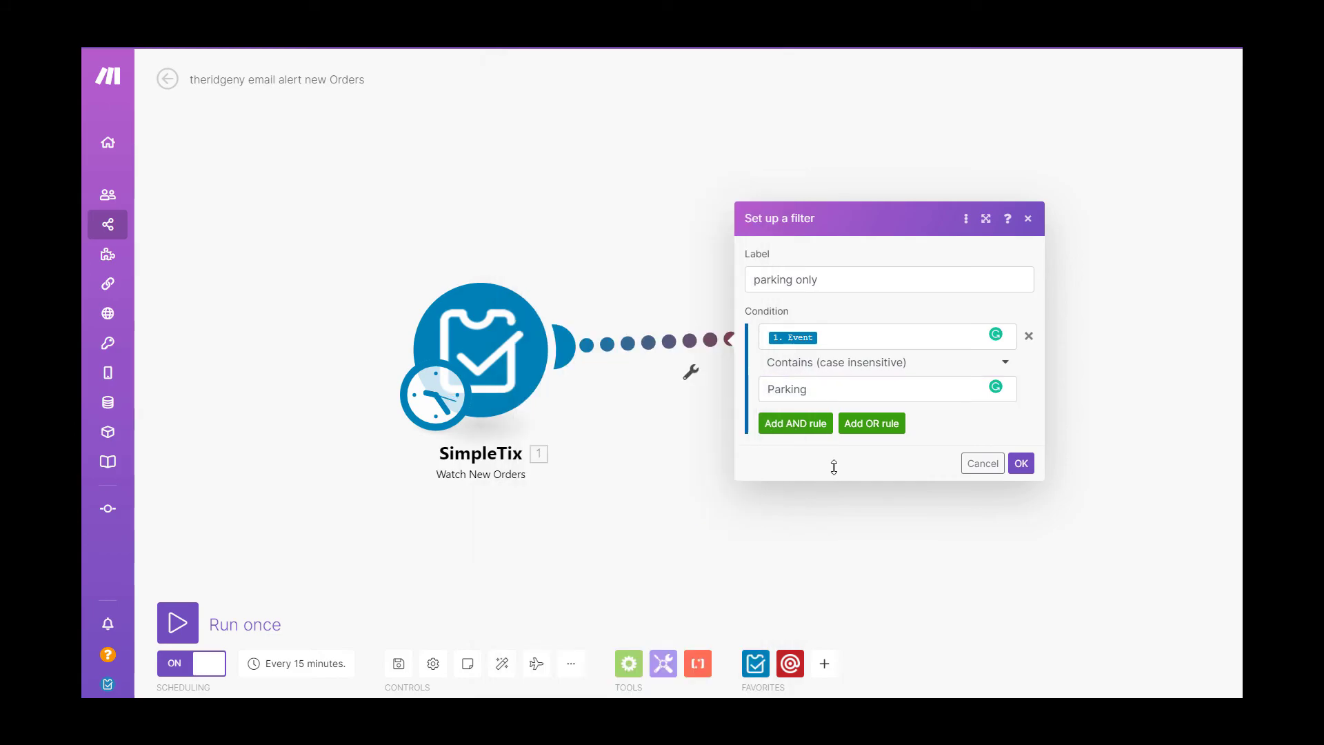